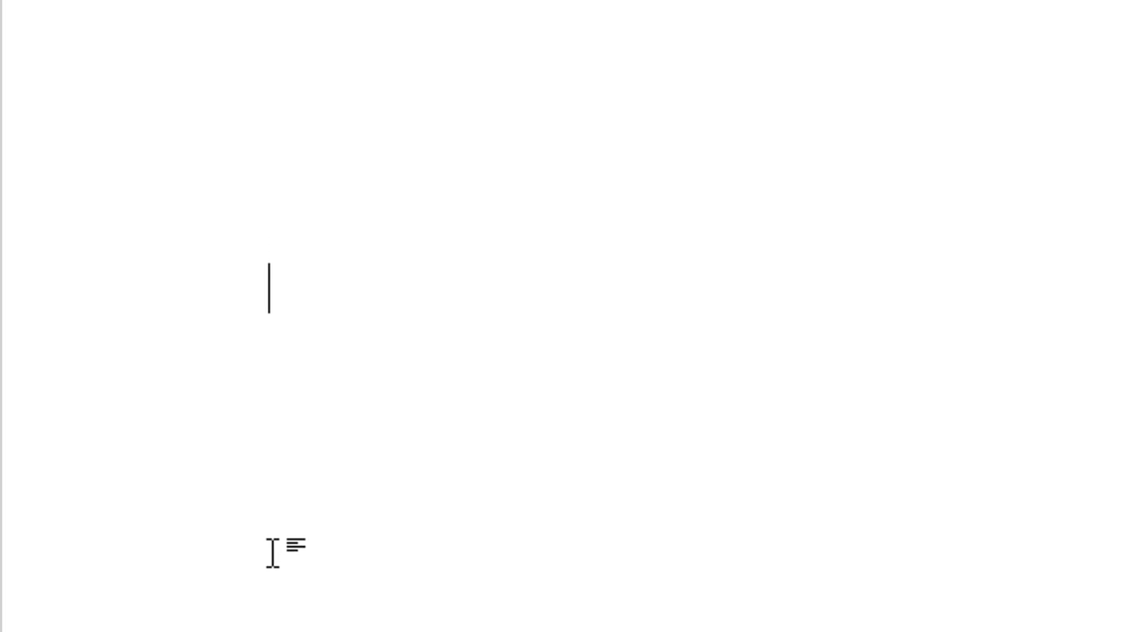
Step: Generate five sample paragraphs with =rand() and select all the document text
text(=rand())
key(Return)
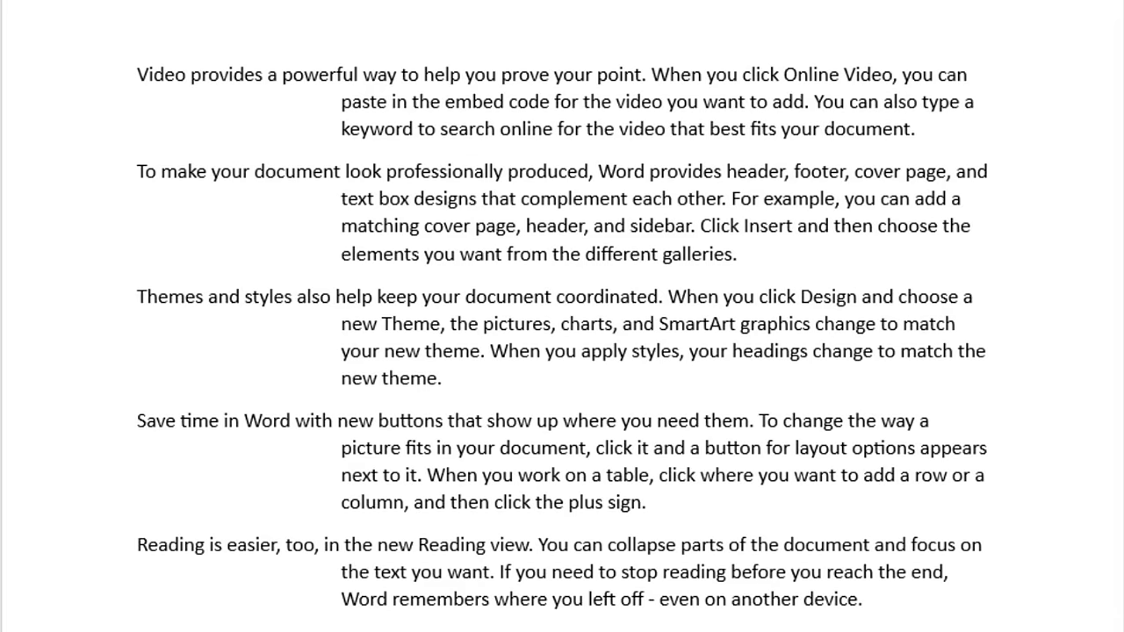
key(ctrl+a)
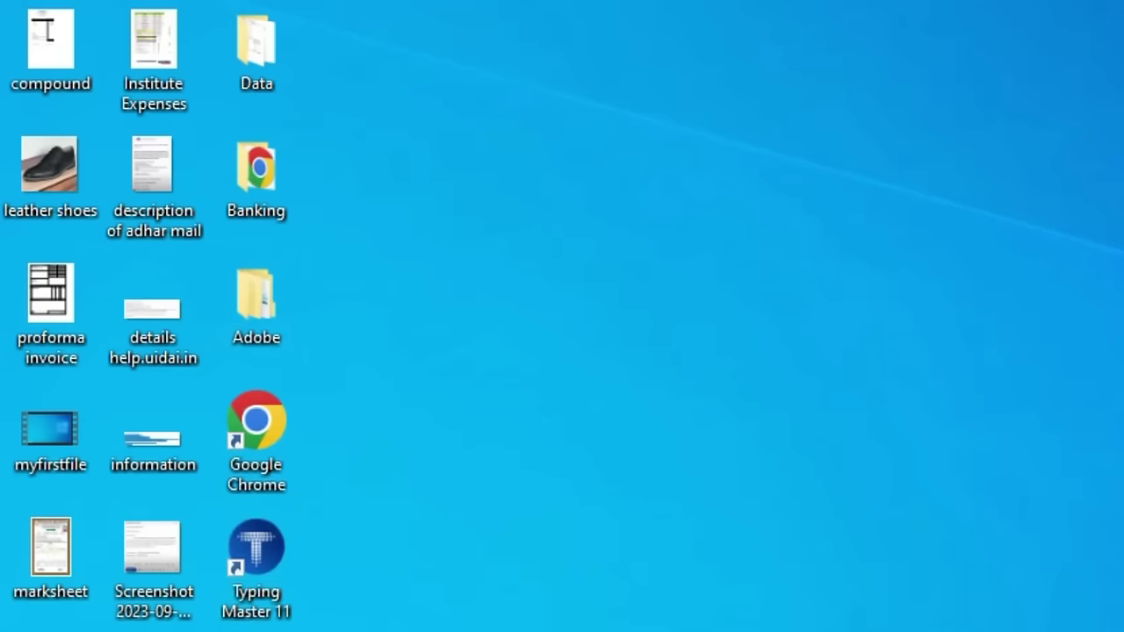
Step: Select every desktop icon with Ctrl+A, then zoom in on the Word document
key(ctrl+a)
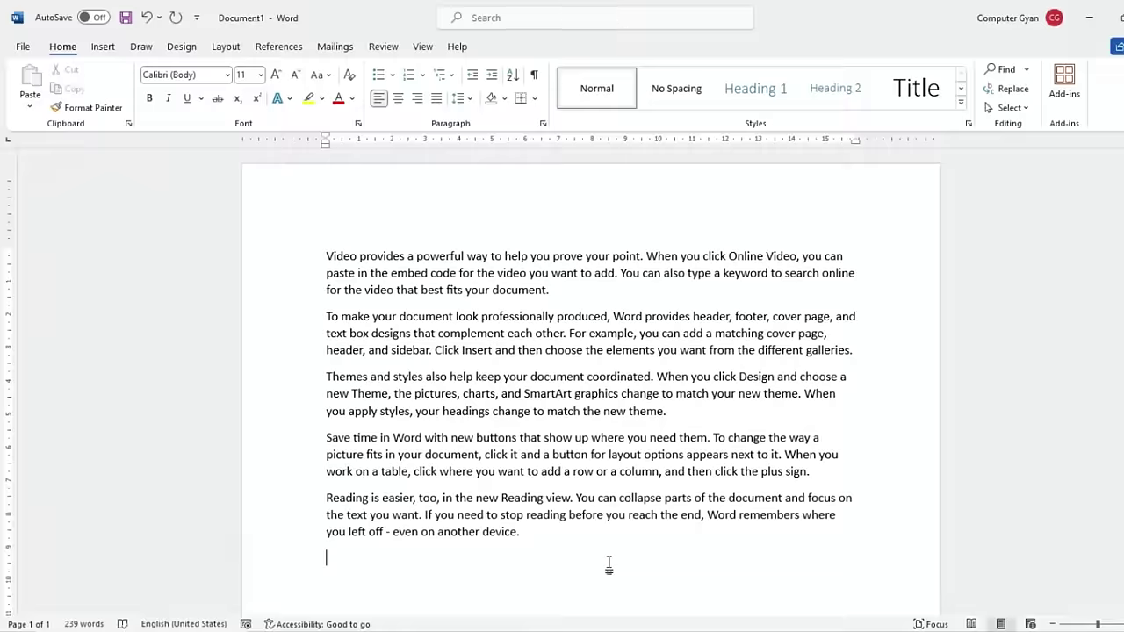
scroll(519, 507, up, 5)
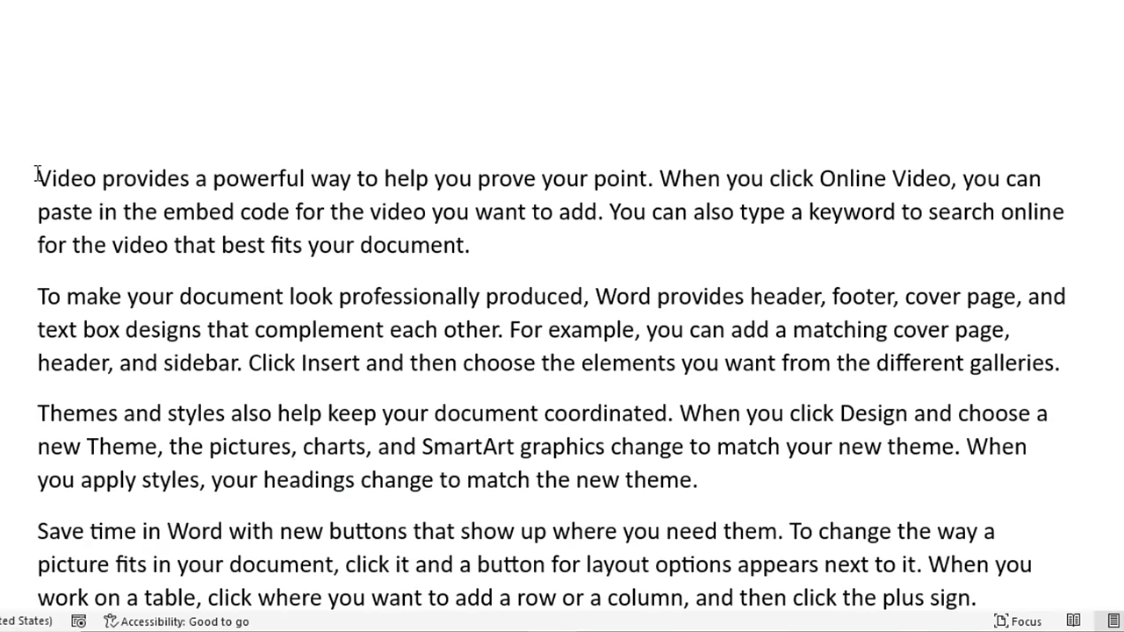
Step: Make the first paragraph's opening sentences bold, then deselect and place the caret in paragraph two
mouse_move(38, 178)
mouse_down()
mouse_move(478, 180)
mouse_move(656, 203)
mouse_up()
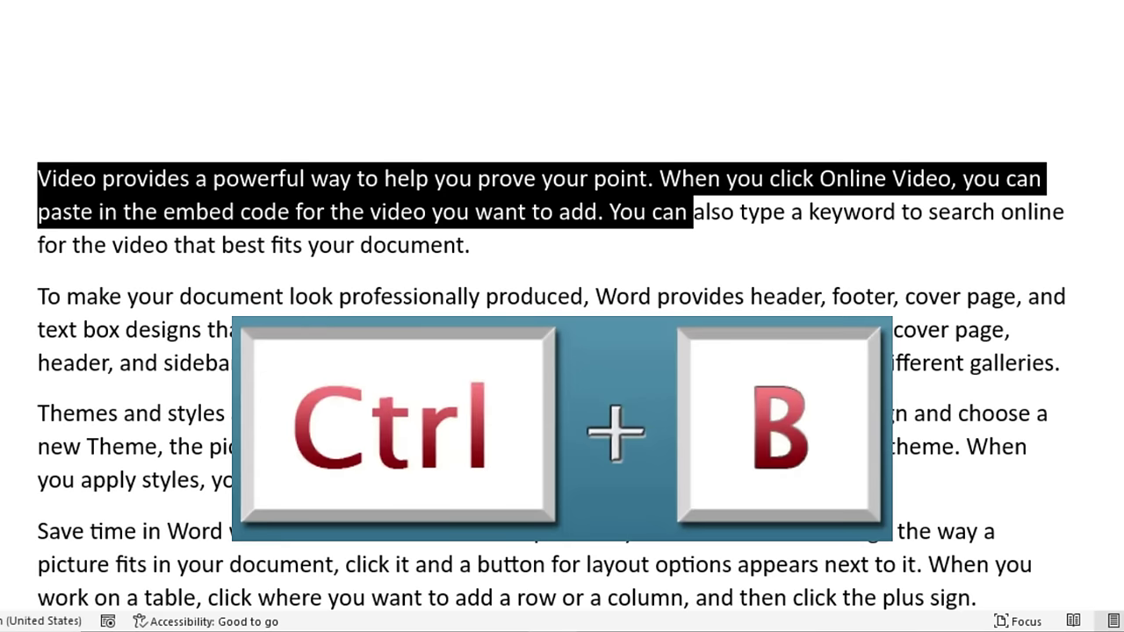
key(ctrl+b)
click(793, 330)
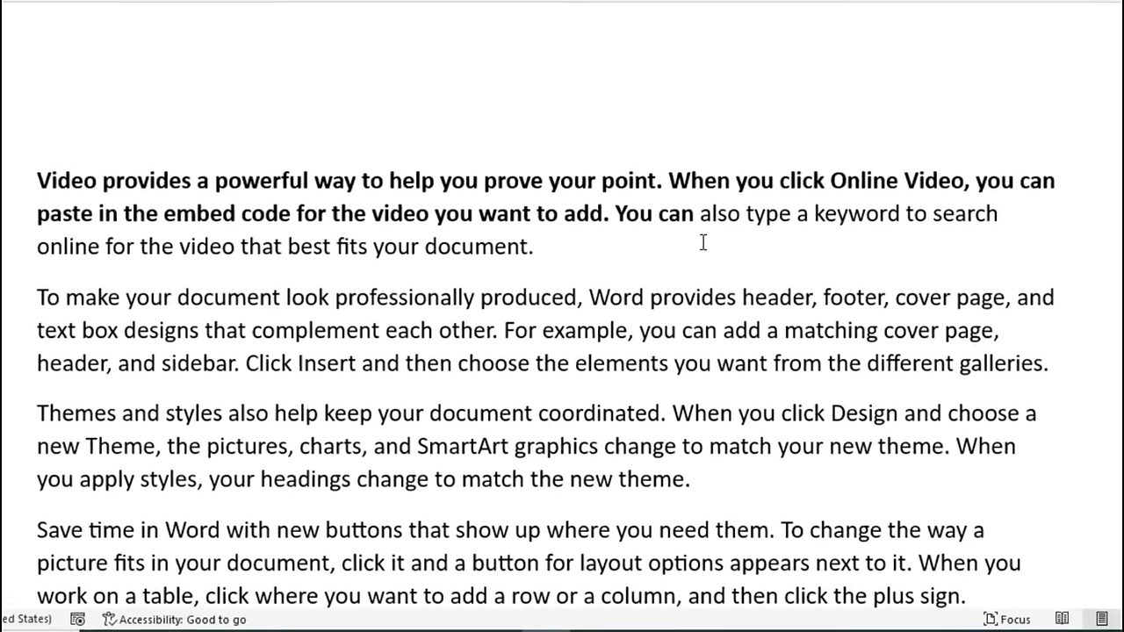
click(606, 281)
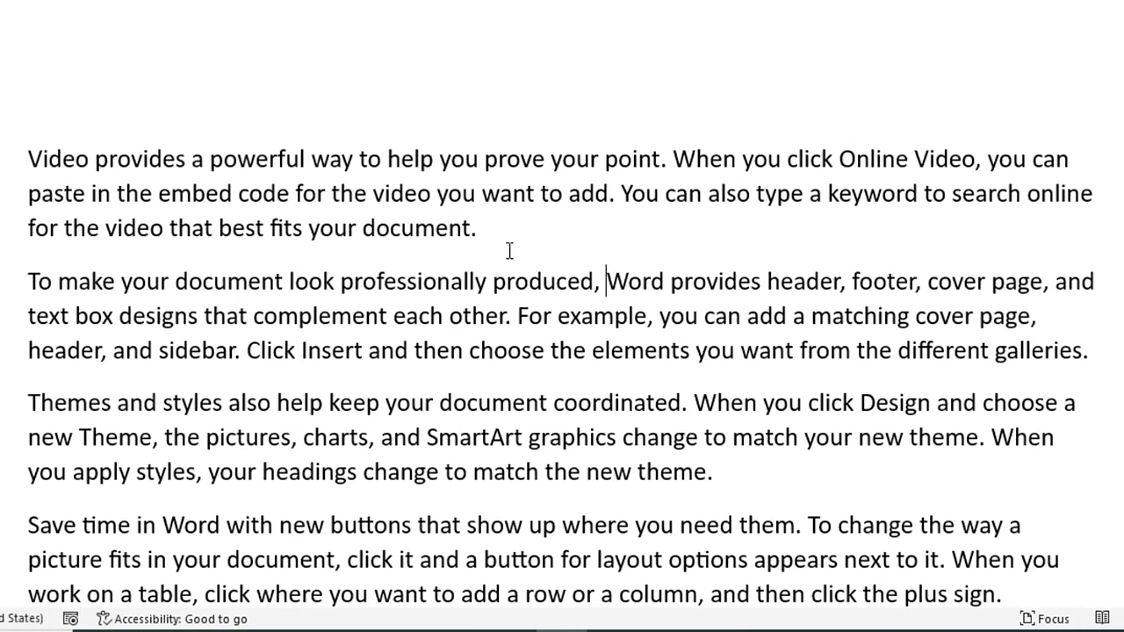
Step: Delete every paragraph after the first, then paste a copy of the first paragraph below it
mouse_move(28, 268)
mouse_down()
mouse_move(375, 594)
mouse_move(799, 570)
mouse_up()
key(Delete)
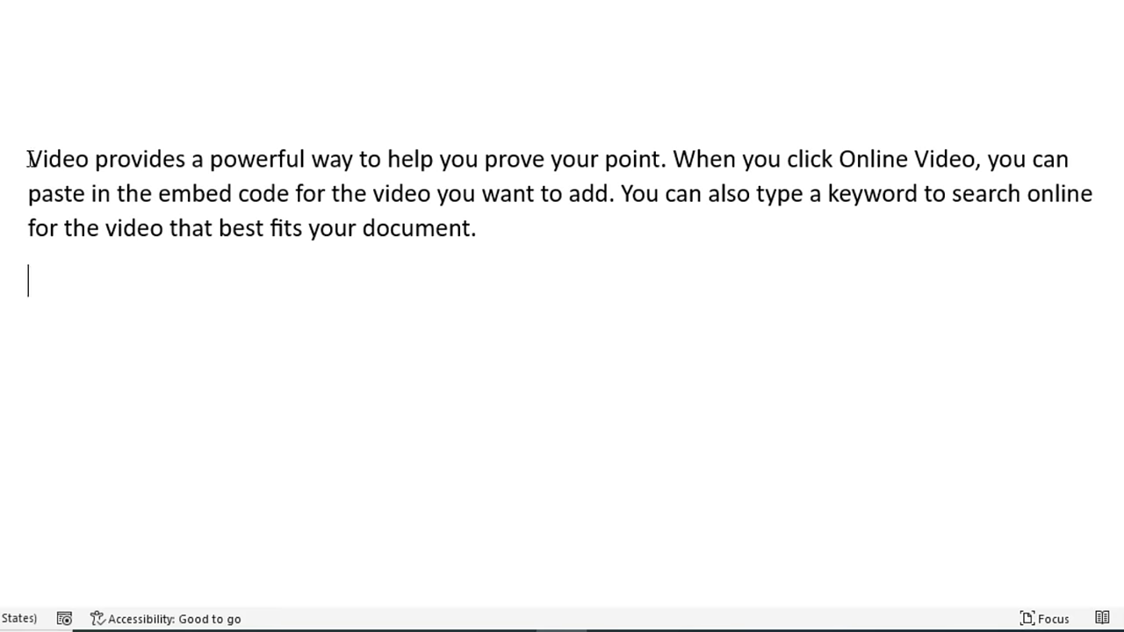
drag(29, 156, 578, 250)
key(ctrl+c)
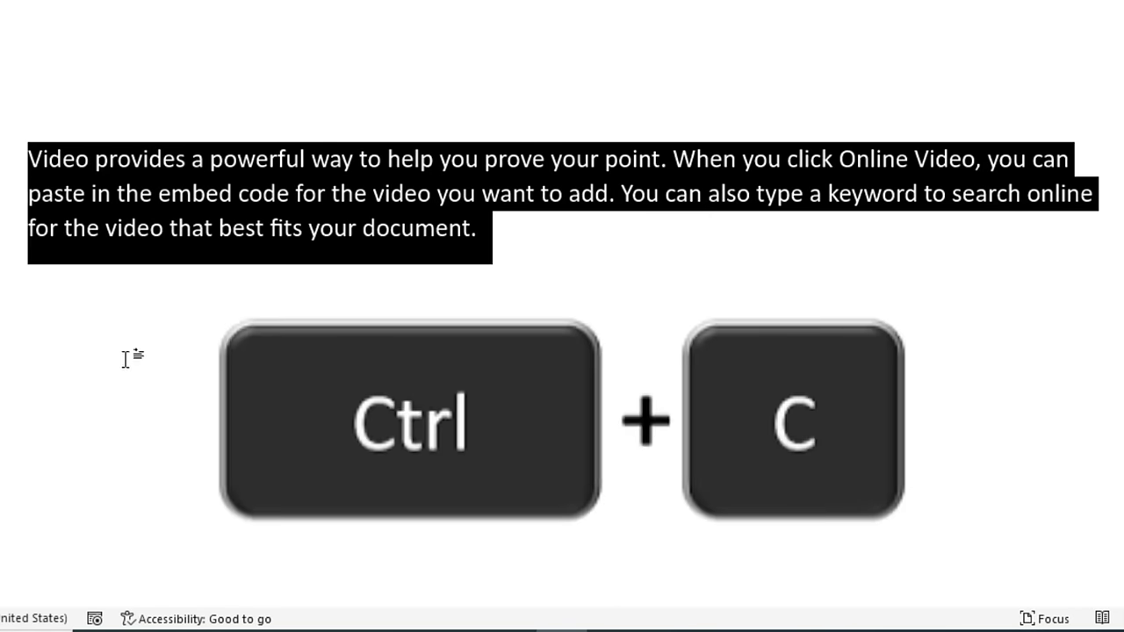
click(103, 321)
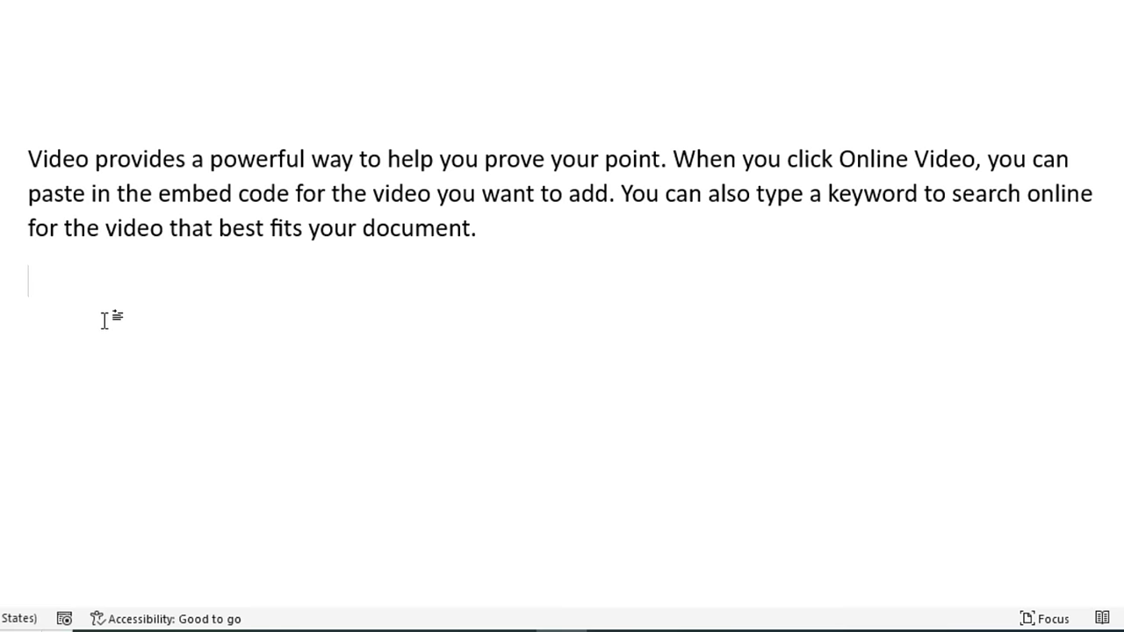
key(ctrl+v)
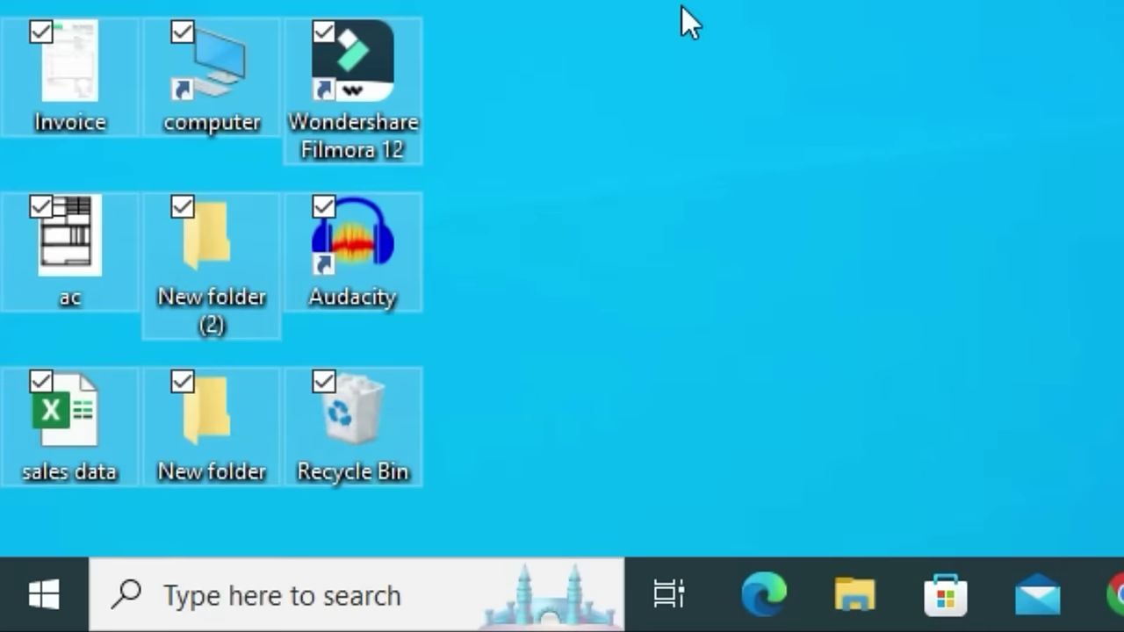
Step: Rename the New folder desktop icon to a person's first name and deselect it
click(683, 16)
click(199, 428)
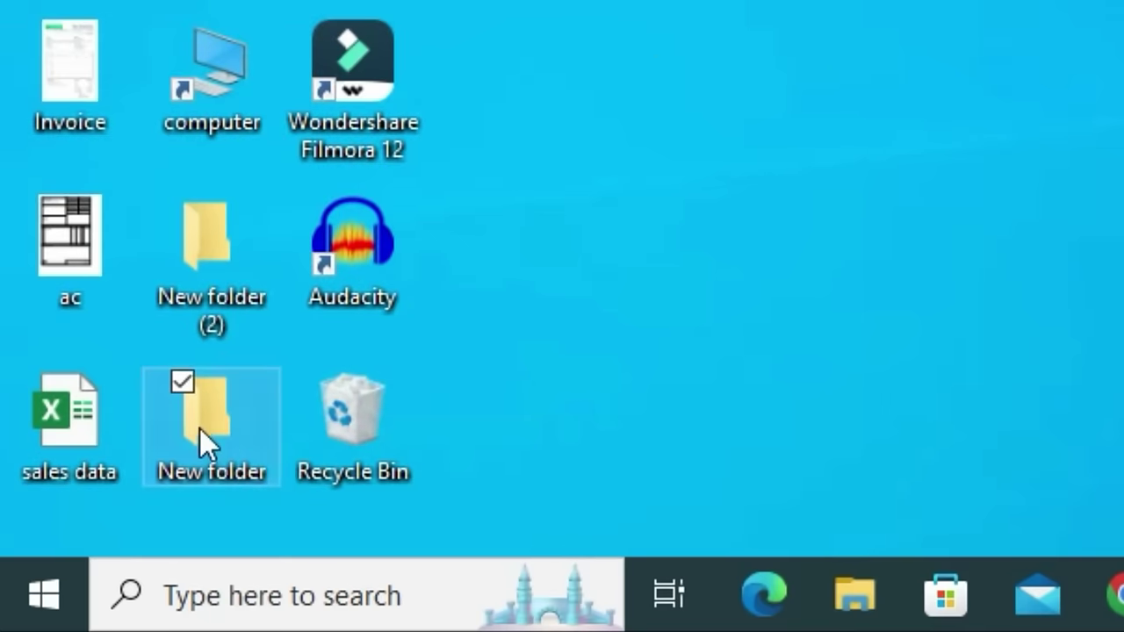
key(F2)
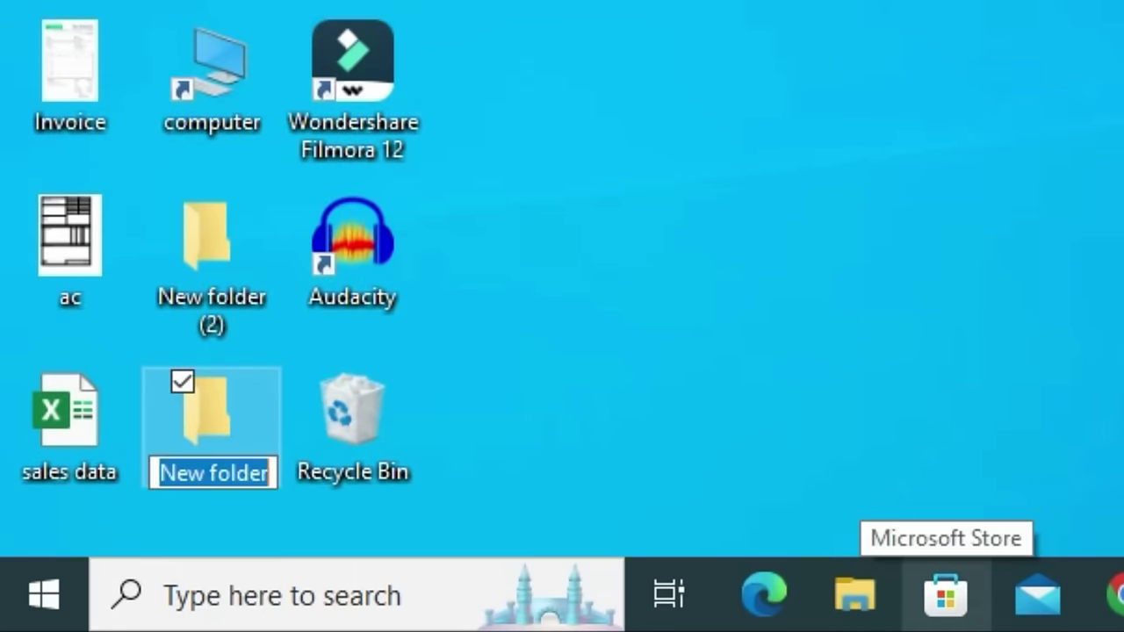
text(mohan)
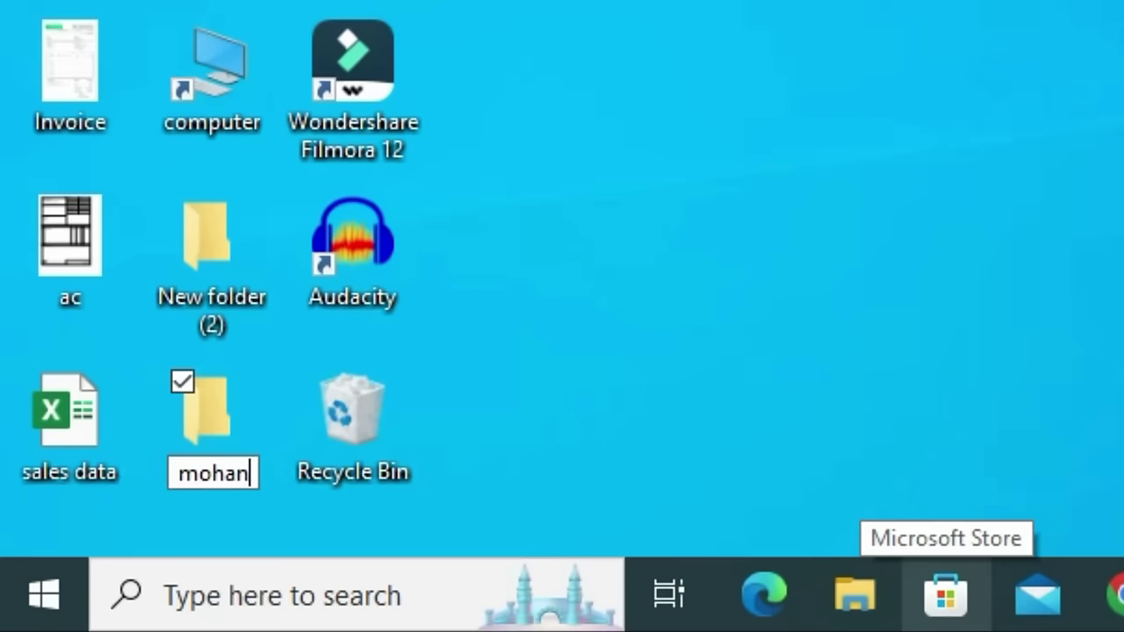
key(Return)
mouse_move(172, 436)
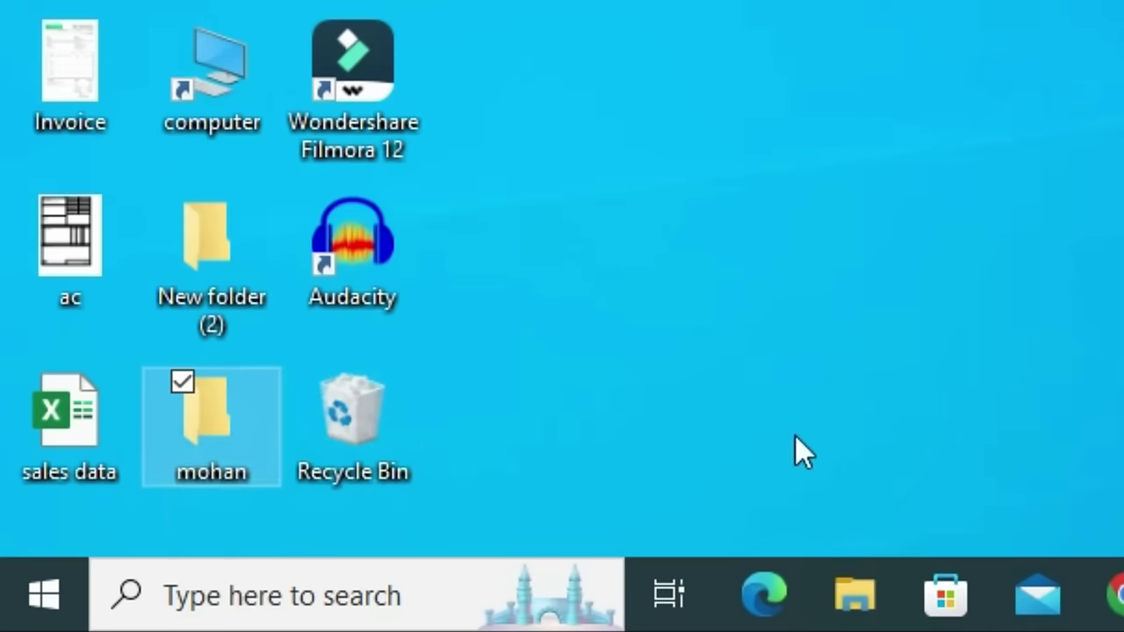
click(749, 384)
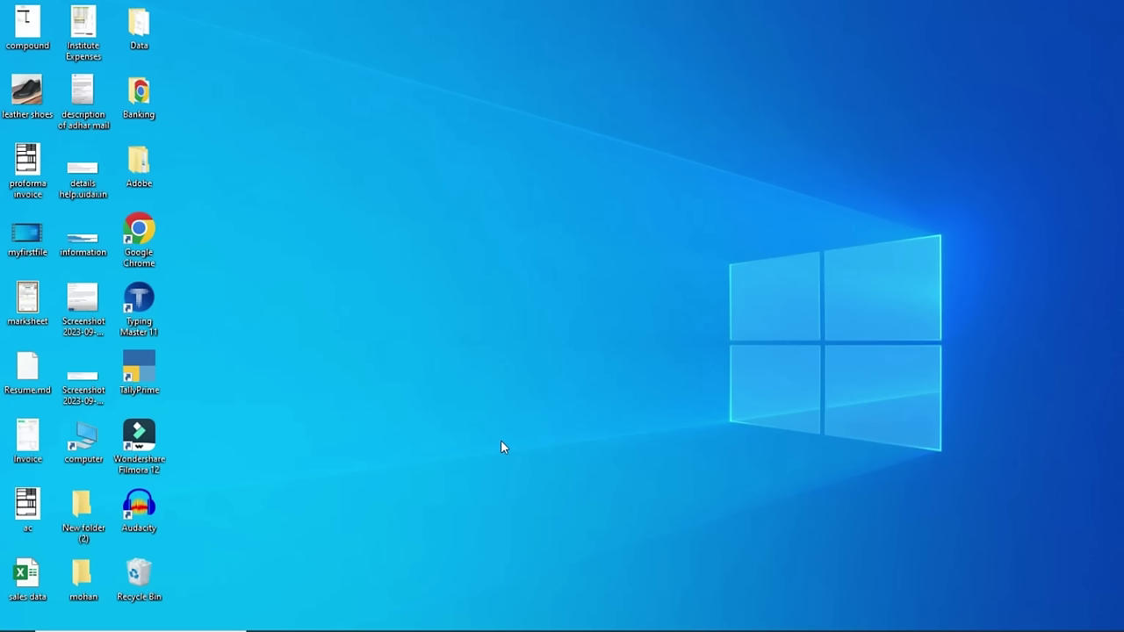
Step: Paste many copies of the renamed folder onto the desktop and select a group of them
key(ctrl+v)
key(ctrl+v)
key(ctrl+v)
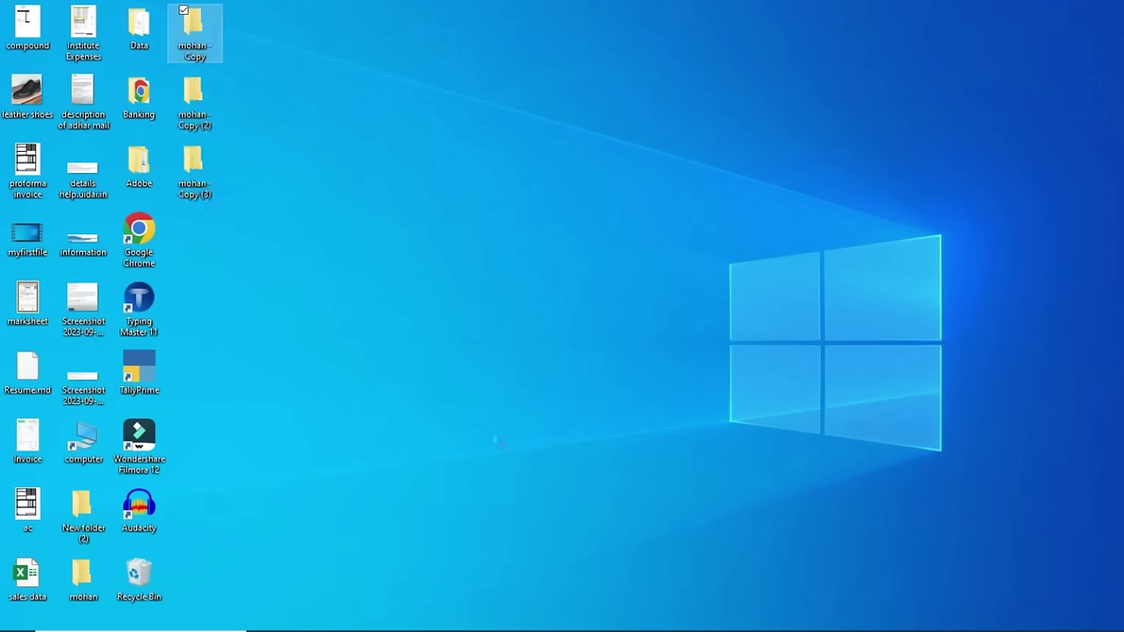
key(ctrl+v)
key(ctrl+v)
key(ctrl+v)
key(ctrl+v)
key(ctrl+v)
key(ctrl+v)
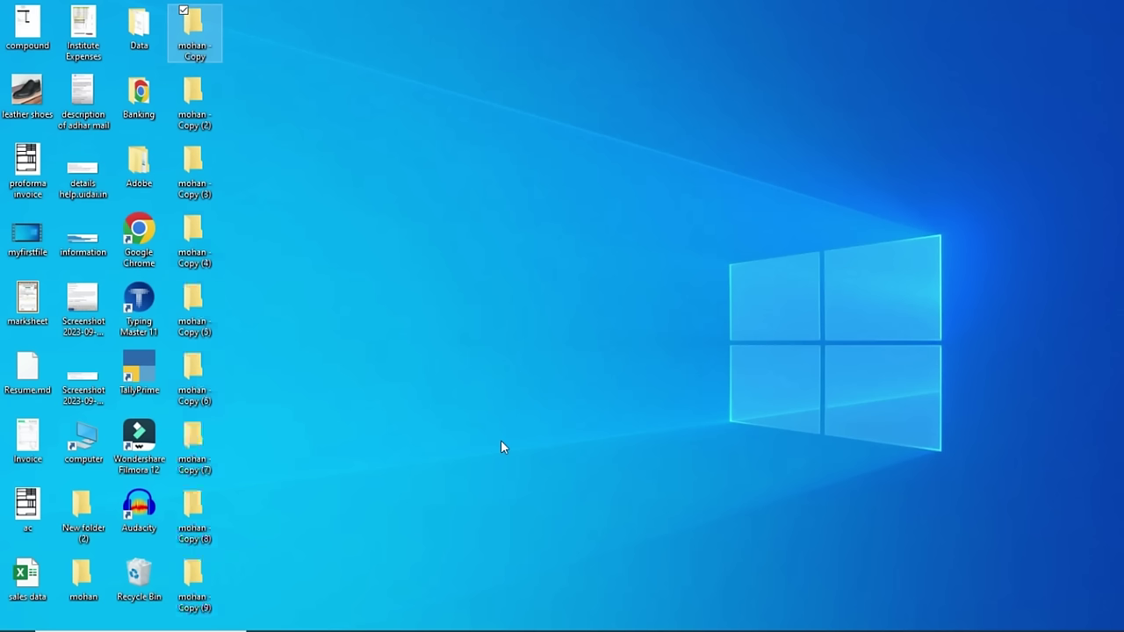
key(ctrl+v)
key(ctrl+v)
key(ctrl+v)
key(ctrl+v)
key(ctrl+v)
key(ctrl+v)
key(ctrl+v)
key(ctrl+v)
key(ctrl+v)
key(ctrl+v)
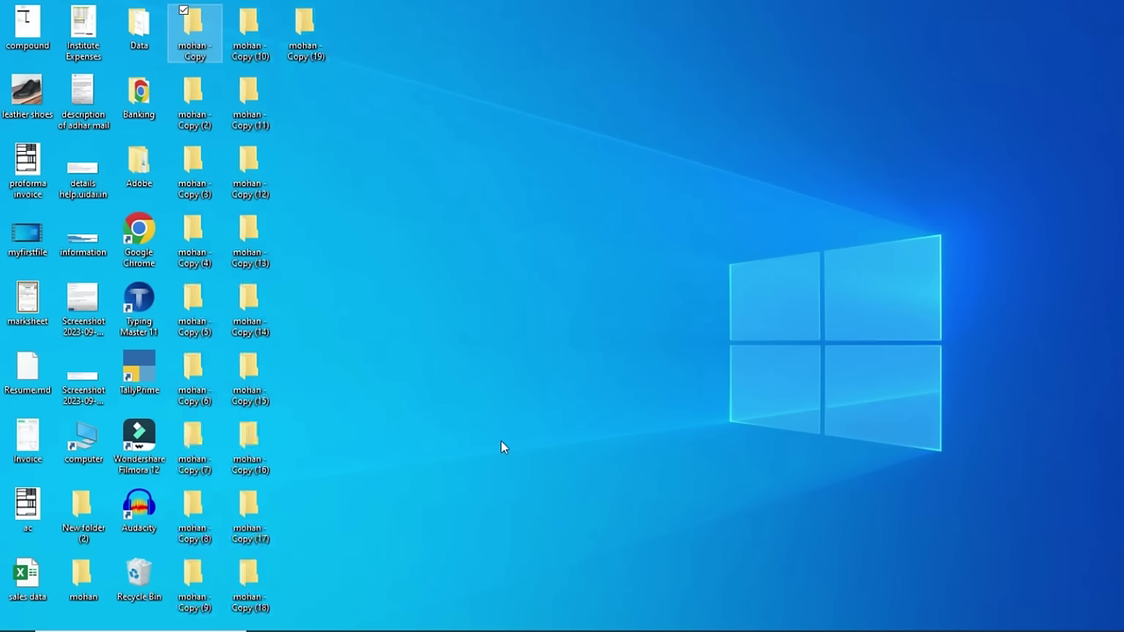
key(ctrl+v)
key(ctrl+v)
key(ctrl+v)
key(ctrl+v)
key(ctrl+v)
key(ctrl+v)
key(ctrl+v)
key(ctrl+v)
key(ctrl+v)
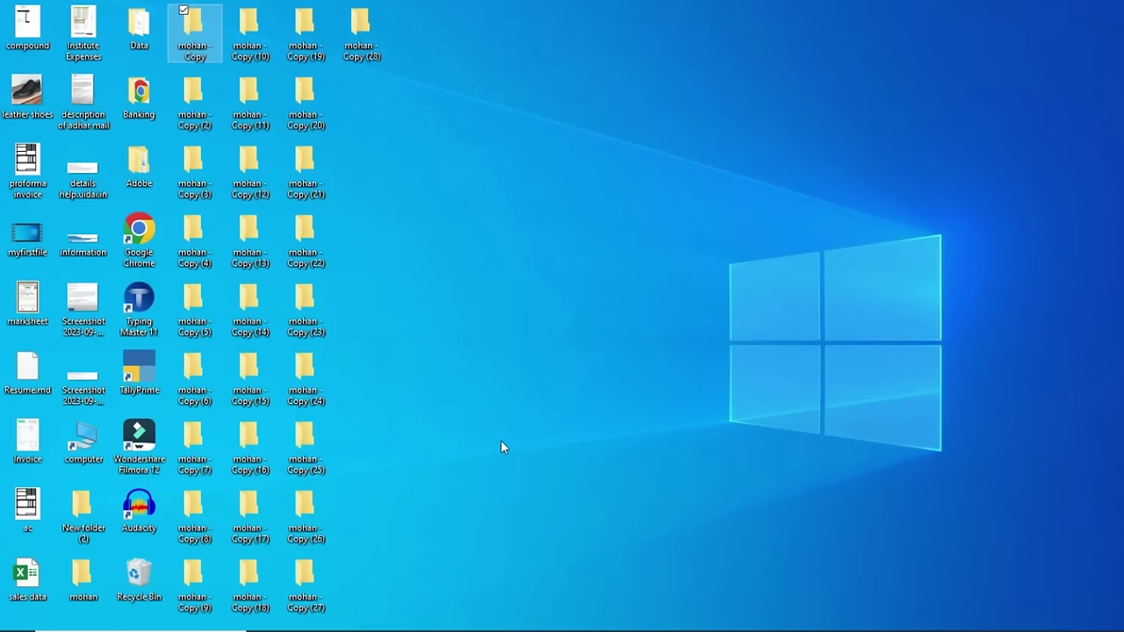
key(ctrl+v)
mouse_move(466, 602)
mouse_down()
mouse_move(291, 561)
mouse_move(187, 27)
mouse_up()
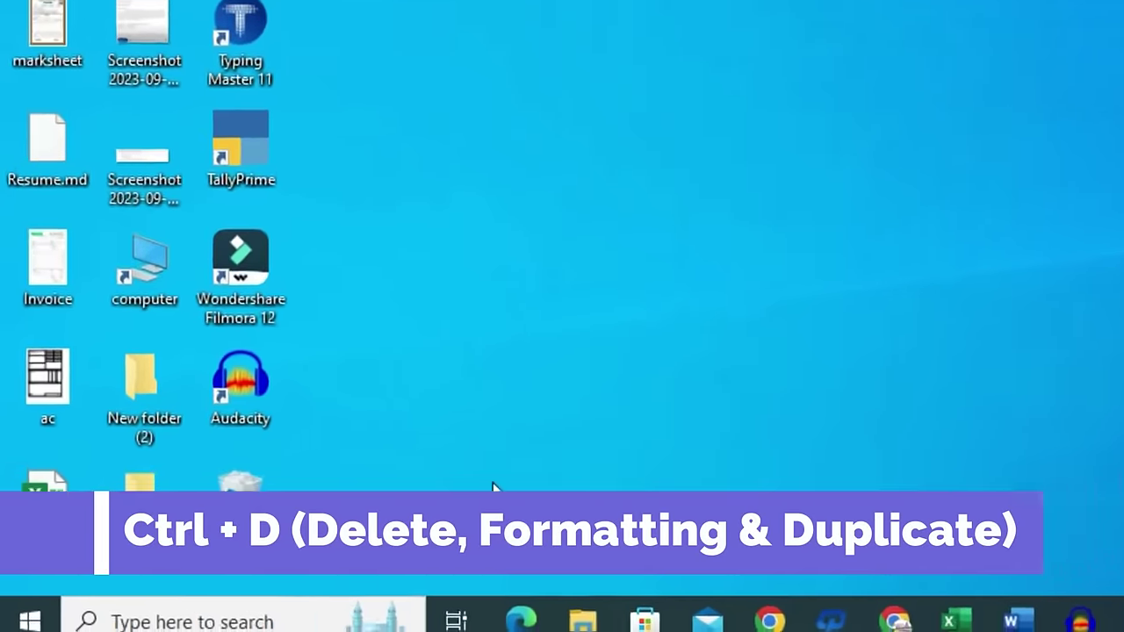
Step: Delete the renamed folder from the desktop with Ctrl+D
click(229, 434)
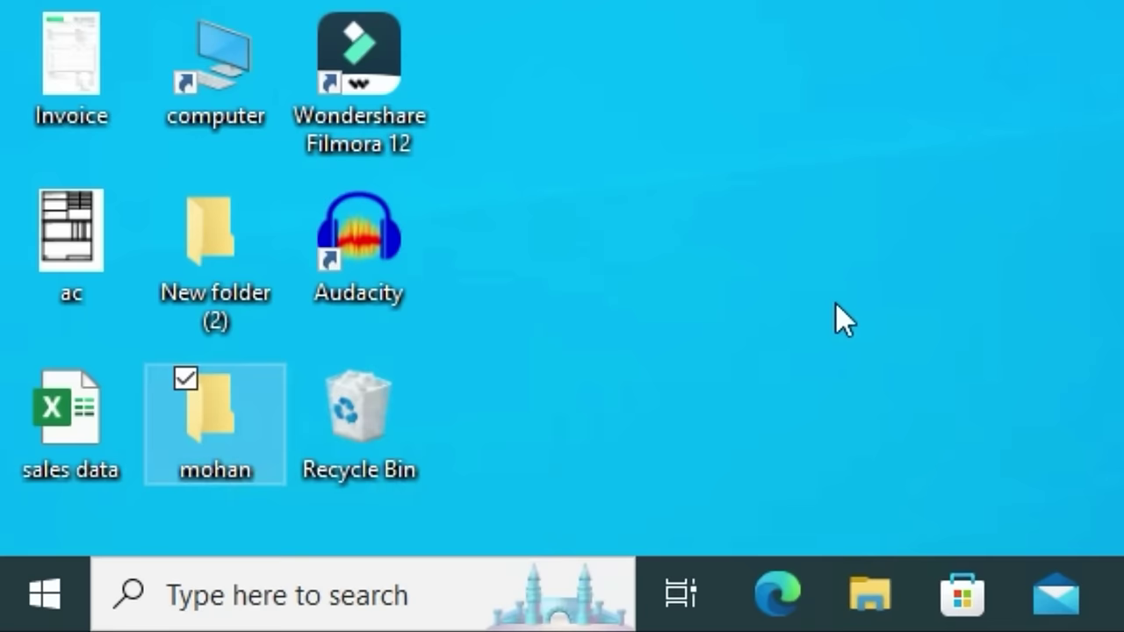
key(ctrl+d)
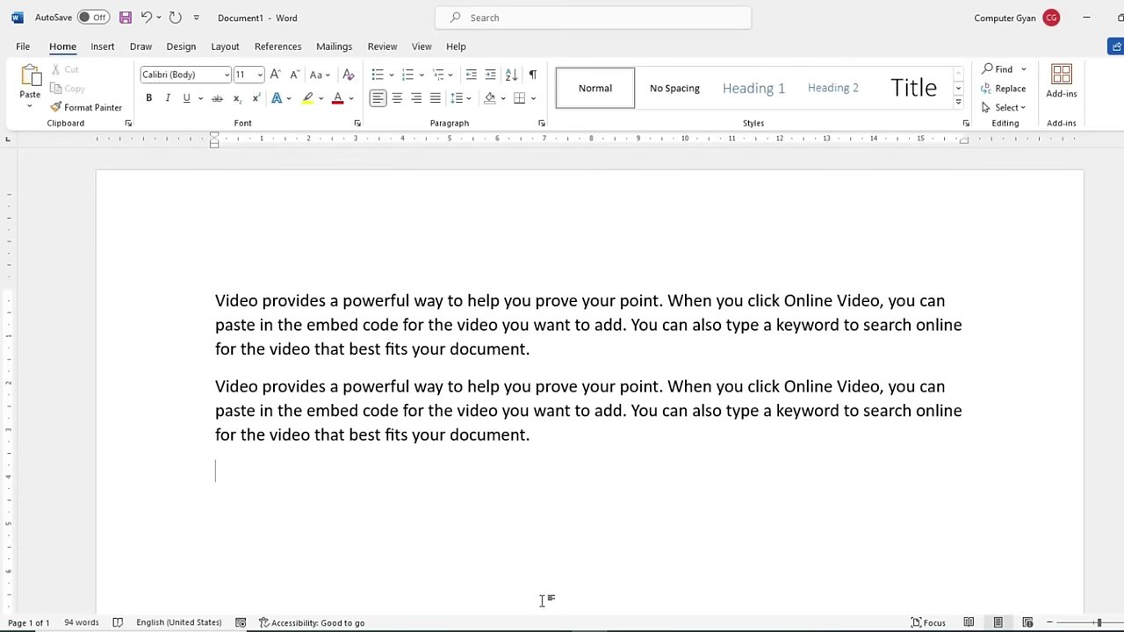
Step: Select the first paragraph and set its font to Agency FB Bold in the Font dialog
mouse_move(553, 628)
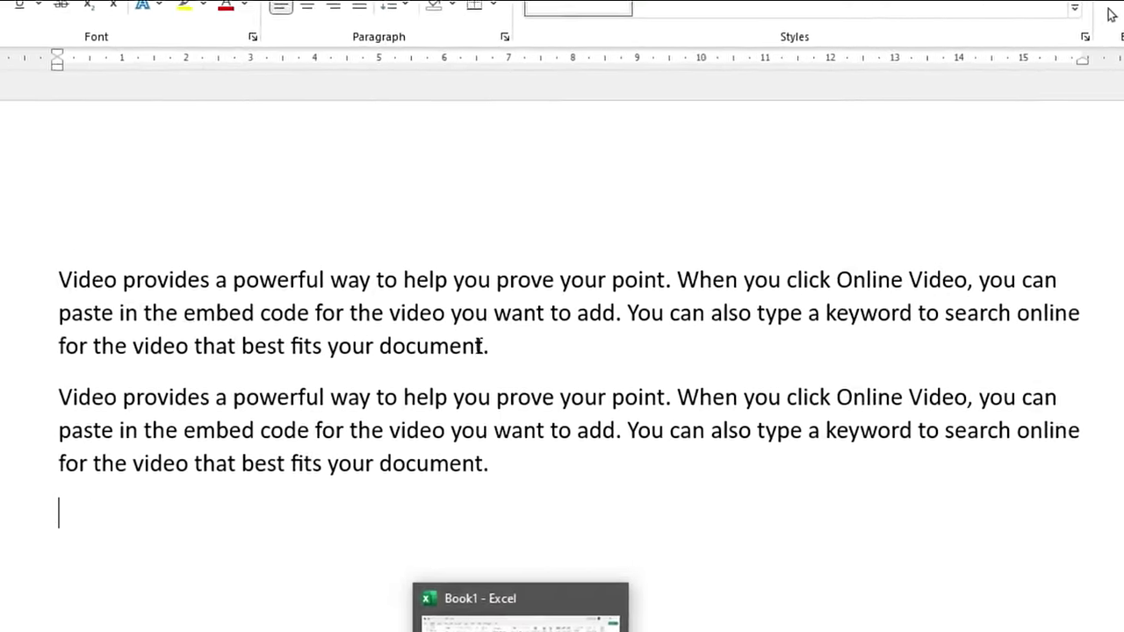
triple_click(479, 346)
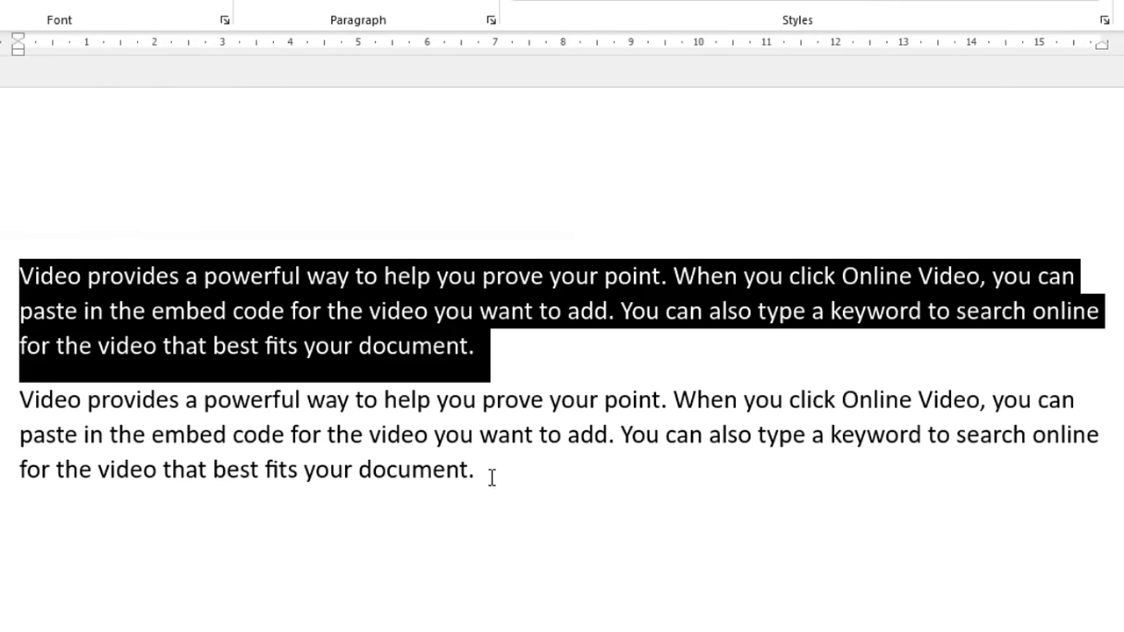
key(ctrl+d)
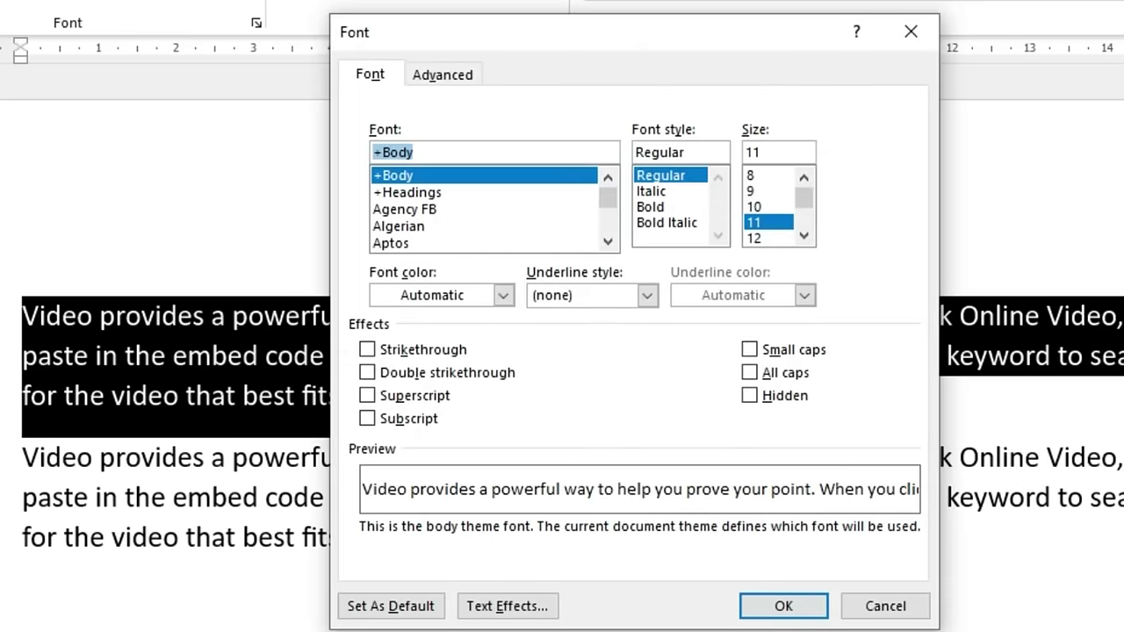
click(432, 211)
click(670, 209)
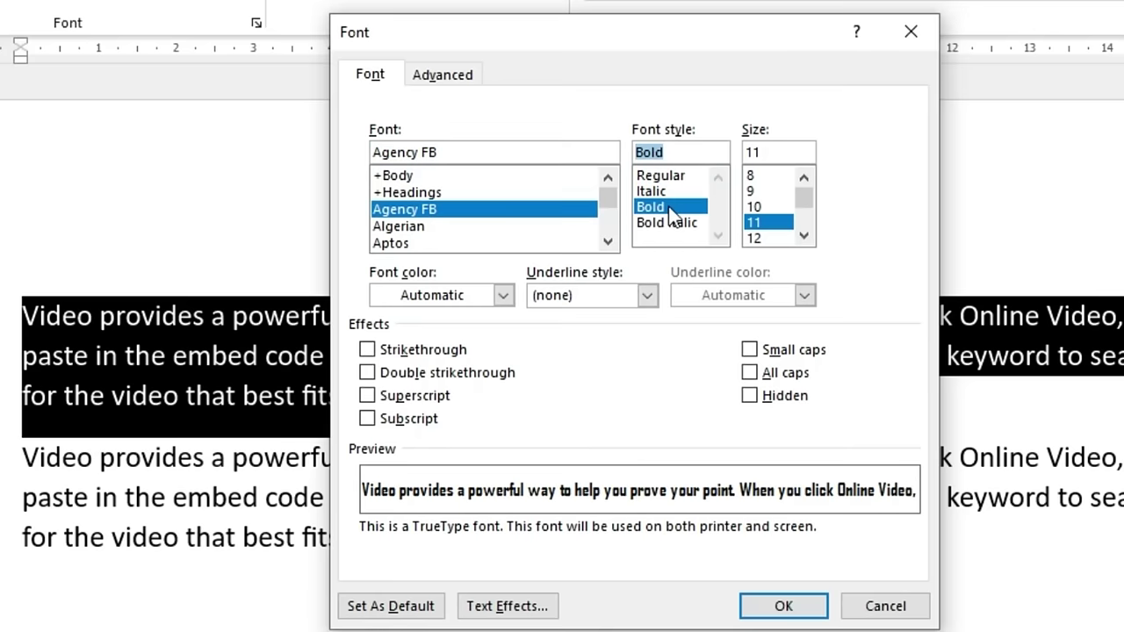
Step: Give it dark red text with a black double underline and apply the font settings
click(646, 296)
key(Escape)
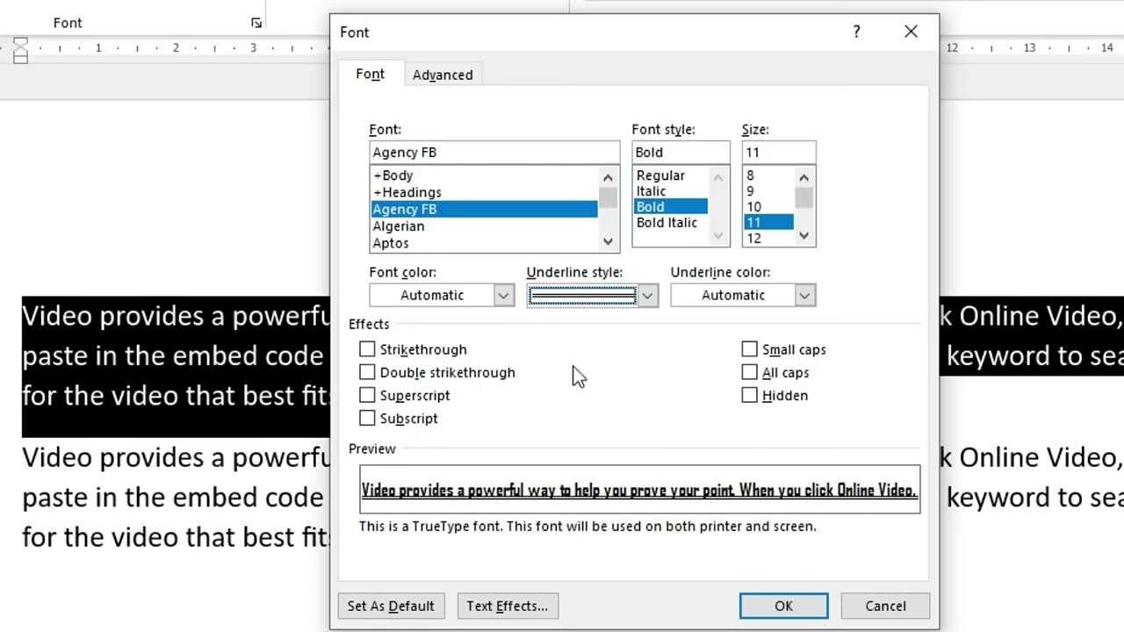
click(503, 296)
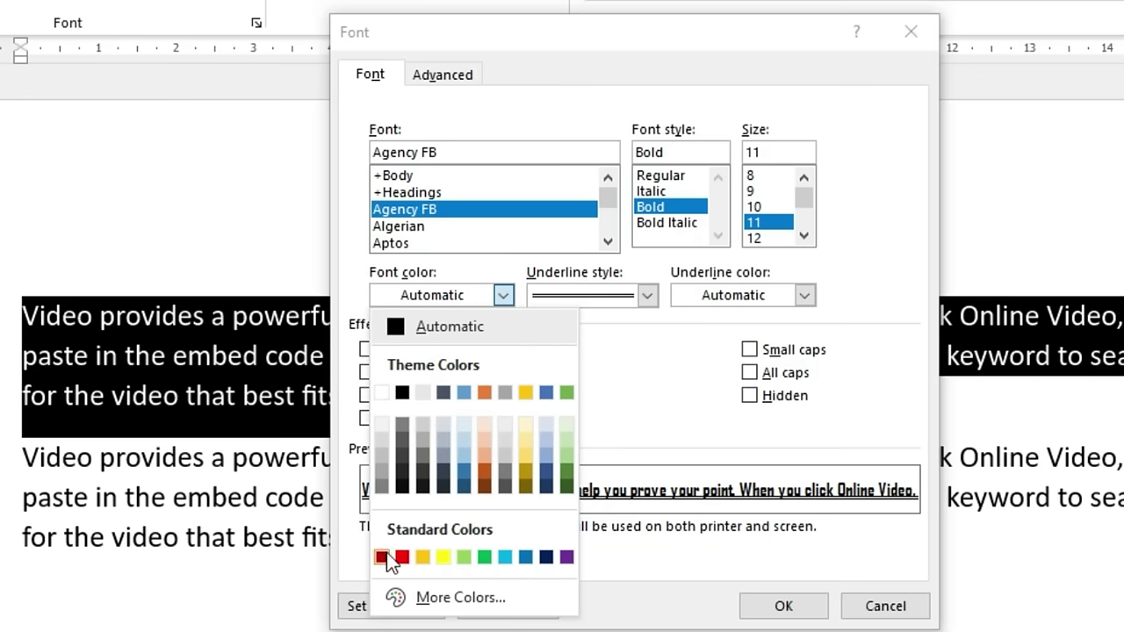
click(382, 556)
click(803, 296)
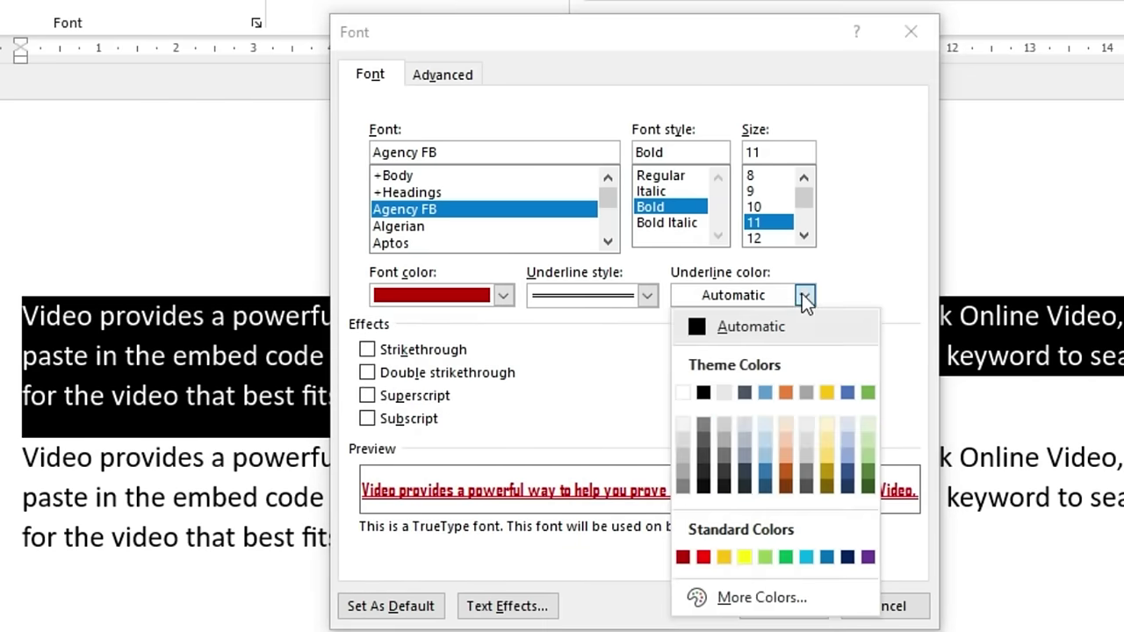
click(704, 393)
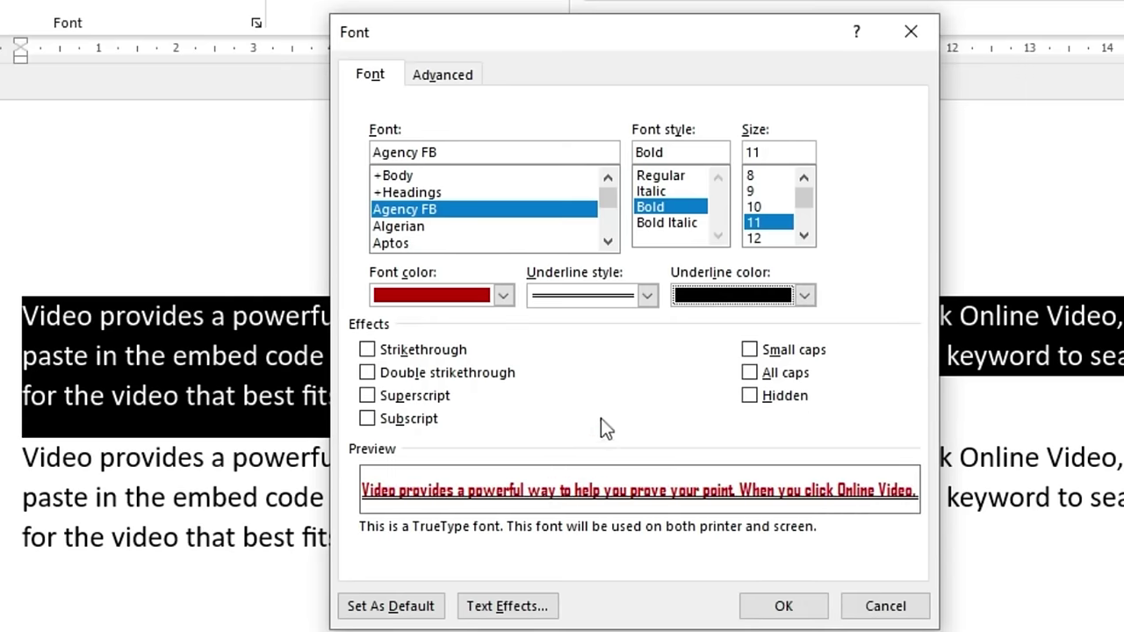
click(783, 605)
click(672, 456)
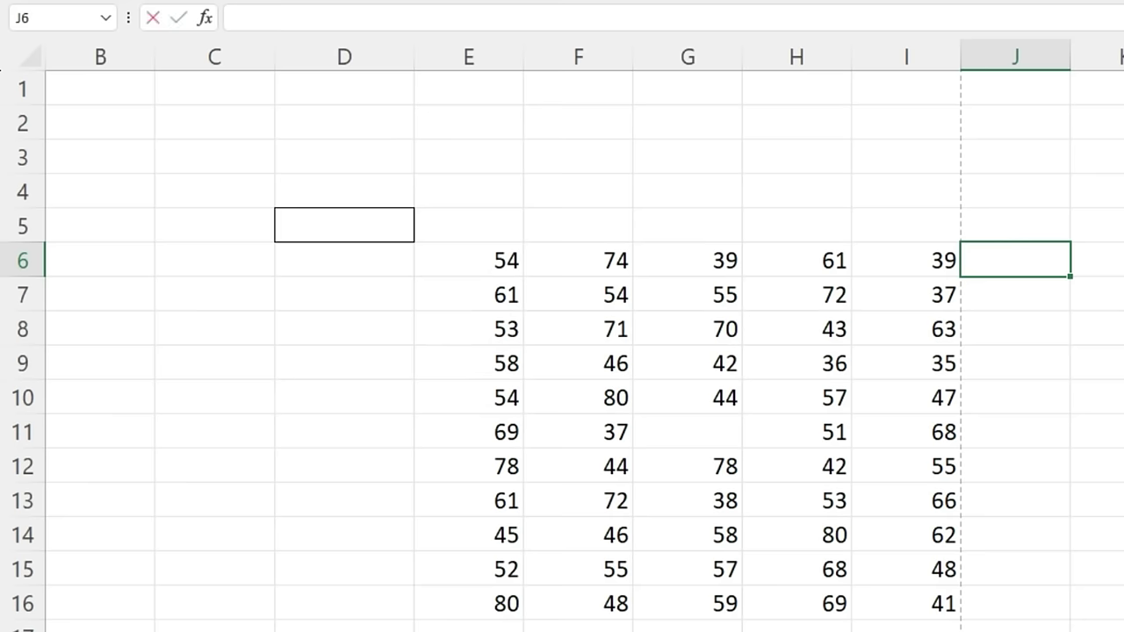
Step: AutoSum E6:I6 into J6, then fill the SUM formula down through J16
key(alt+equal)
key(Return)
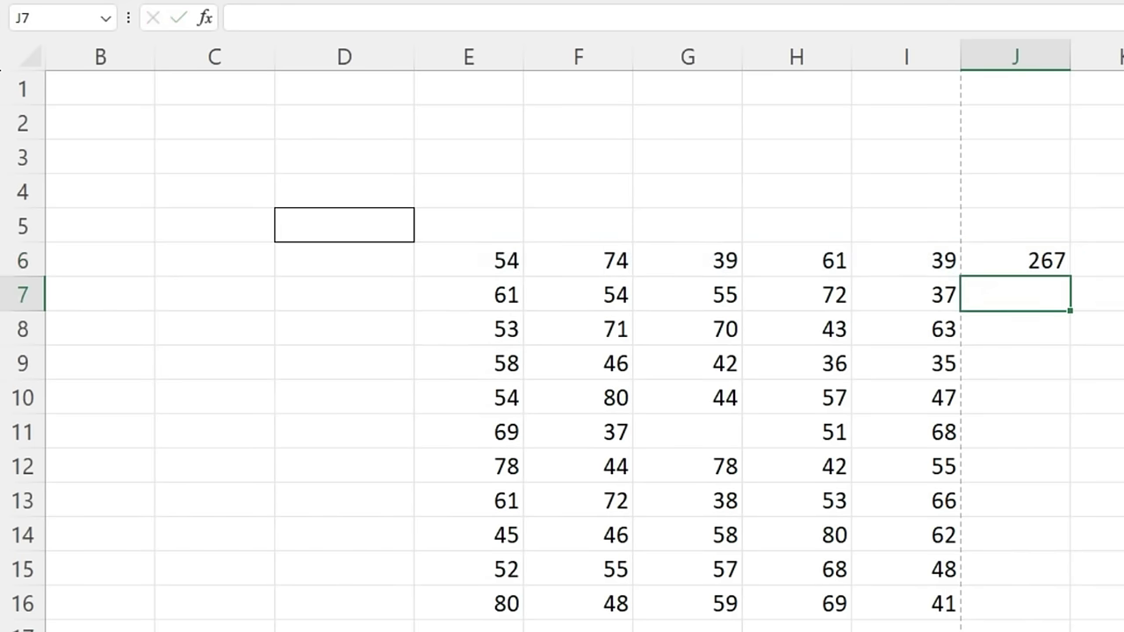
click(1043, 267)
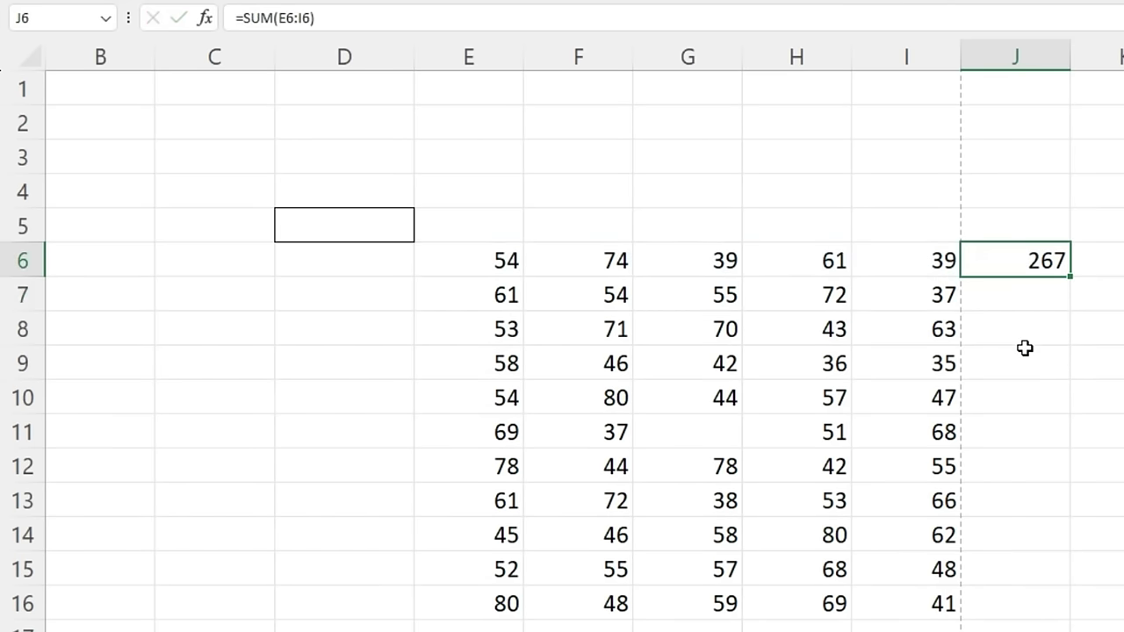
key(Down)
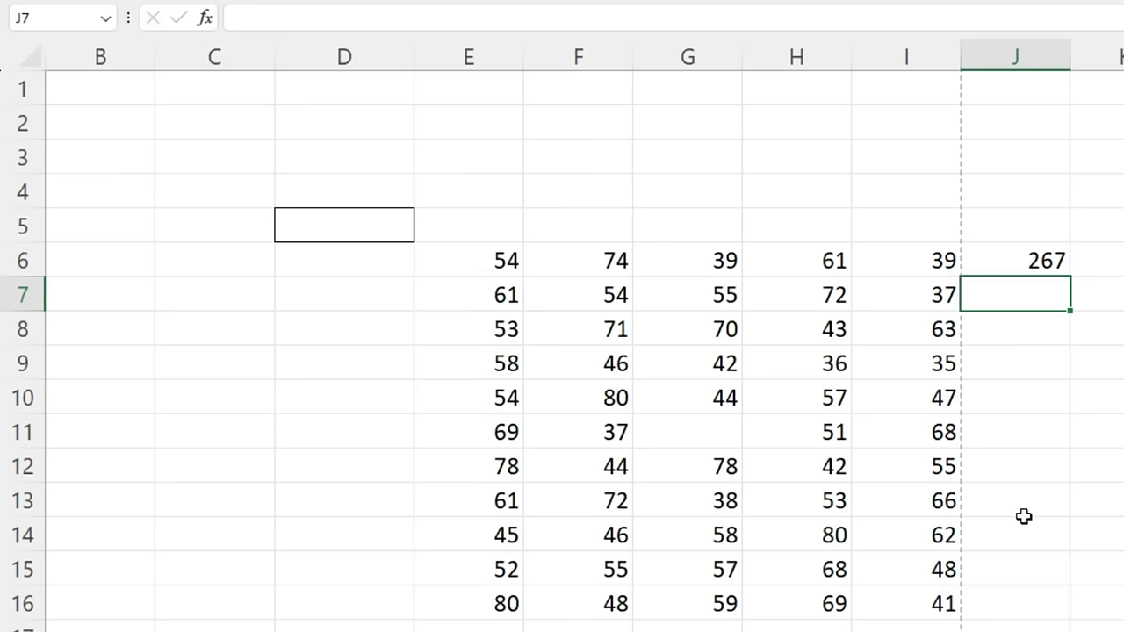
drag(1041, 265, 1033, 590)
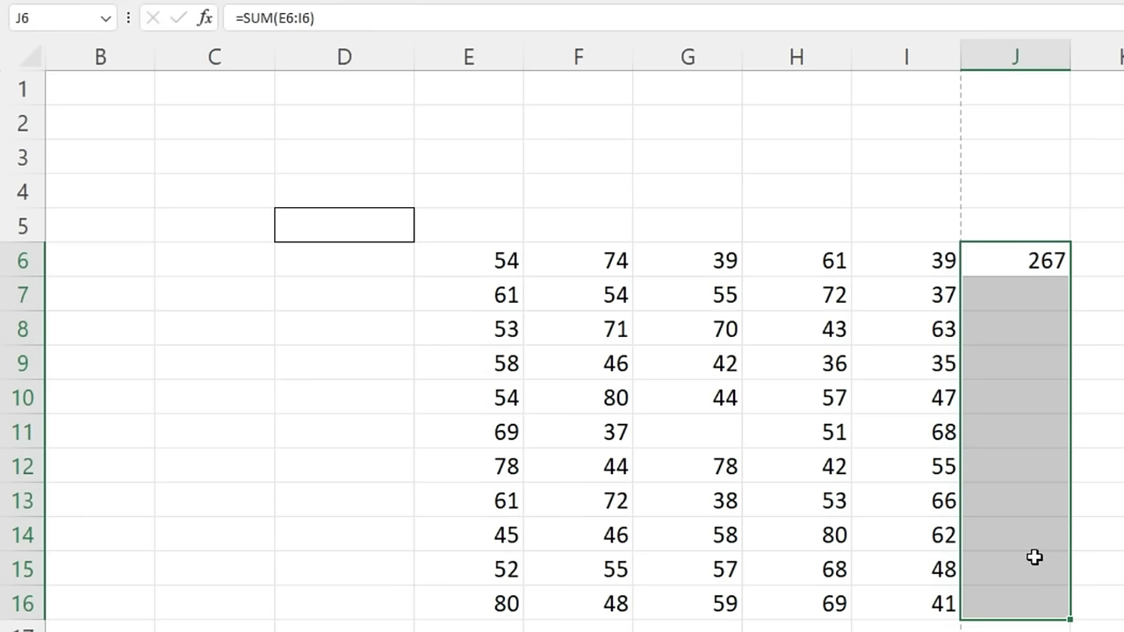
key(ctrl+d)
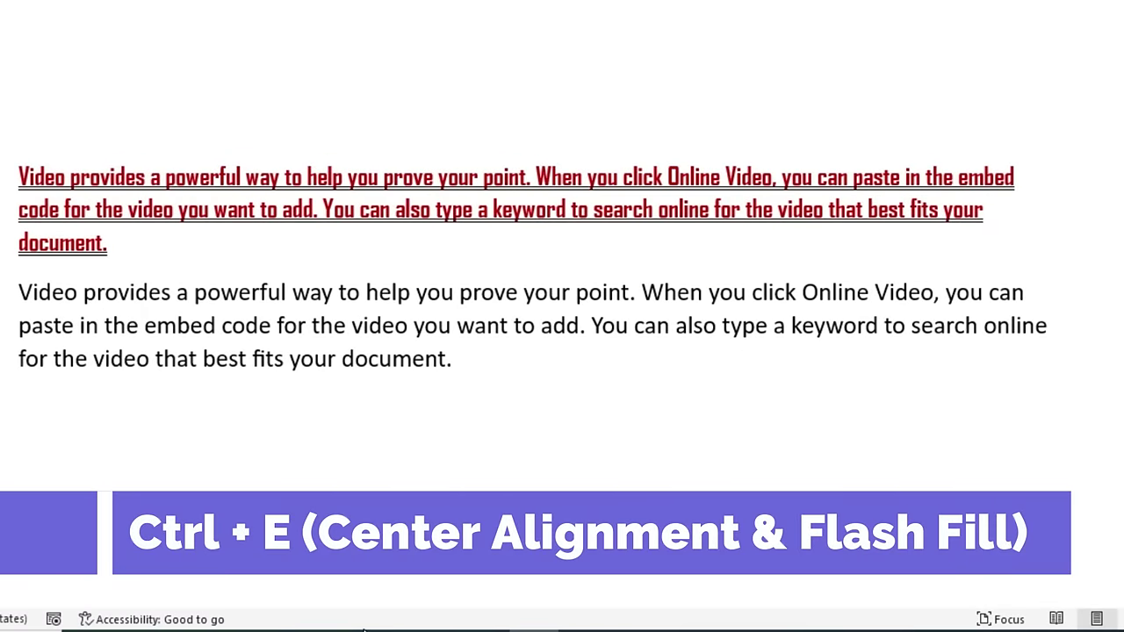
Step: Type a person's first name on the blank line below the paragraphs and centre it
text(Rahul)
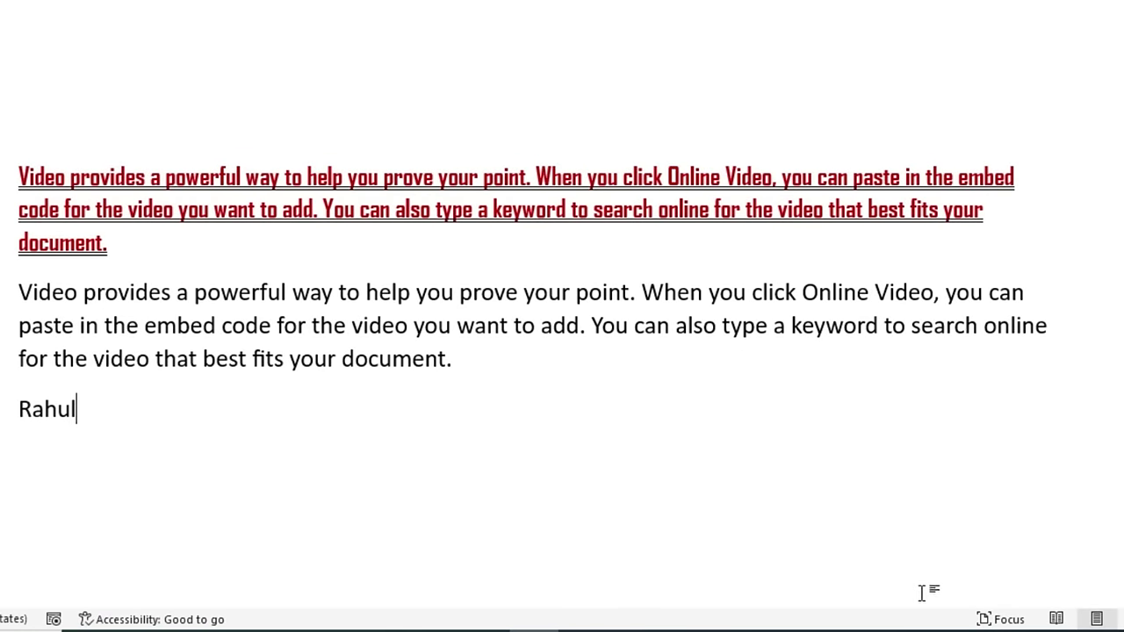
key(ctrl+e)
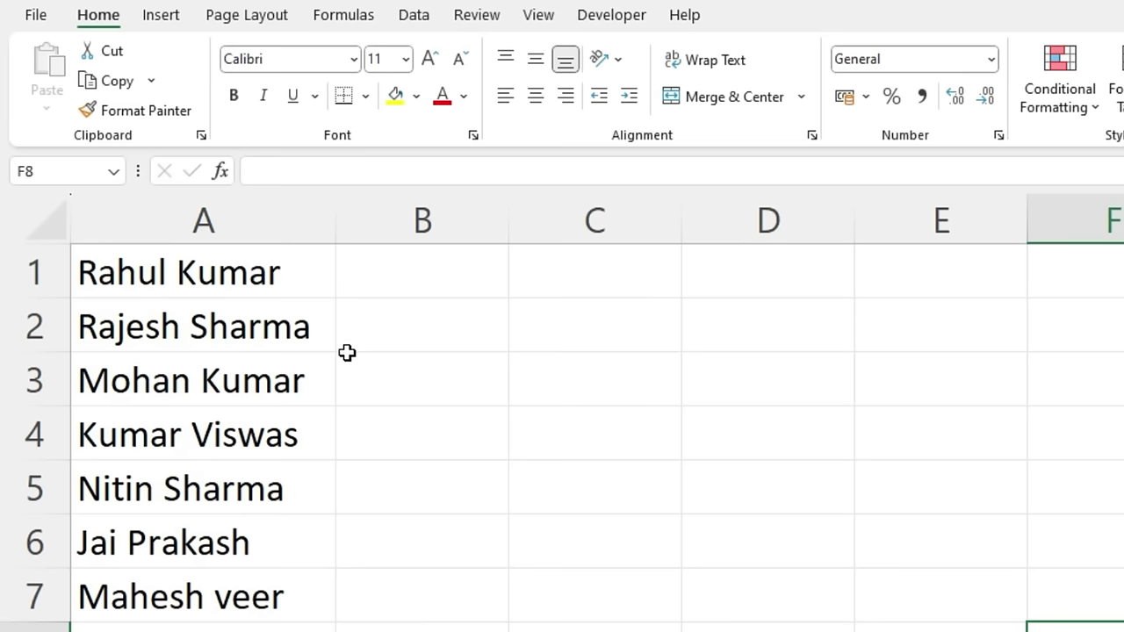
Step: Enter a sample first name in B1 and the matching last name in C1
drag(409, 260, 409, 614)
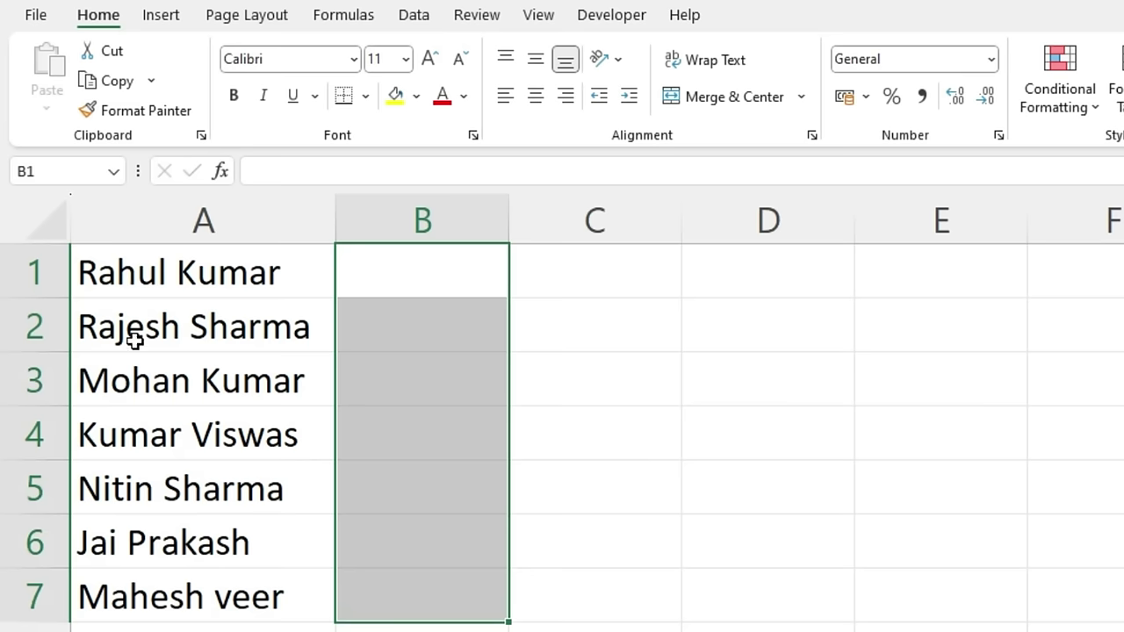
drag(447, 273, 426, 610)
click(414, 254)
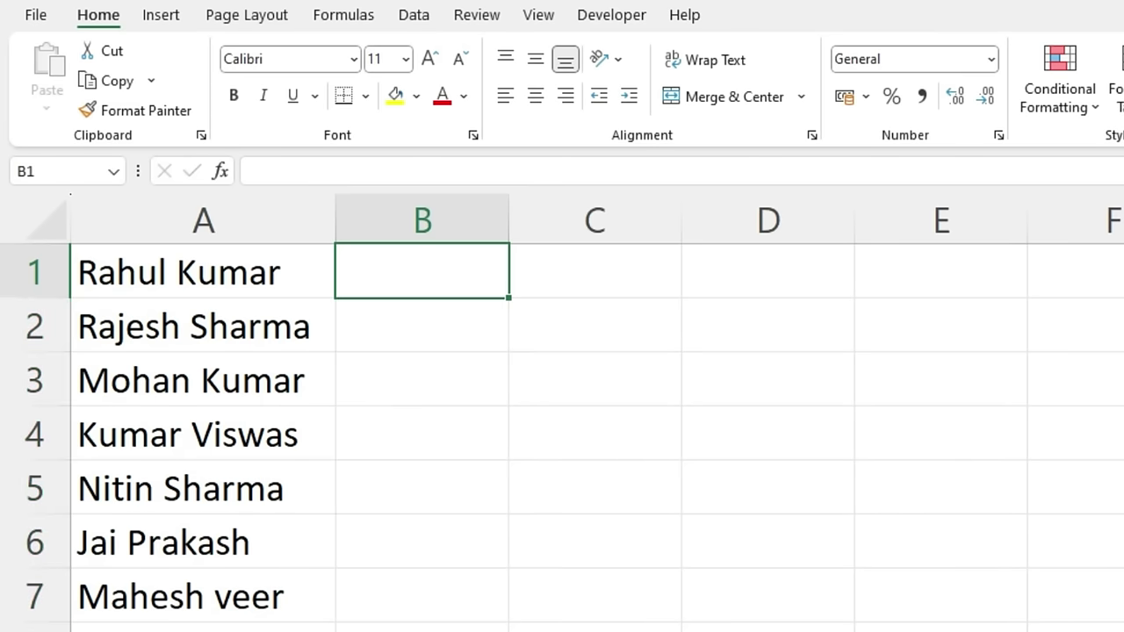
text(Rahul)
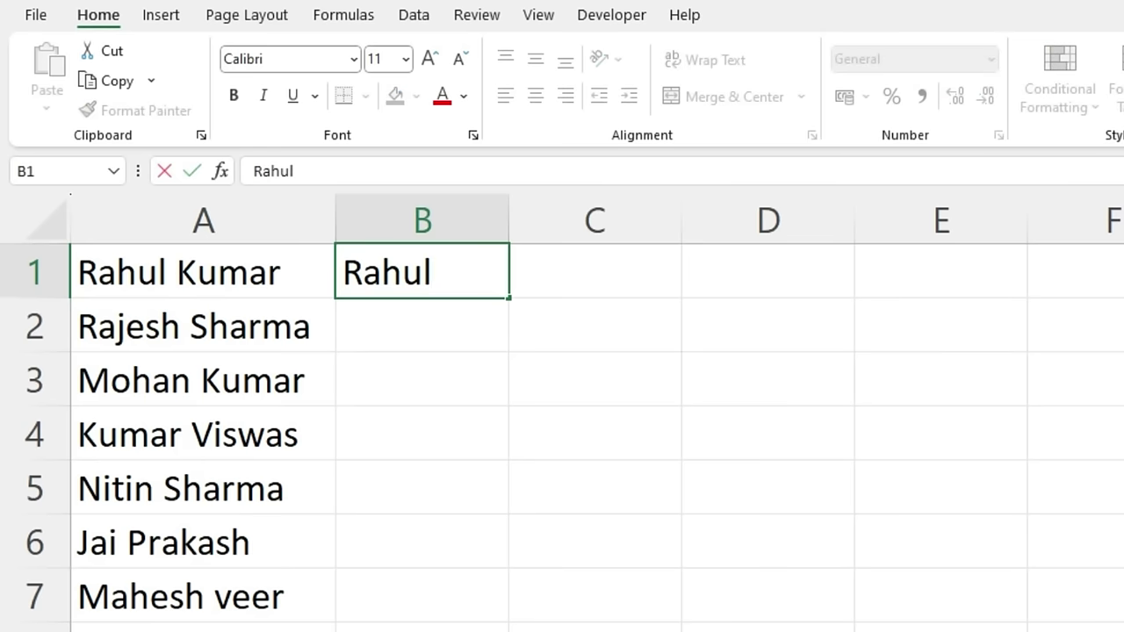
key(Tab)
text(K)
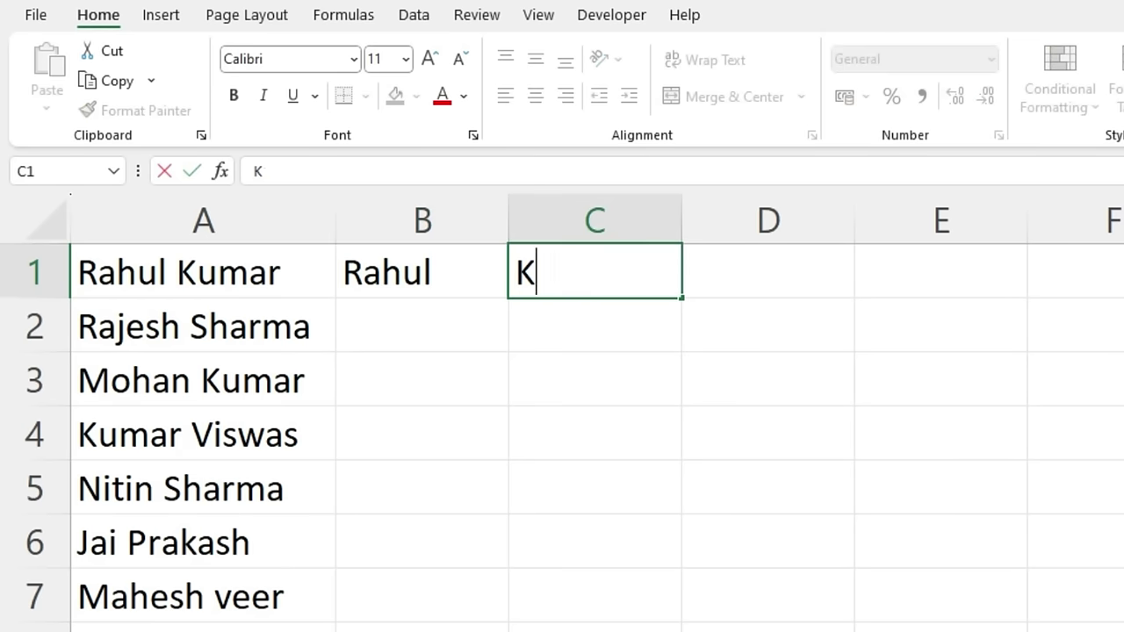
text(umar)
click(672, 496)
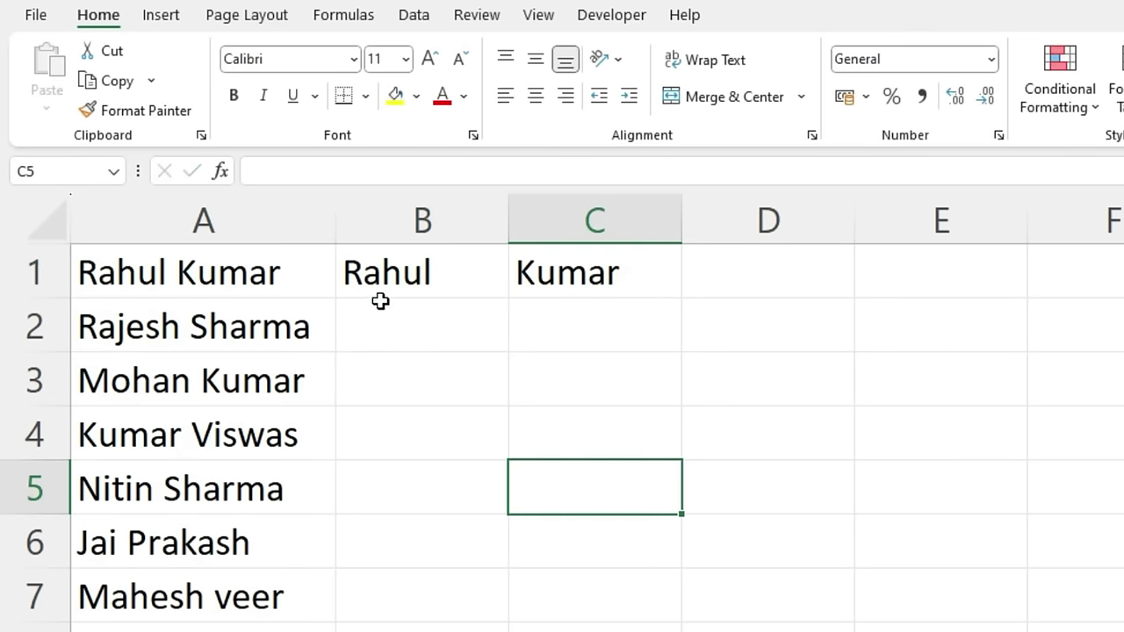
Step: Flash Fill first names down B1:B7 and last names down C1:C7 with Ctrl+E
drag(409, 273, 403, 601)
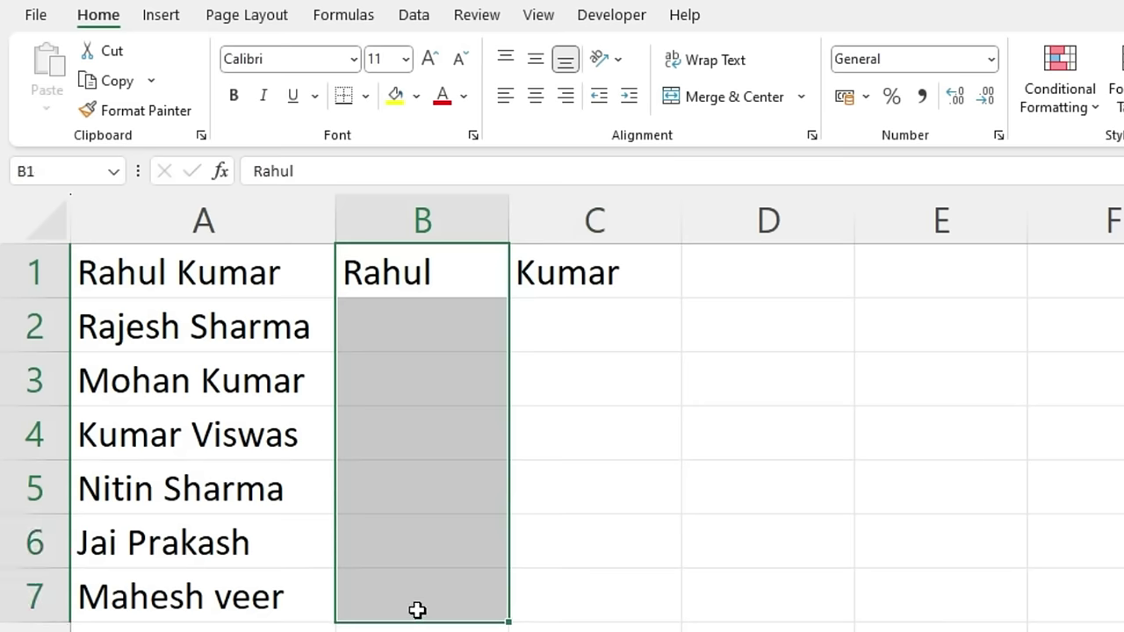
key(ctrl+e)
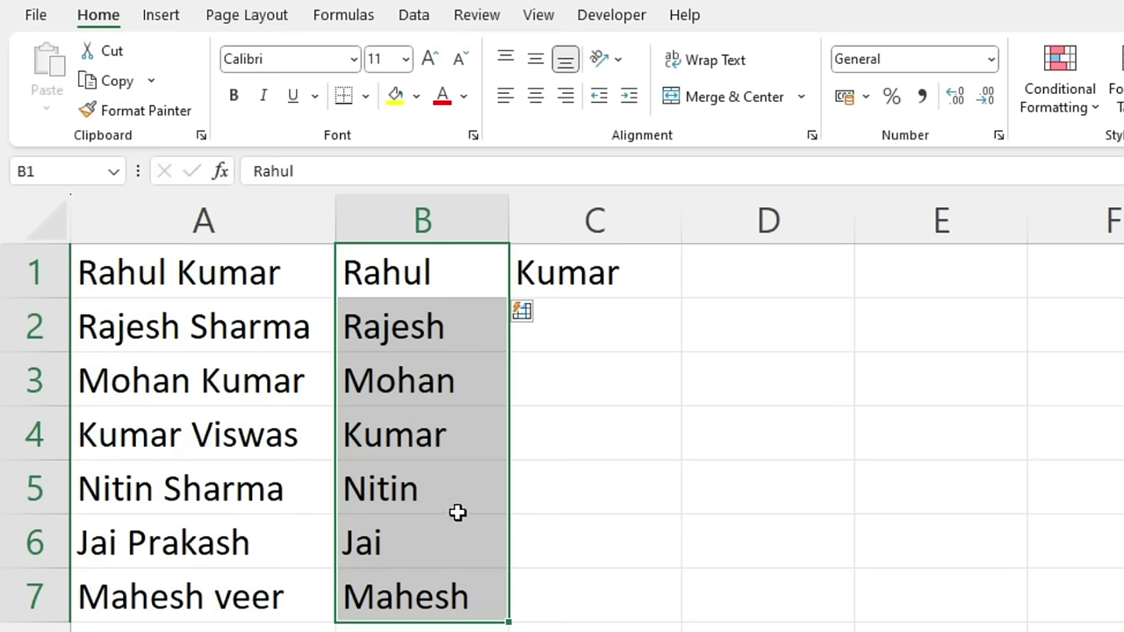
click(629, 281)
drag(629, 281, 607, 618)
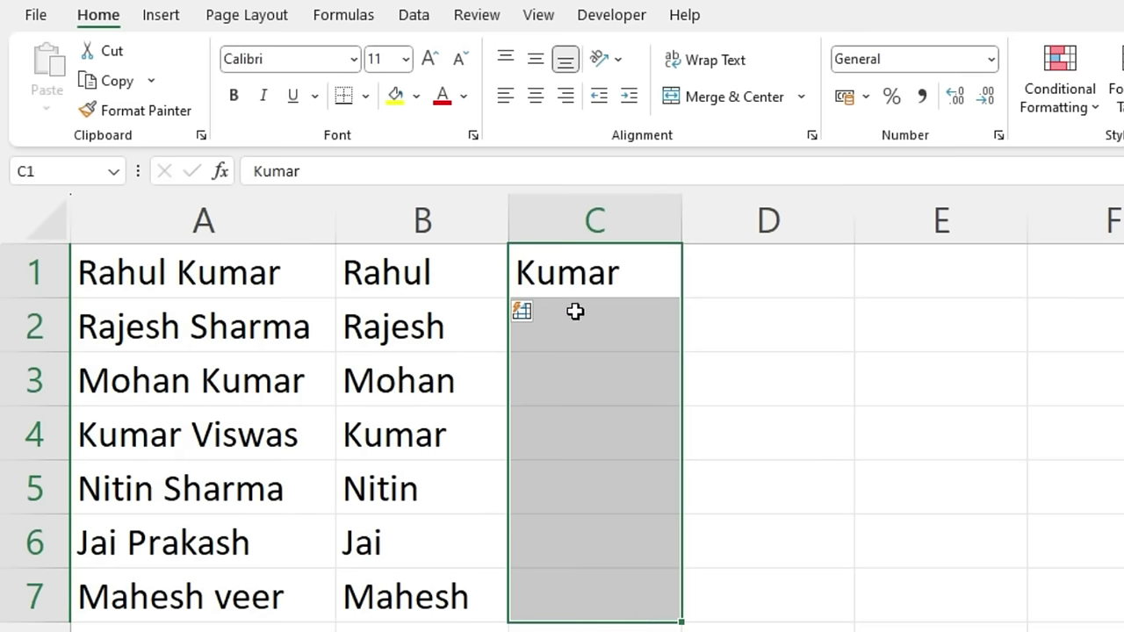
key(ctrl+e)
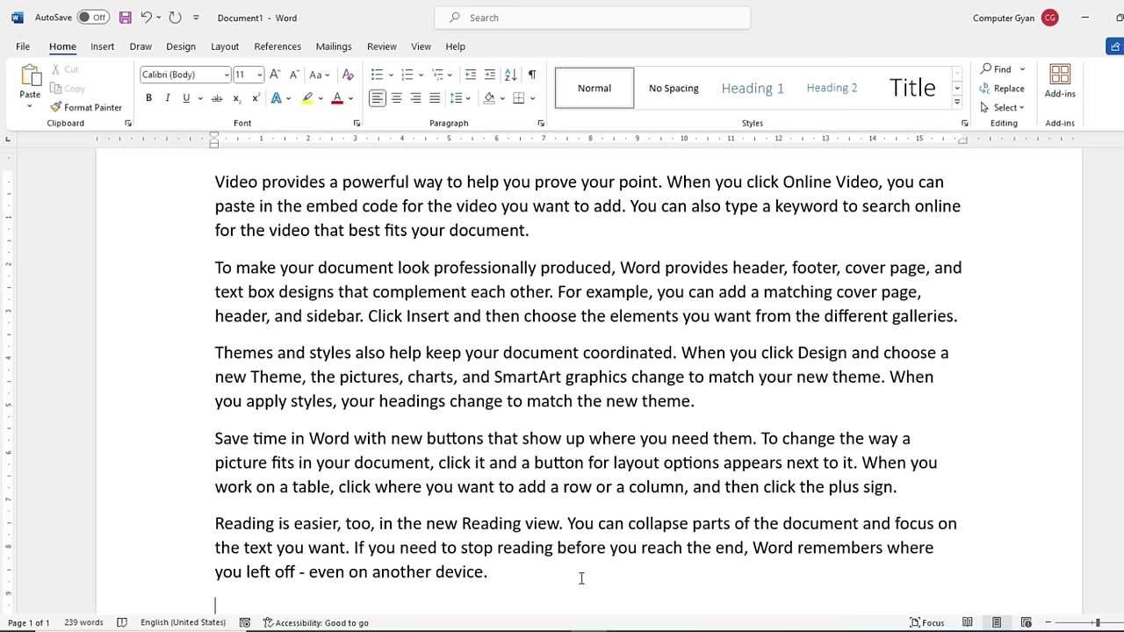
key(ctrl+a)
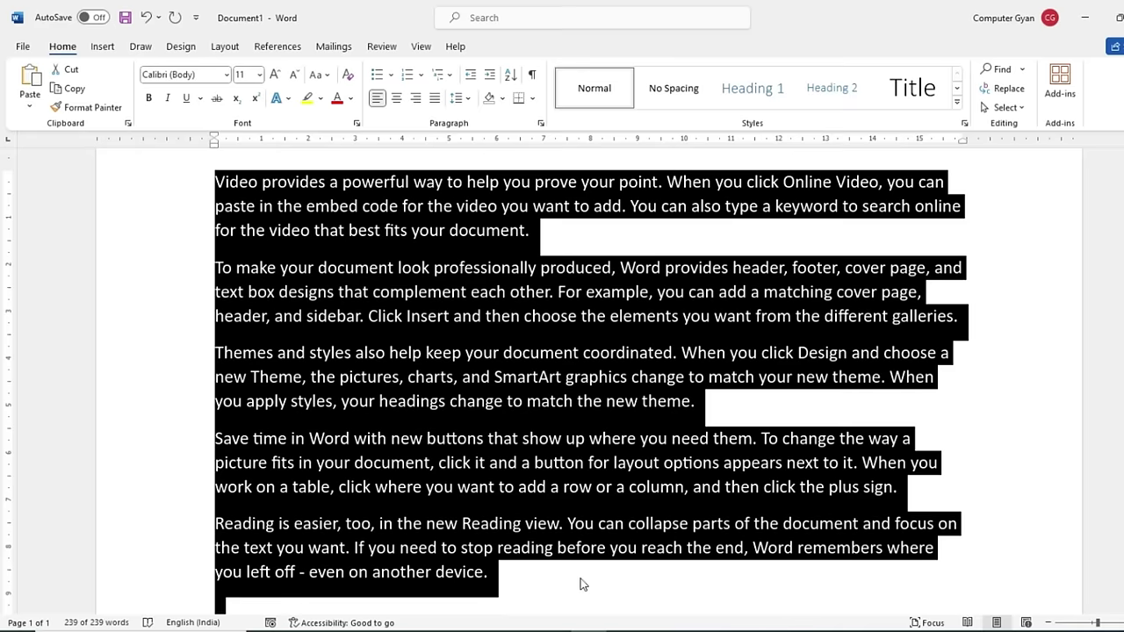
key(ctrl+f)
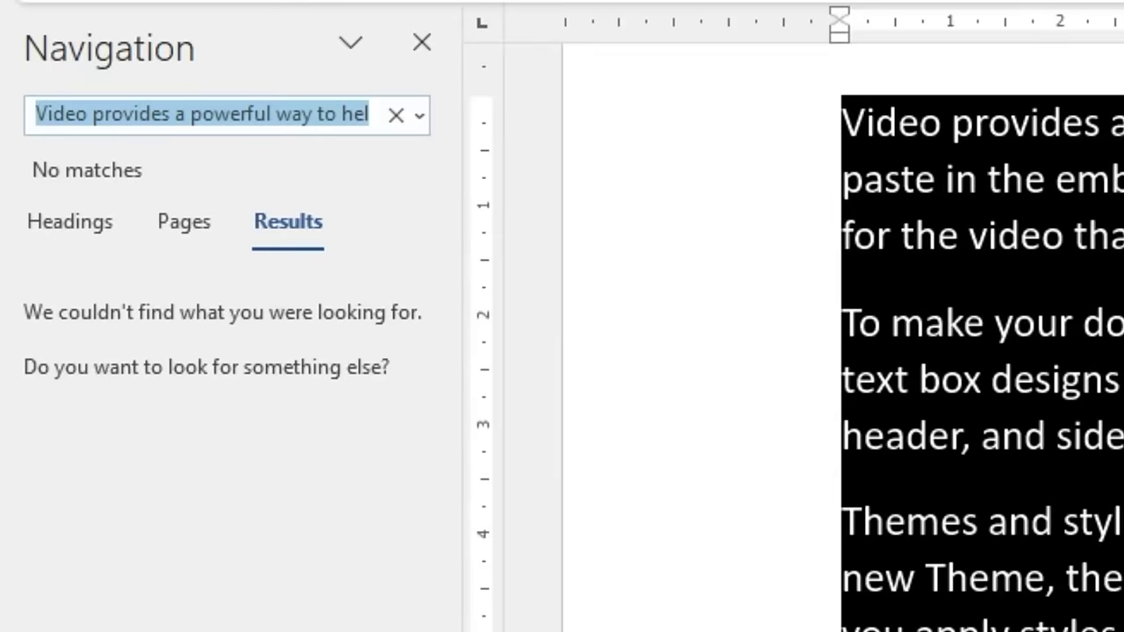
text(document)
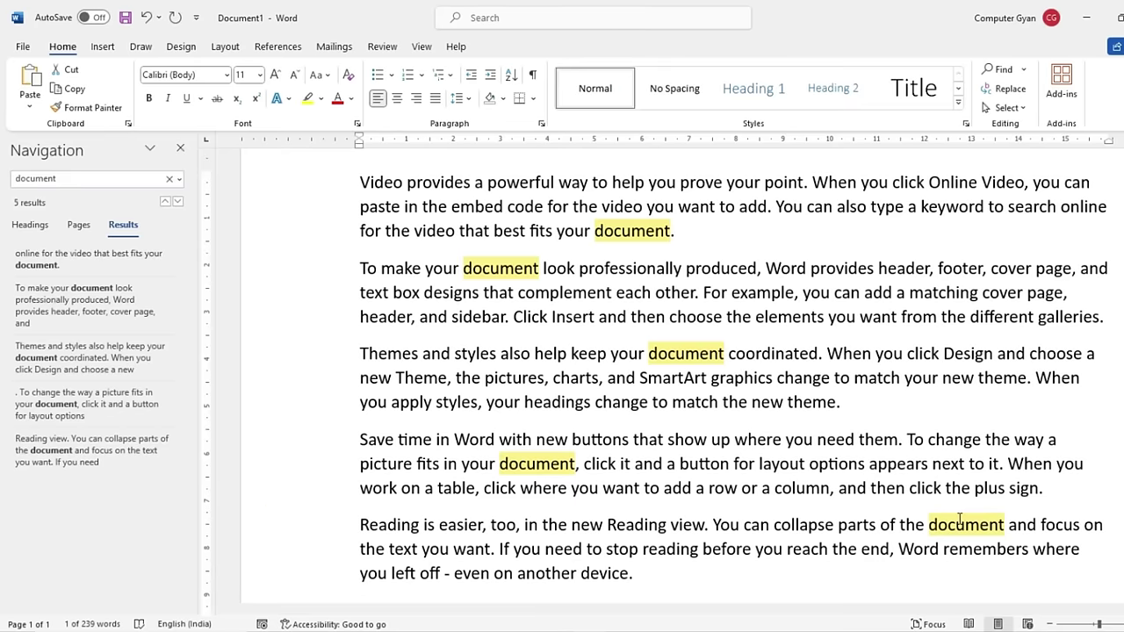
click(179, 150)
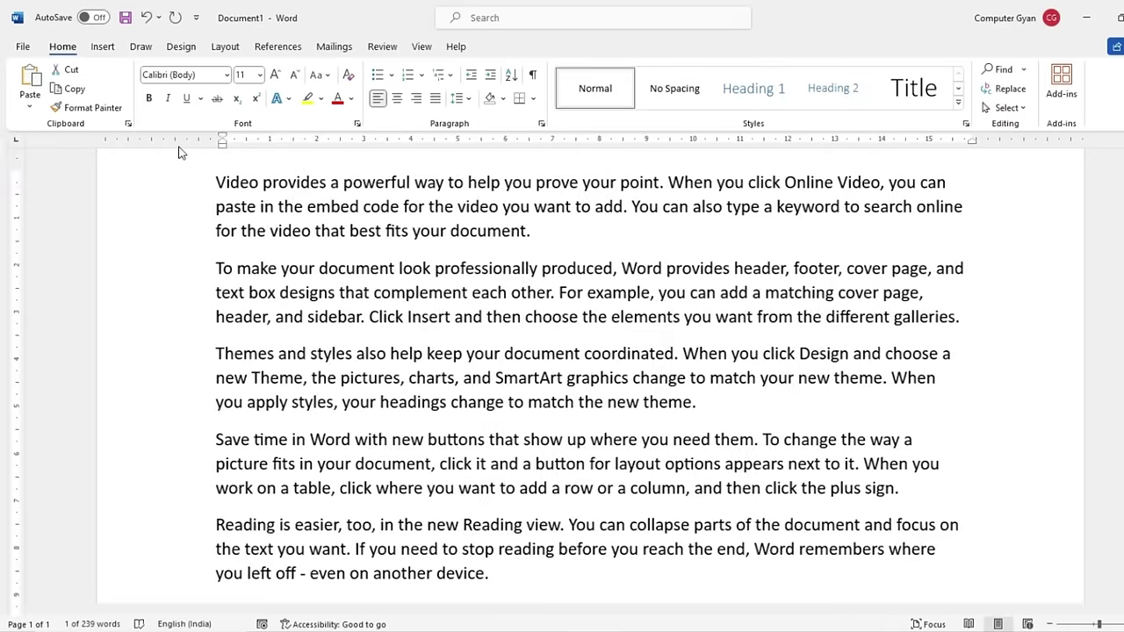
key(ctrl+a)
key(ctrl+g)
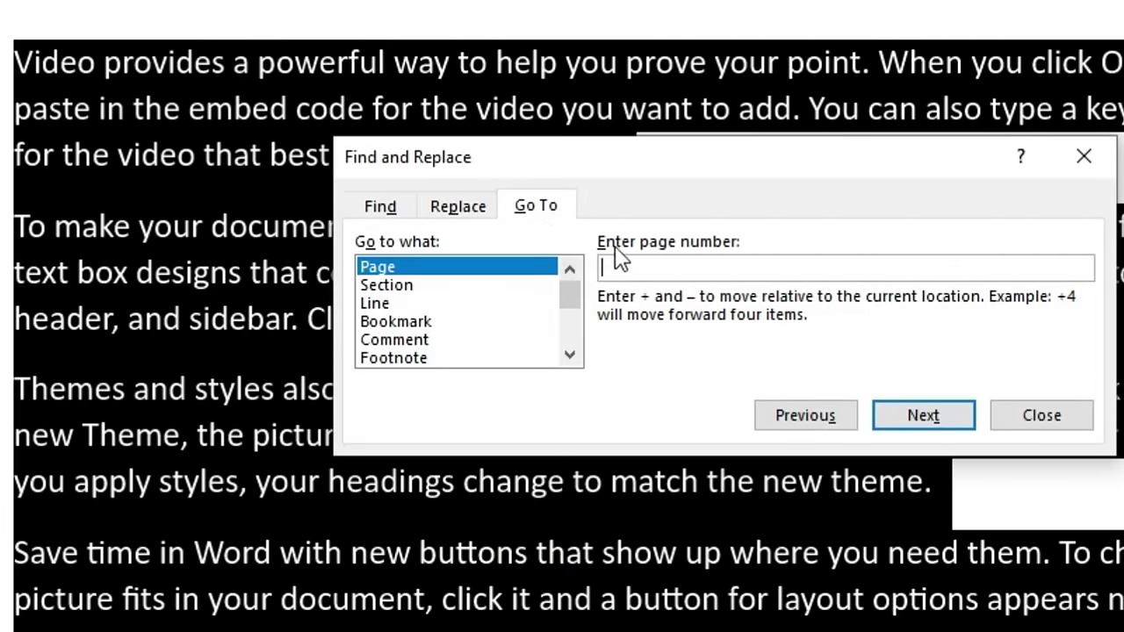
text(4)
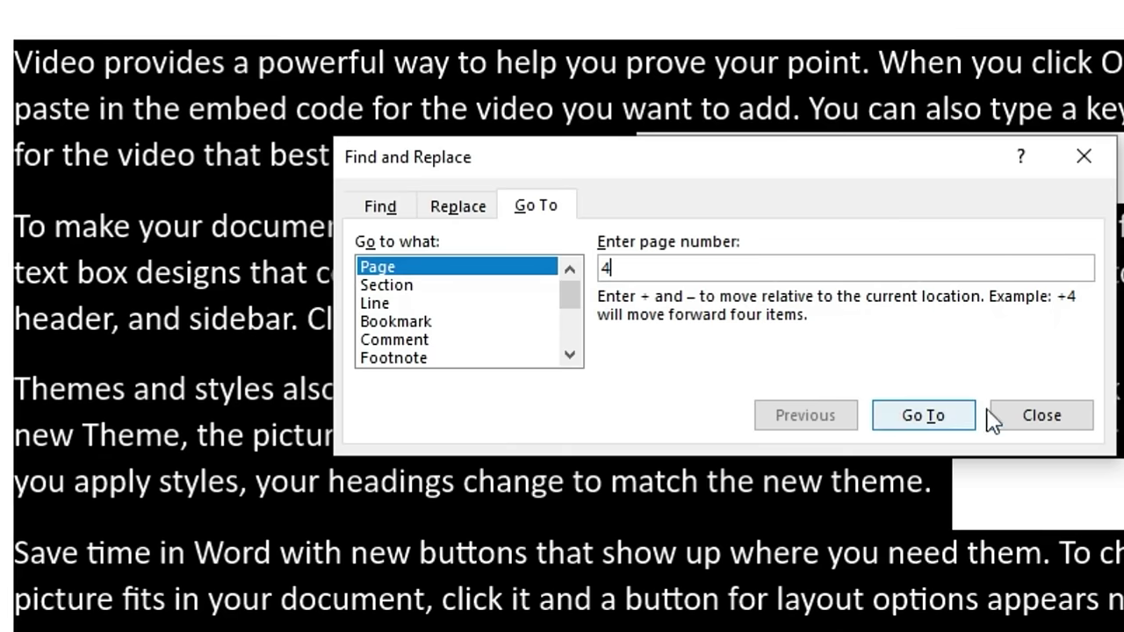
click(1085, 159)
text(=ra)
key(BackSpace)
text(rand(40,40))
key(Return)
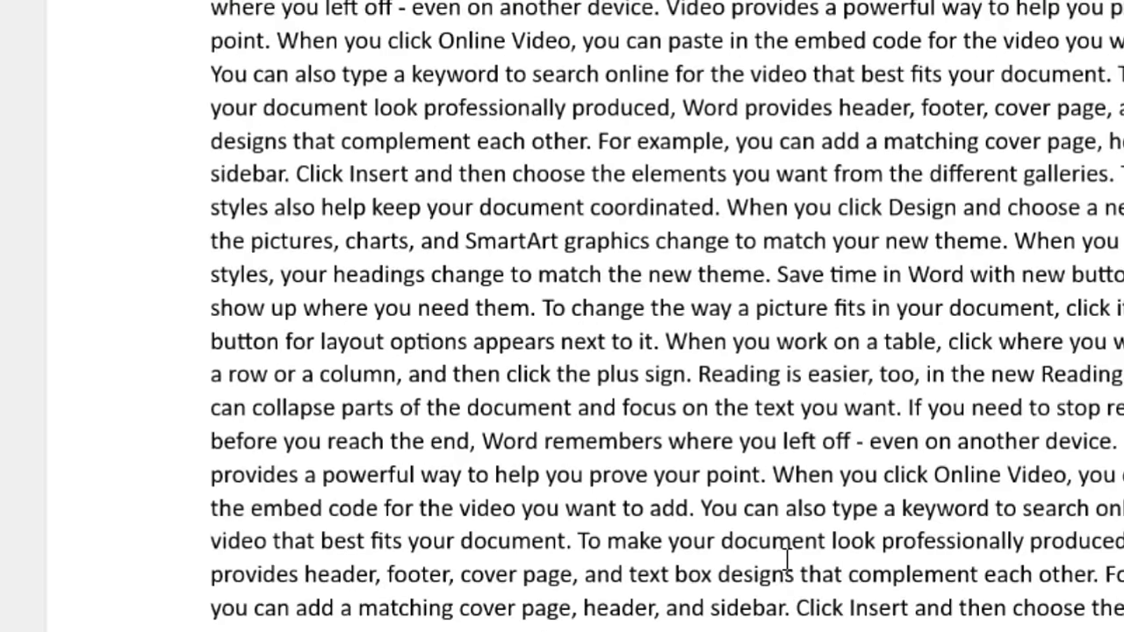
scroll(562, 316, up, 5)
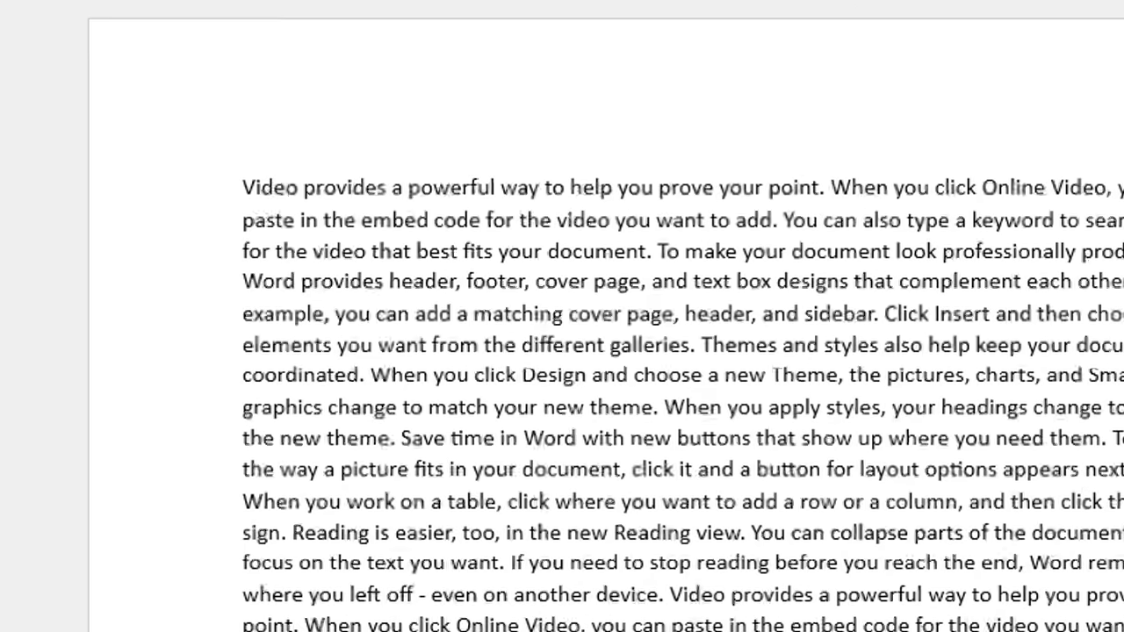
key(ctrl+g)
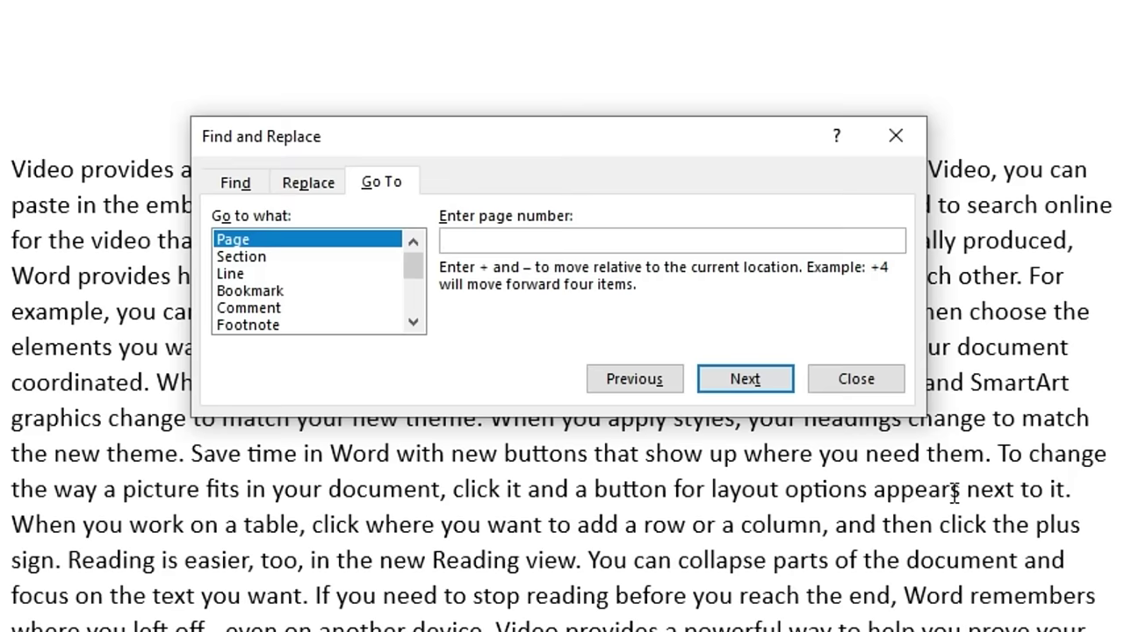
text(10)
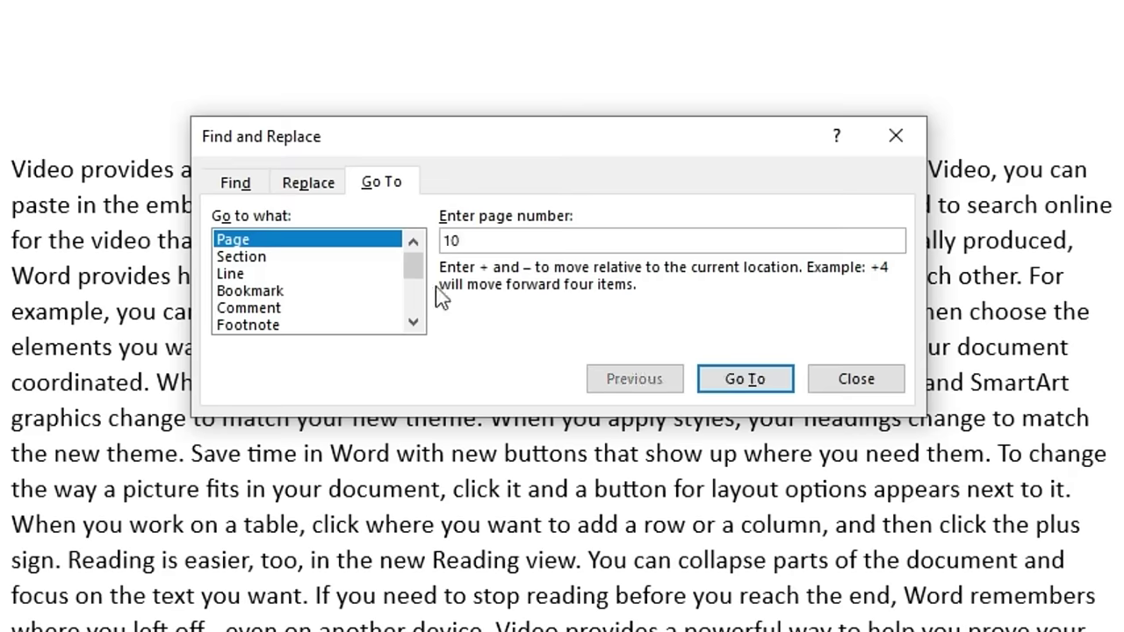
click(731, 386)
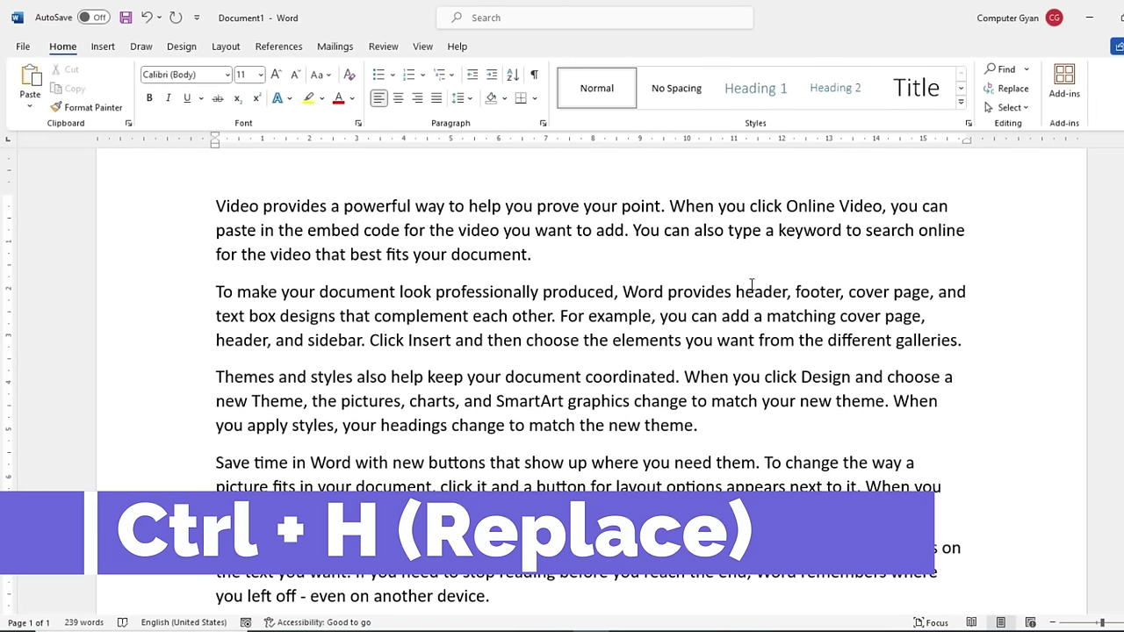
Step: Replace all occurrences of 'document' with 'Database' using Replace All
key(ctrl+f)
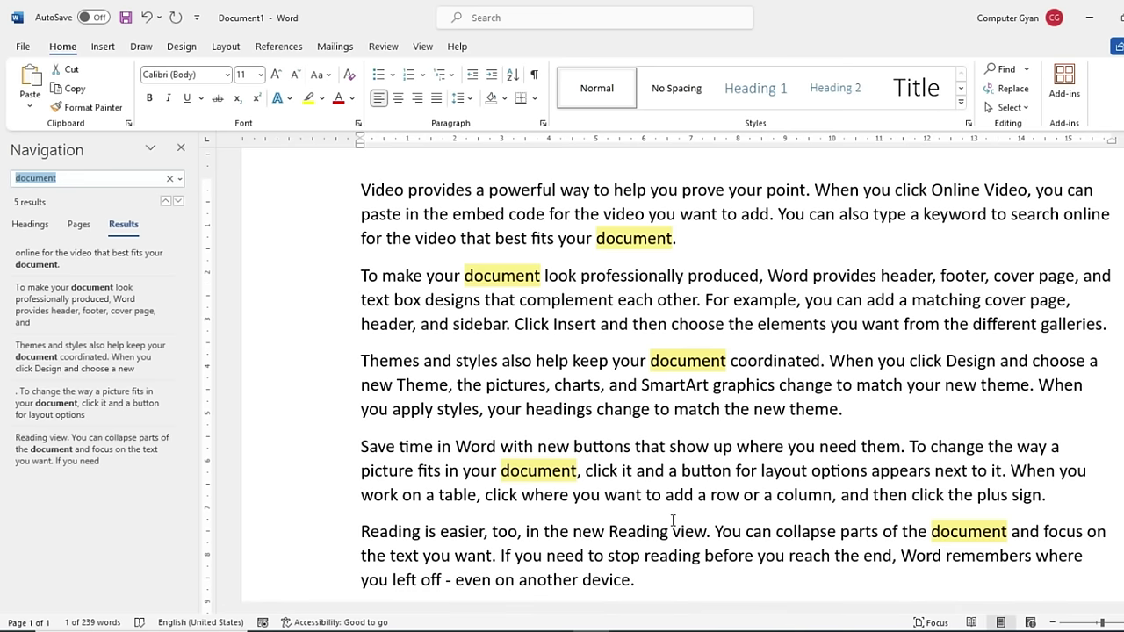
click(181, 147)
scroll(179, 187, up, 2)
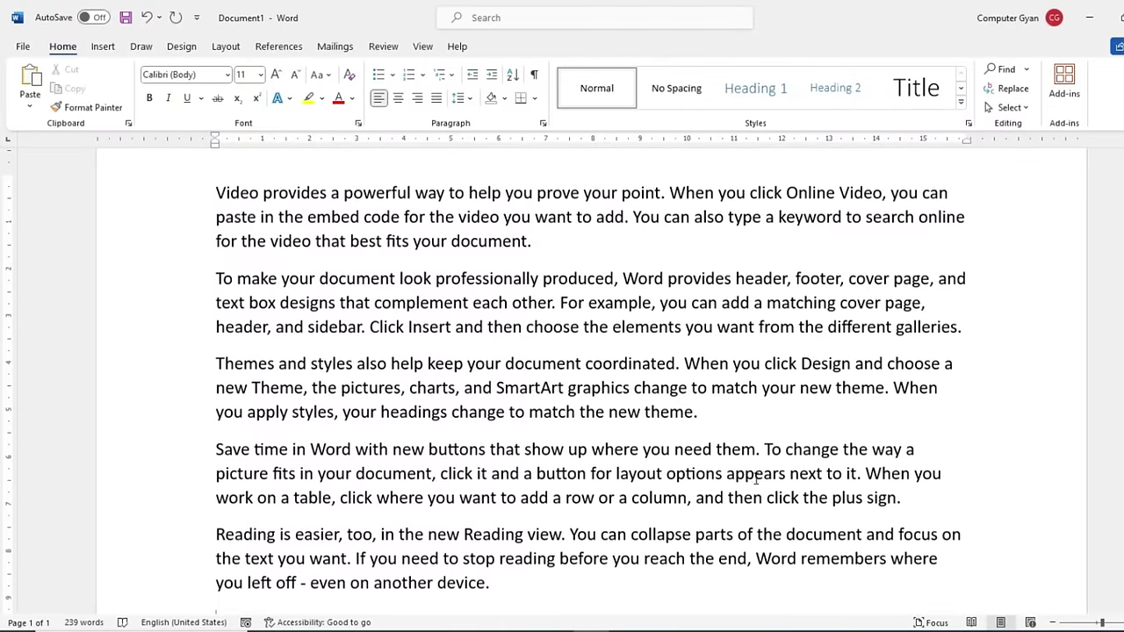
key(ctrl+h)
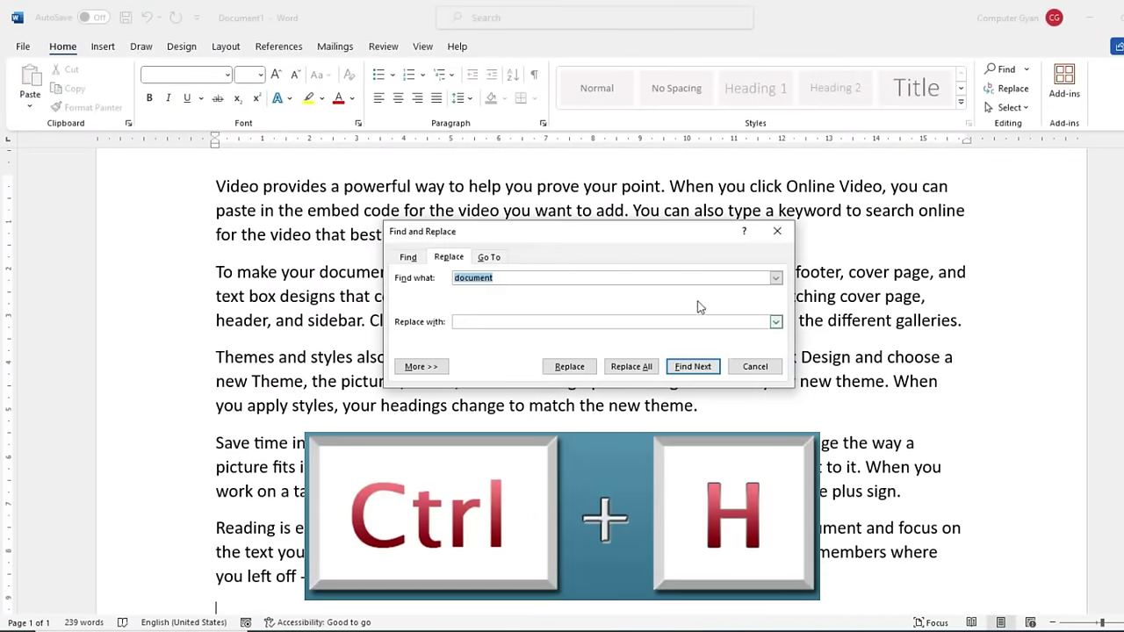
mouse_move(616, 235)
mouse_down()
mouse_move(869, 193)
mouse_move(890, 140)
mouse_up()
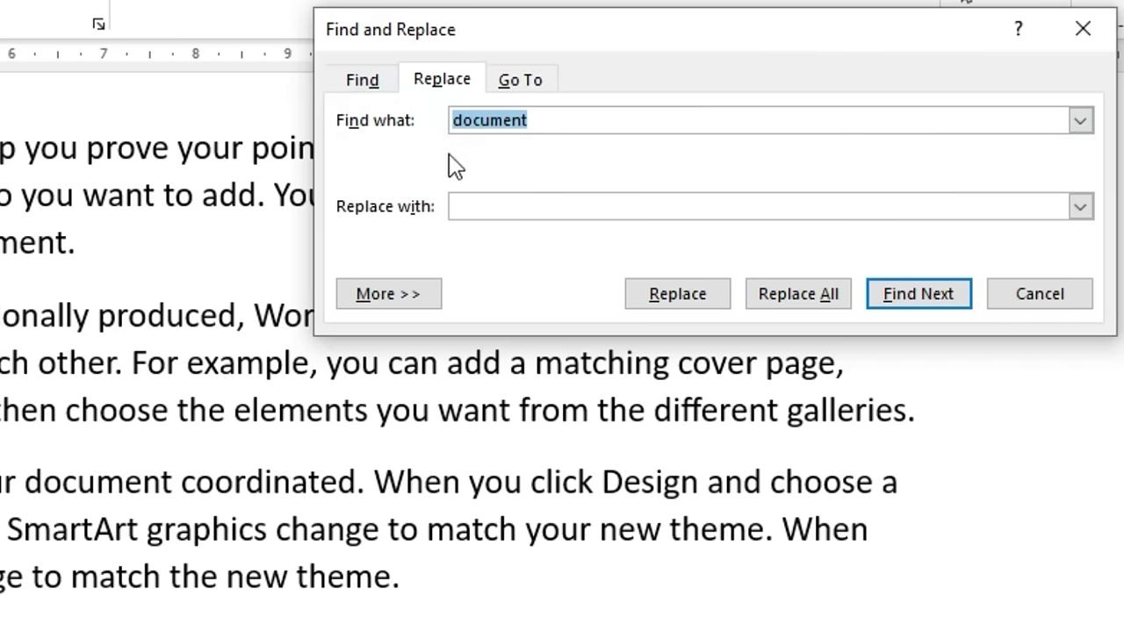
click(539, 121)
click(505, 204)
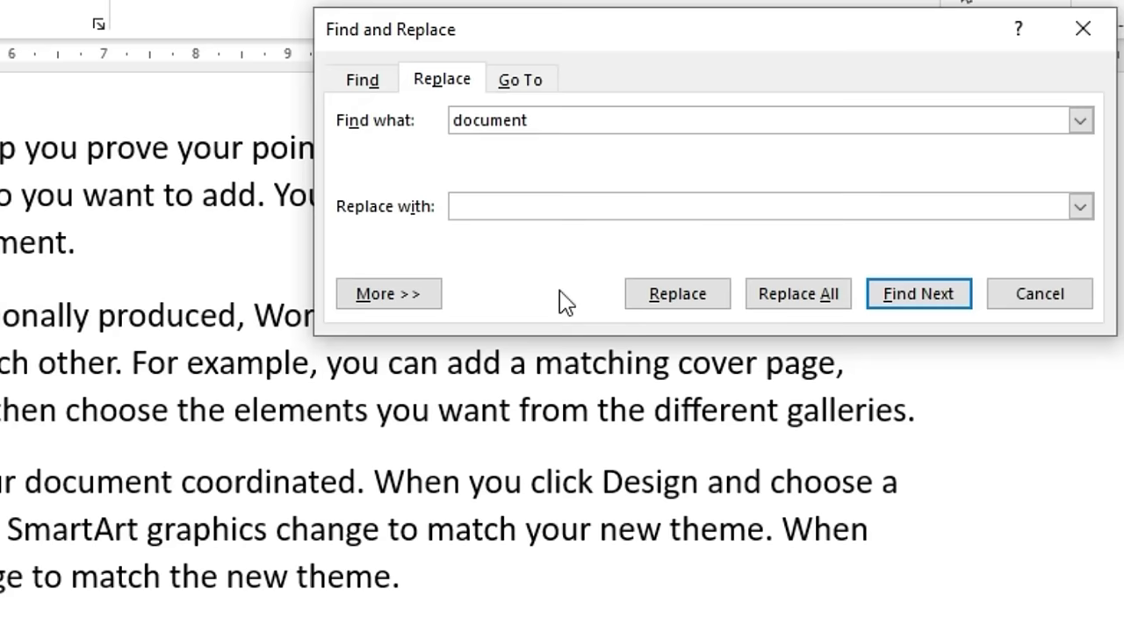
text(Database)
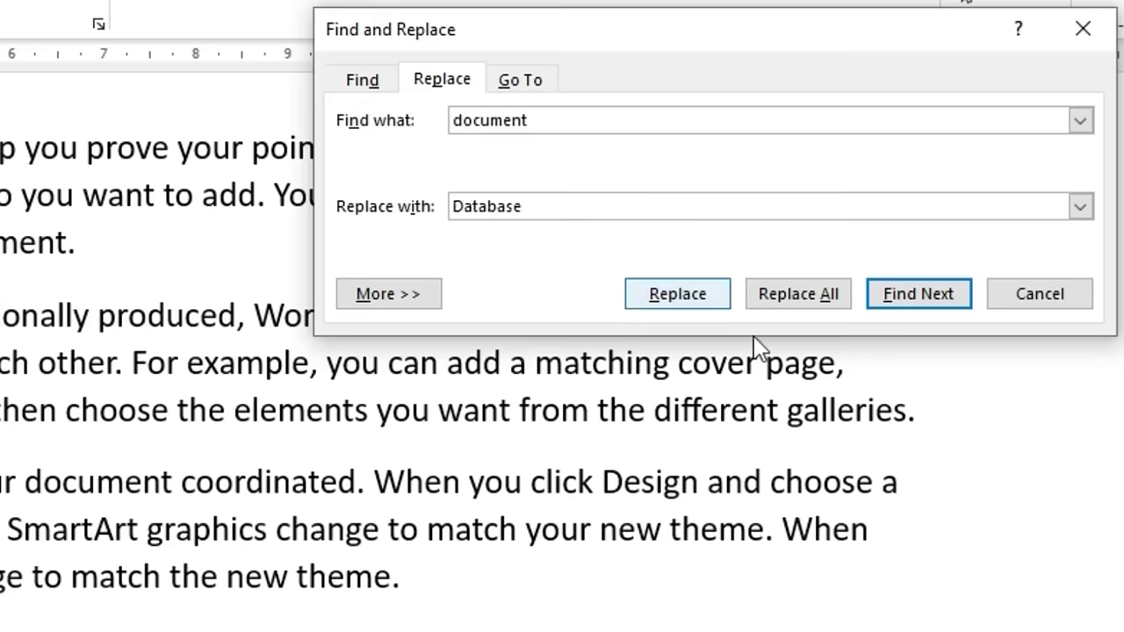
click(788, 295)
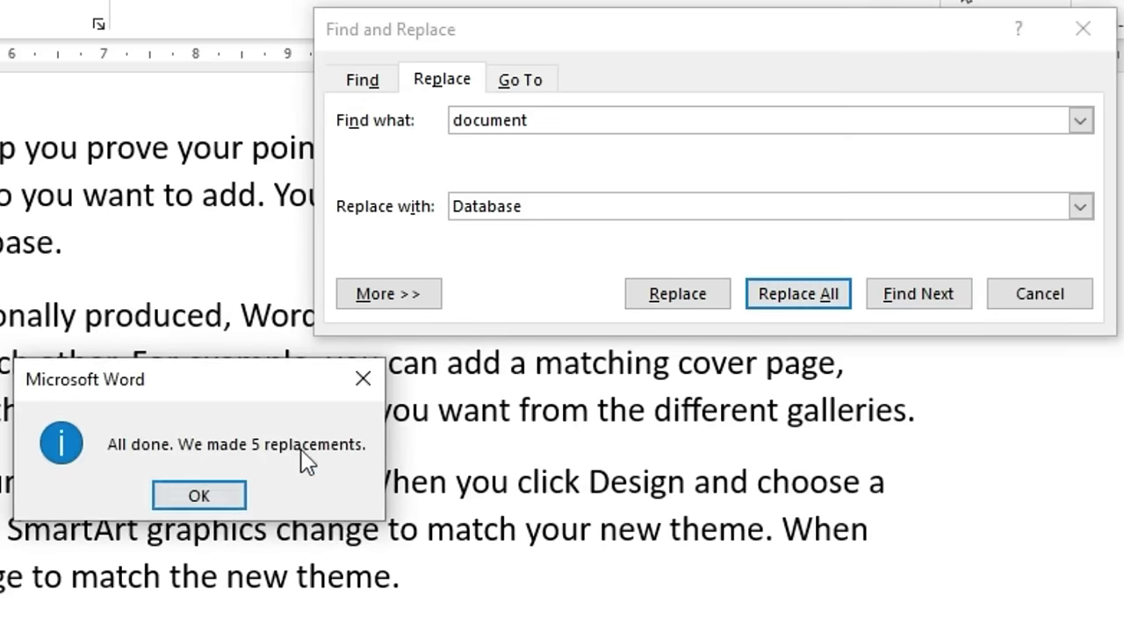
click(219, 497)
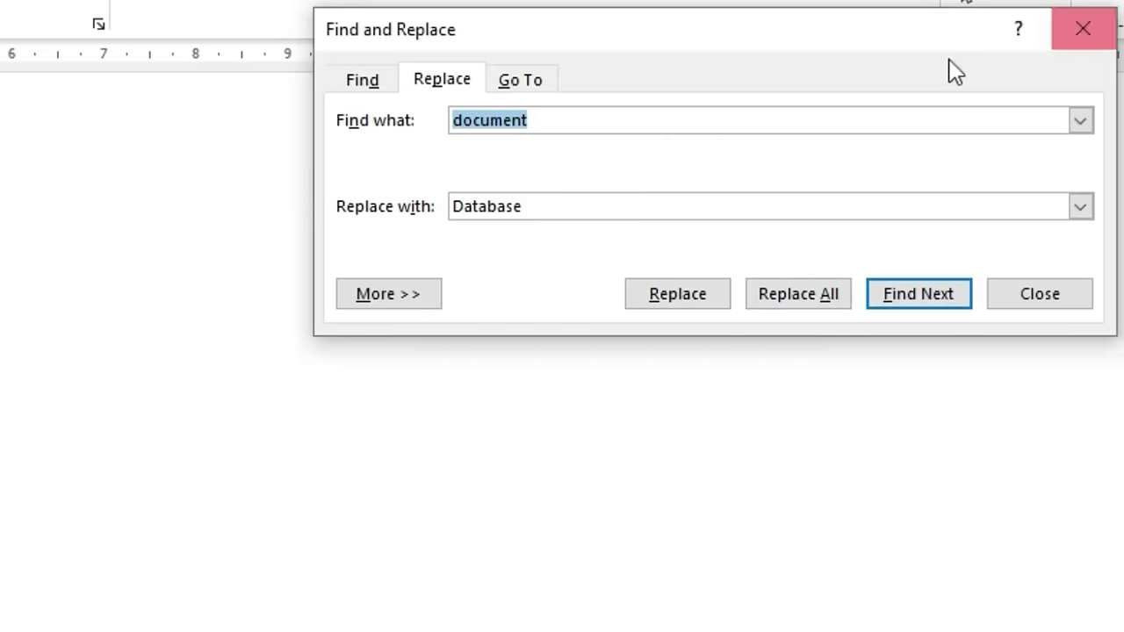
Step: Highlight every 'Database' in yellow via Reading Highlight > Highlight All
click(363, 81)
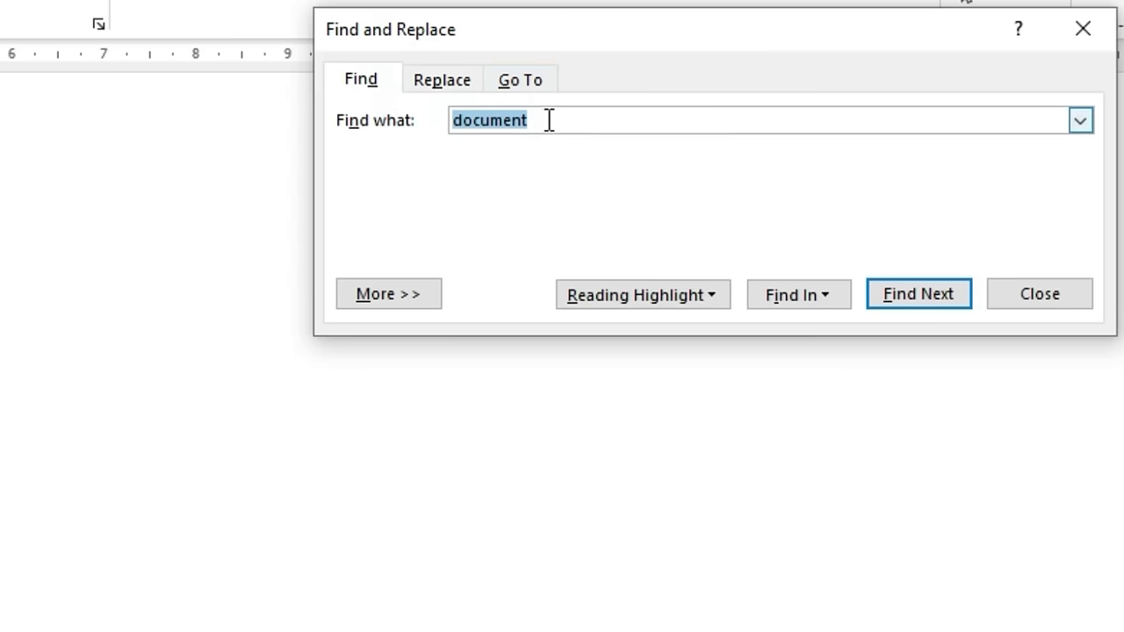
text(Database)
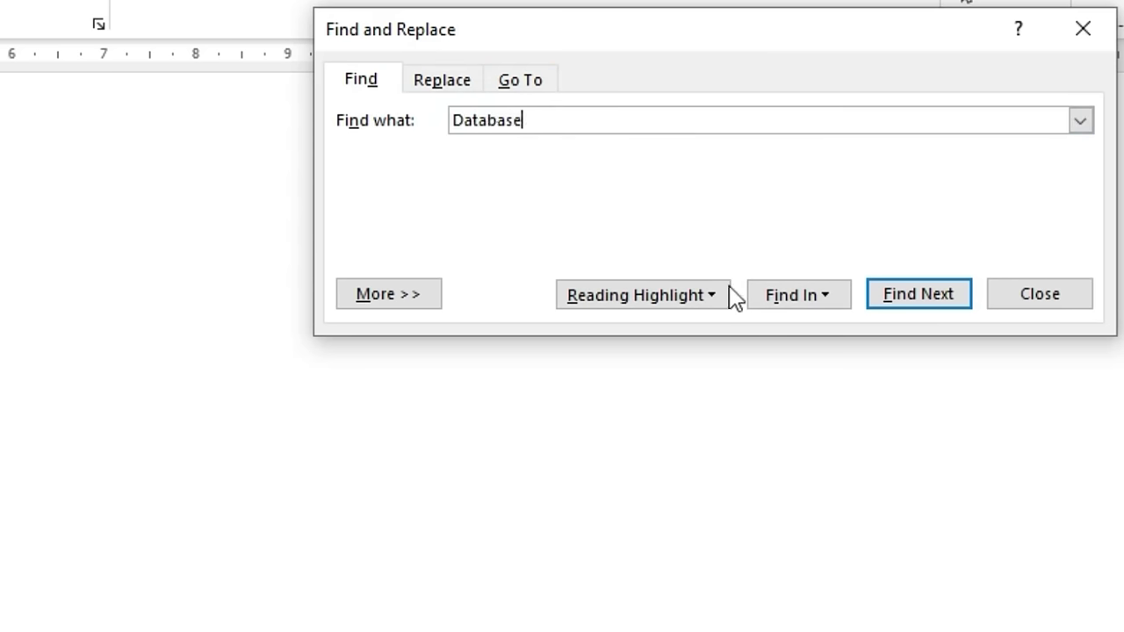
click(718, 304)
click(659, 330)
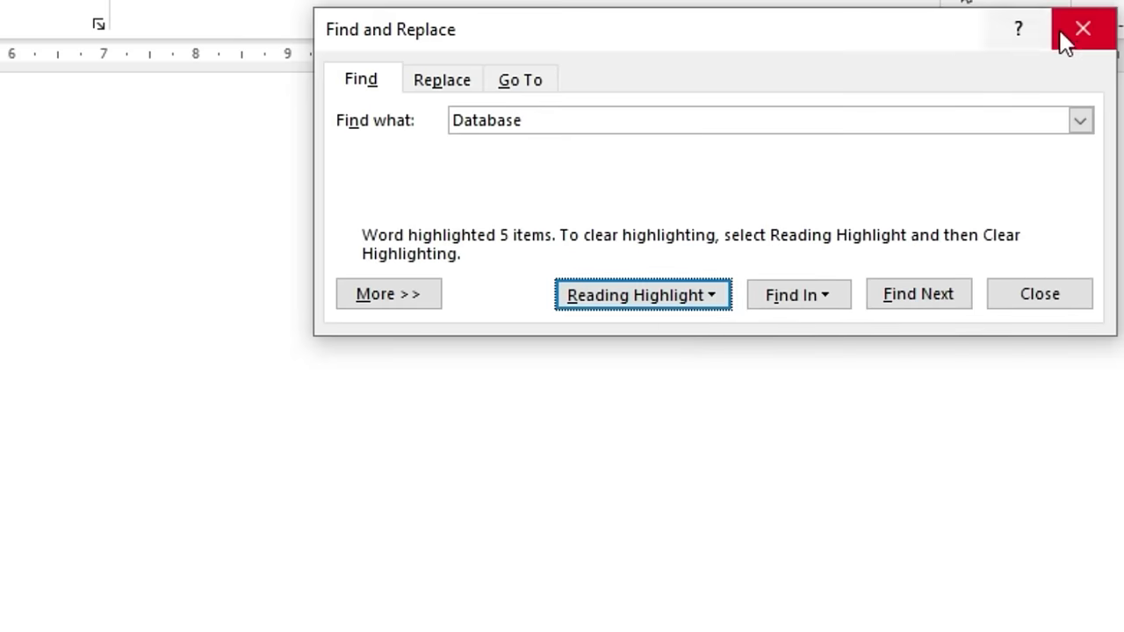
click(1082, 30)
scroll(778, 309, up, 3)
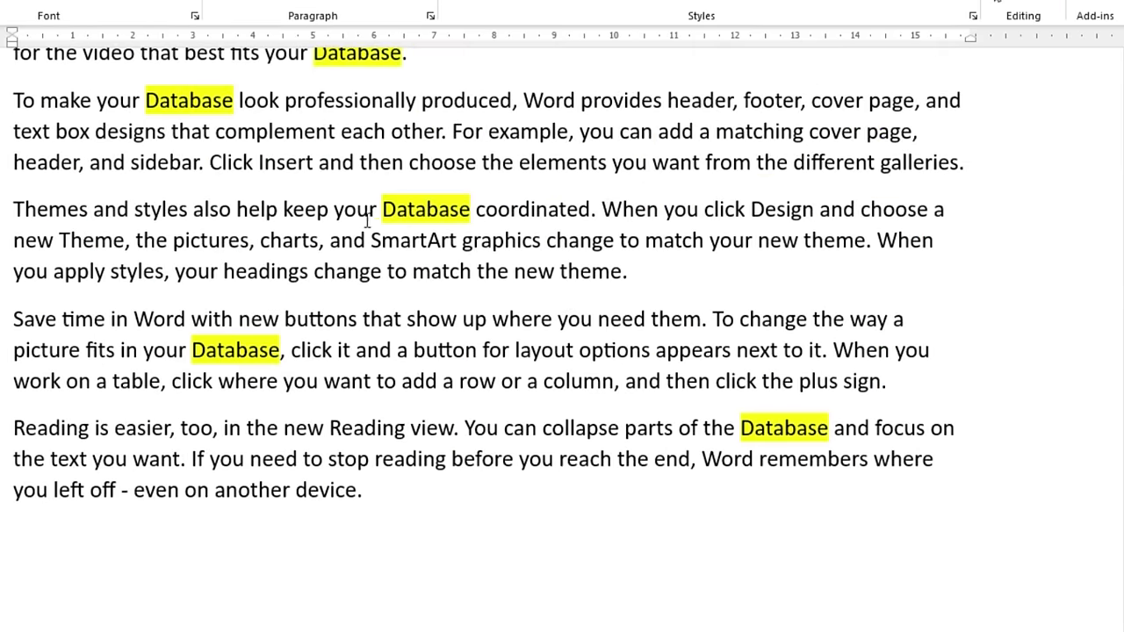
Step: Italicize the first paragraph's opening text through 'Online' with Ctrl+I
scroll(346, 283, up, 1)
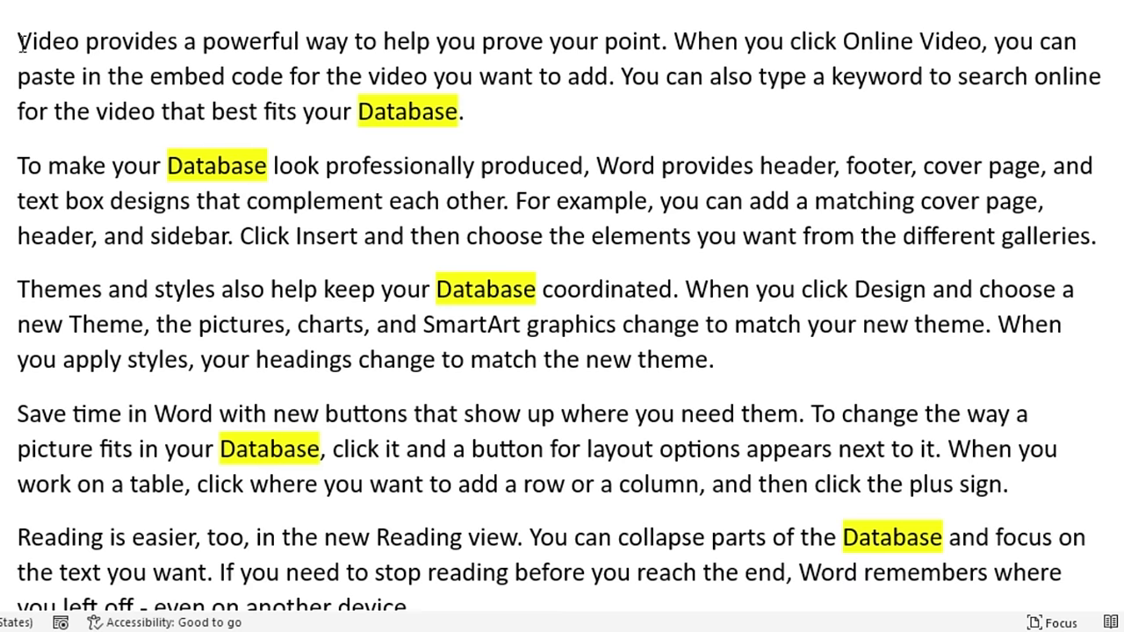
drag(18, 41, 919, 41)
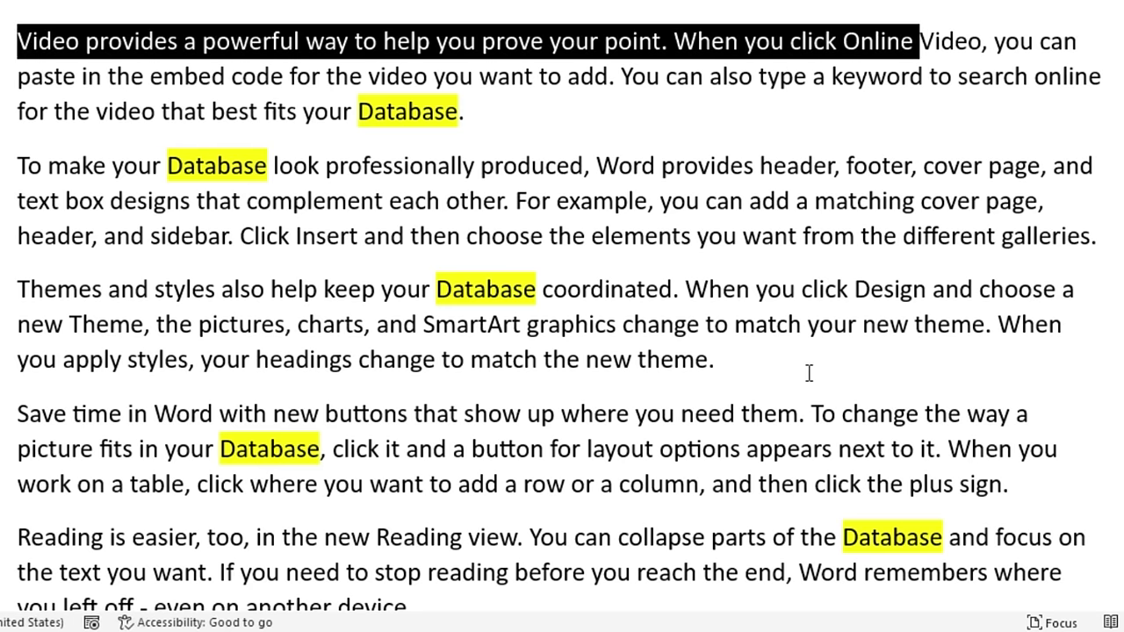
key(ctrl+i)
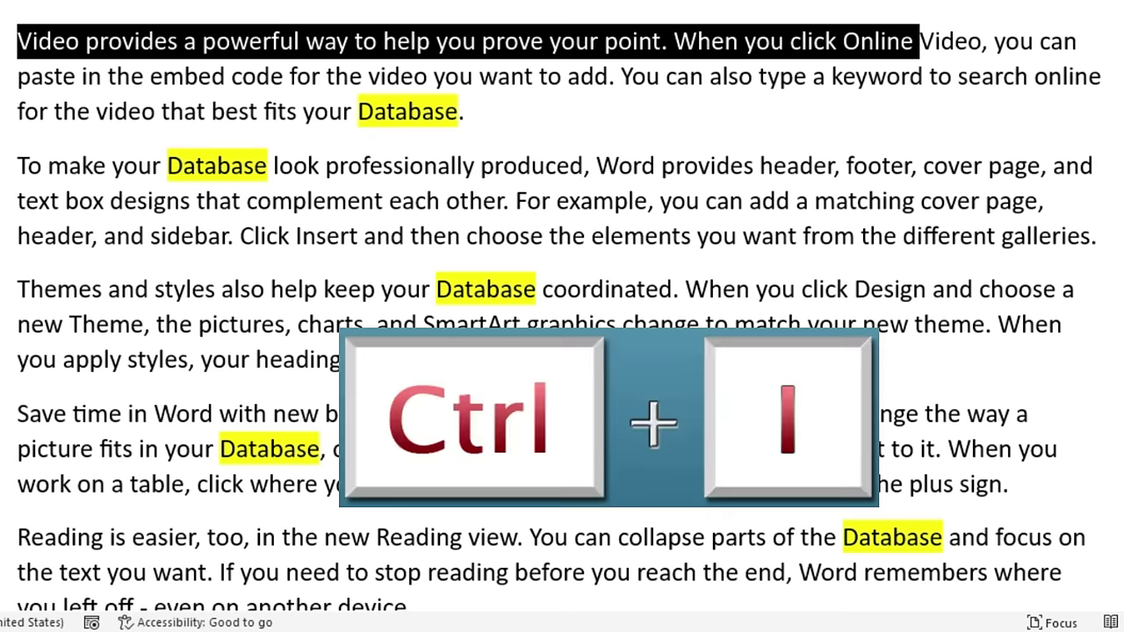
click(863, 242)
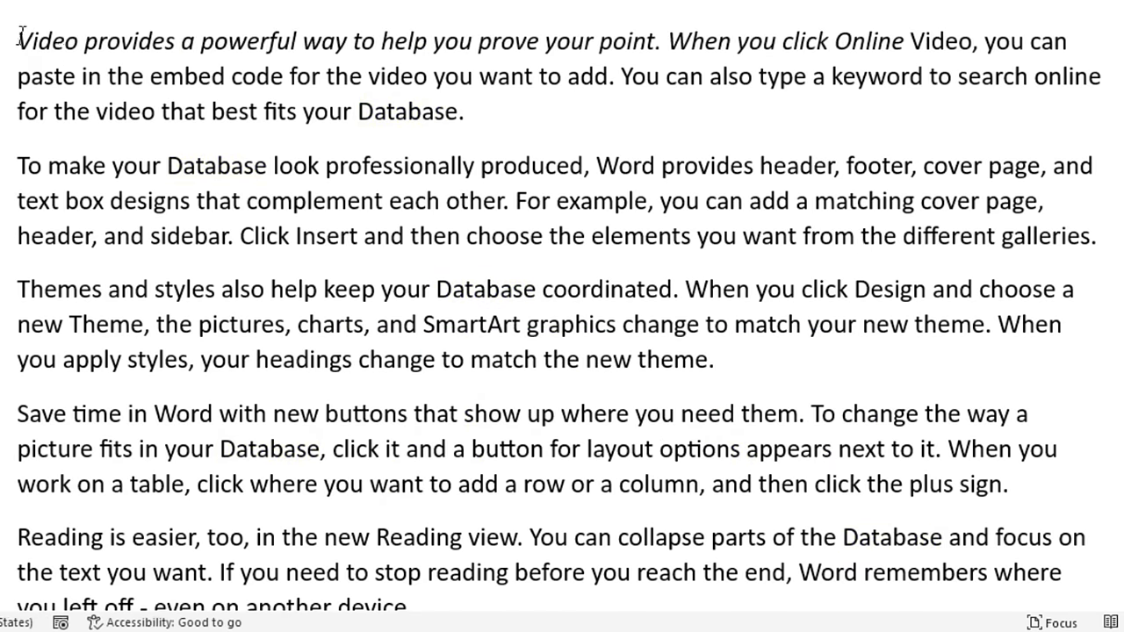
Step: Select all five paragraphs of the document
drag(18, 40, 738, 42)
scroll(597, 296, up, 4)
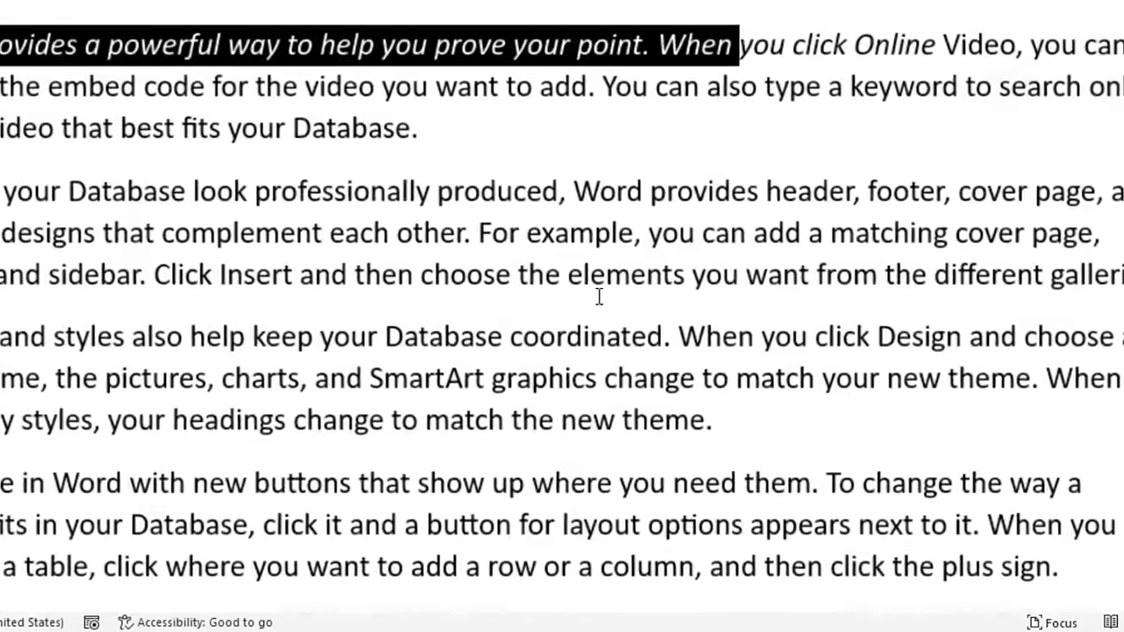
click(510, 188)
drag(623, 48, 564, 48)
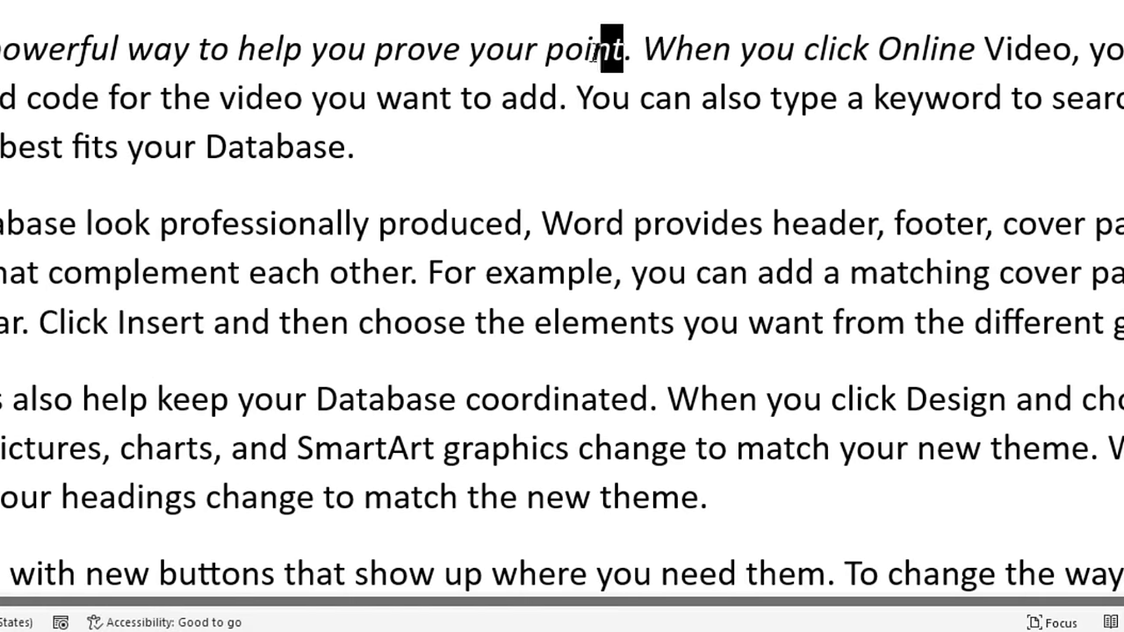
scroll(501, 271, down, 3)
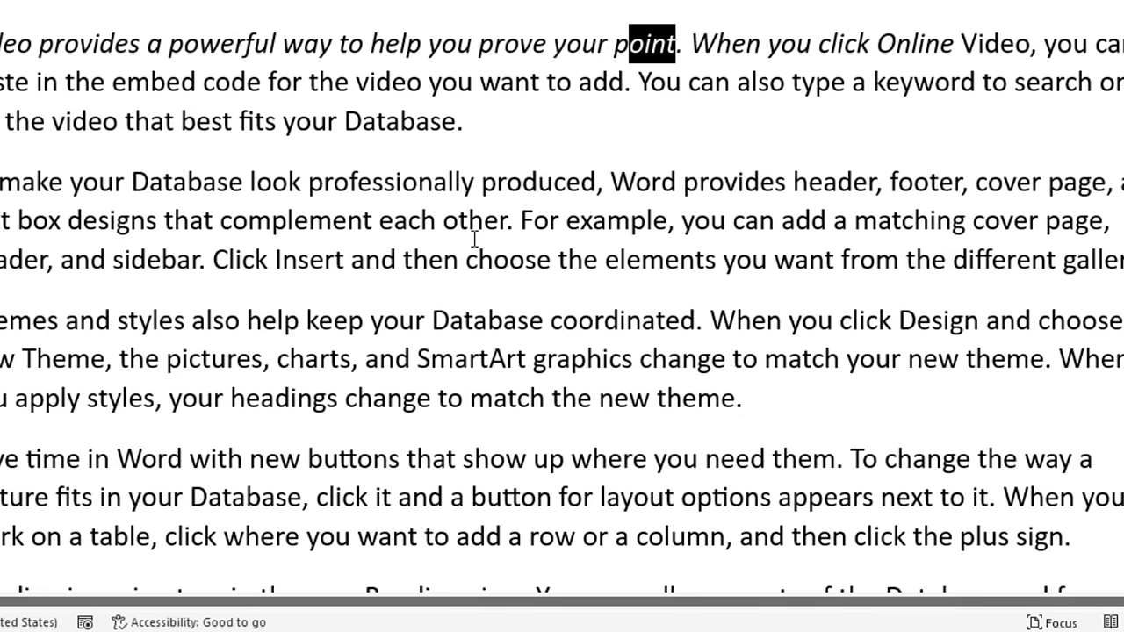
scroll(466, 254, down, 2)
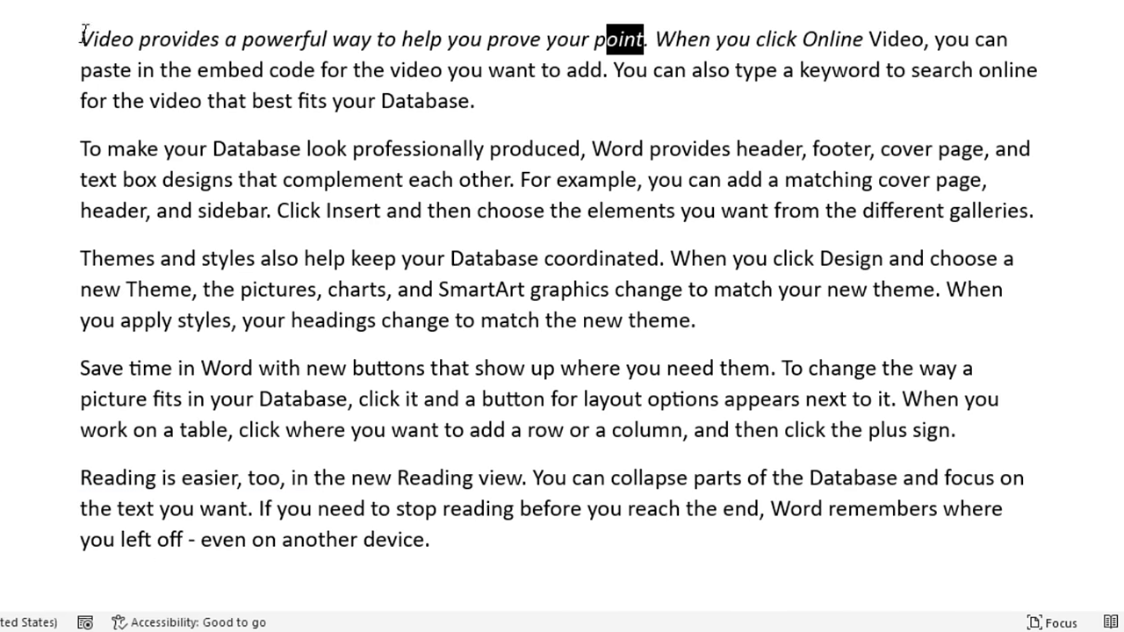
drag(80, 39, 442, 579)
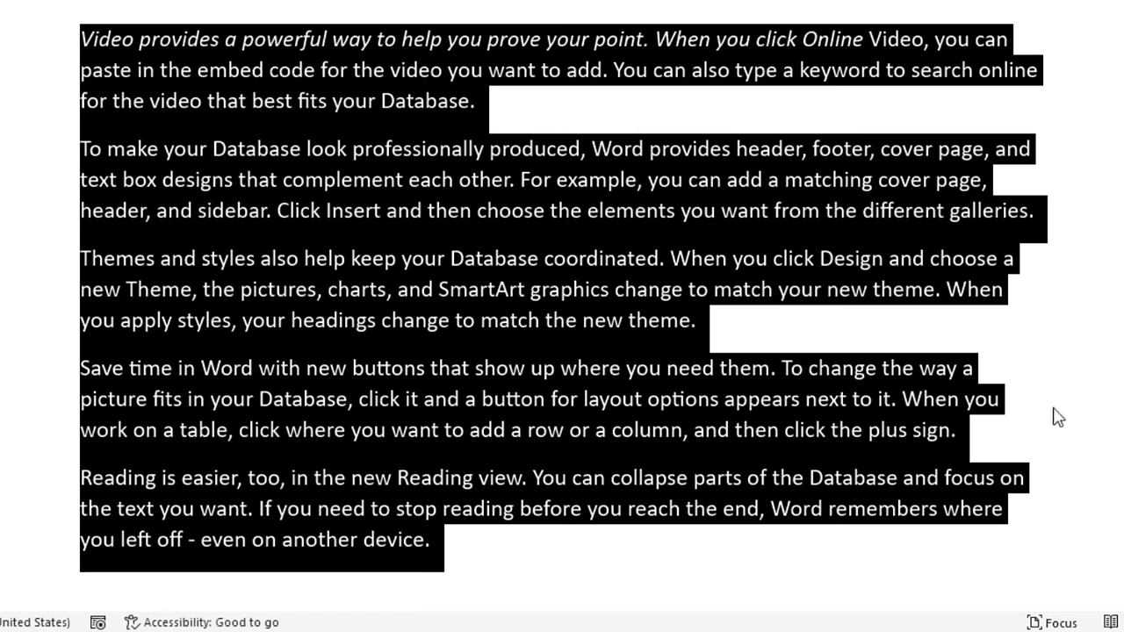
Step: Justify the selected paragraphs, switch briefly to left alignment, then justify them again
key(ctrl+j)
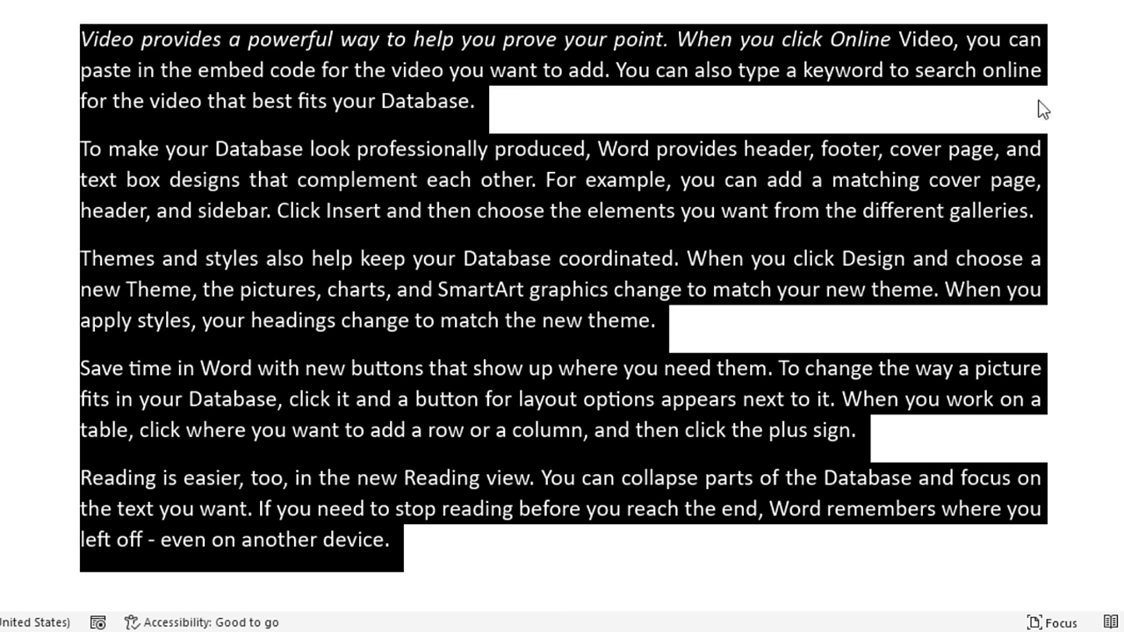
key(ctrl+l)
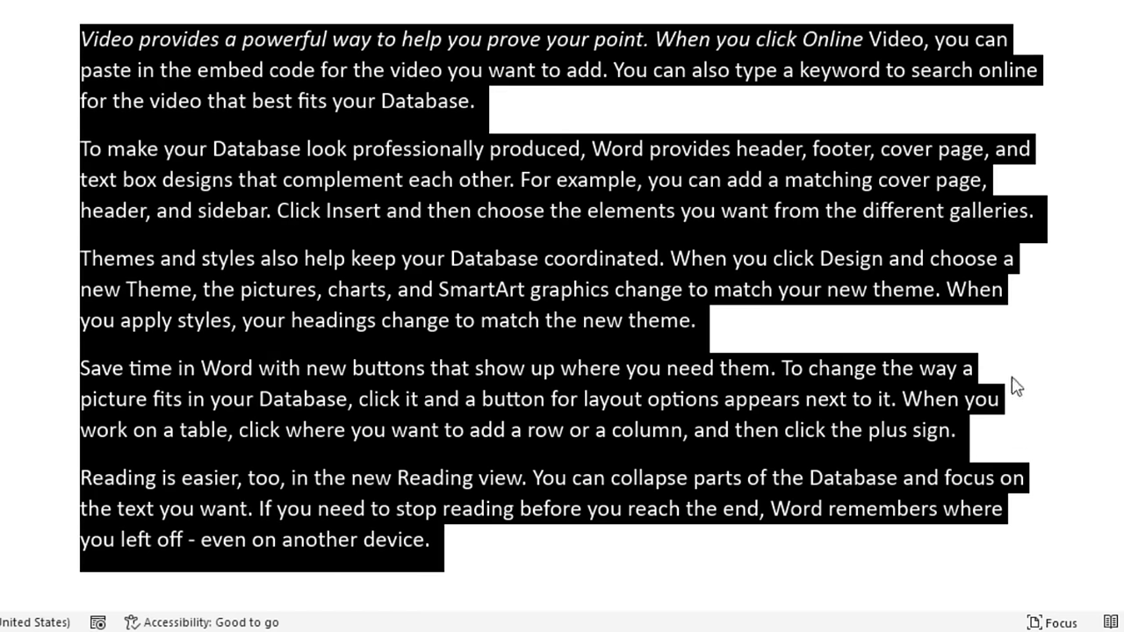
key(ctrl+j)
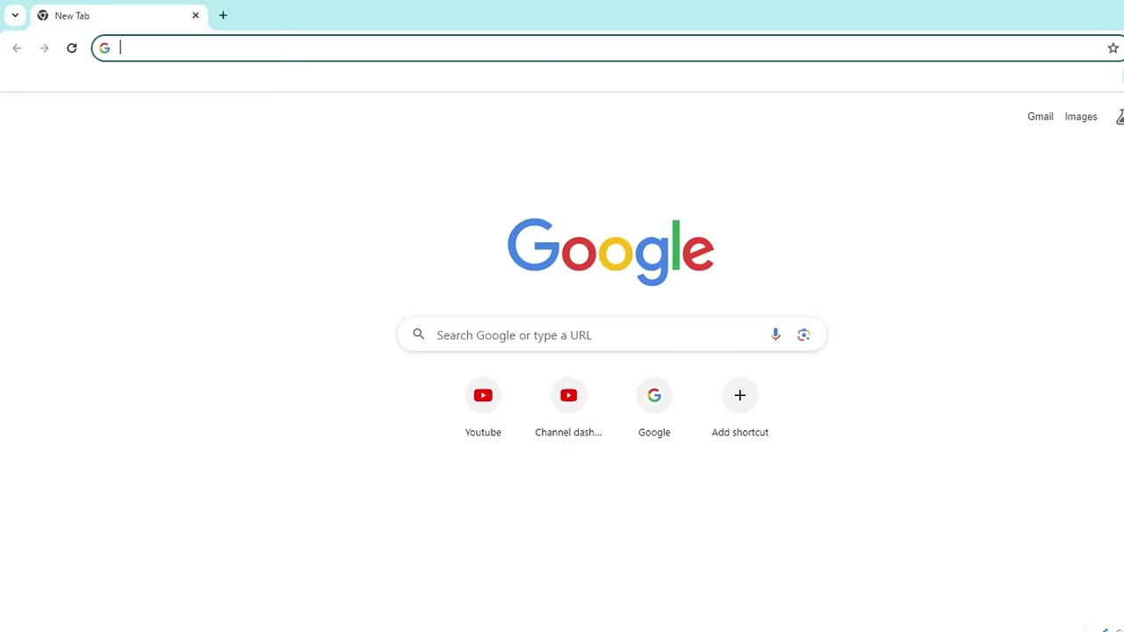
key(ctrl+j)
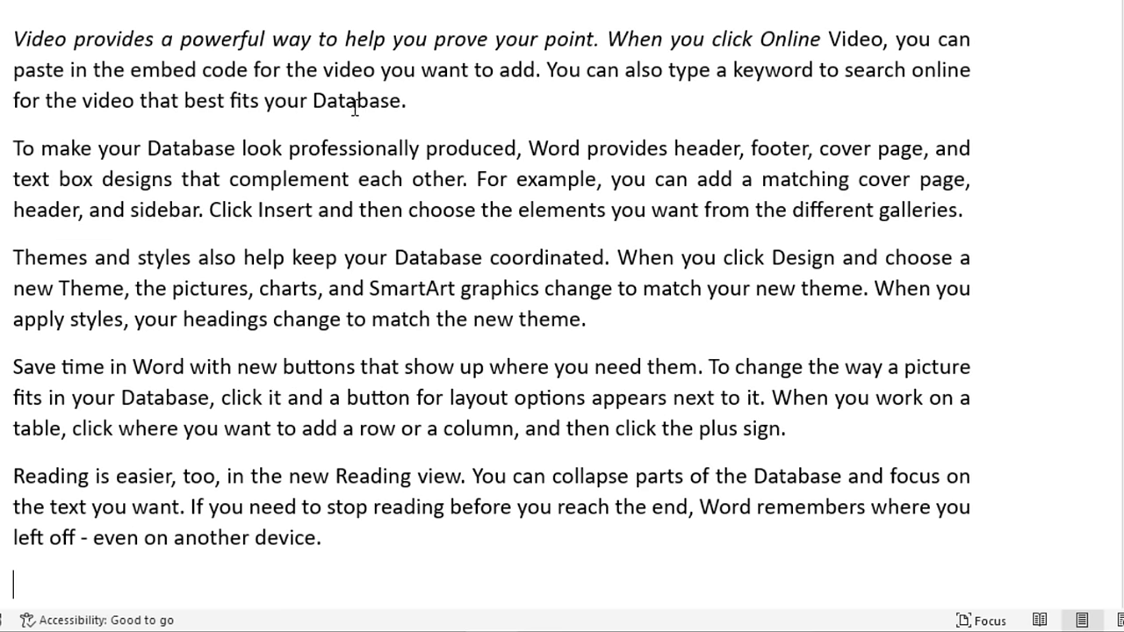
Step: Select 'Database' ending the first paragraph and bring up Insert Hyperlink with Ctrl+K
drag(314, 100, 401, 100)
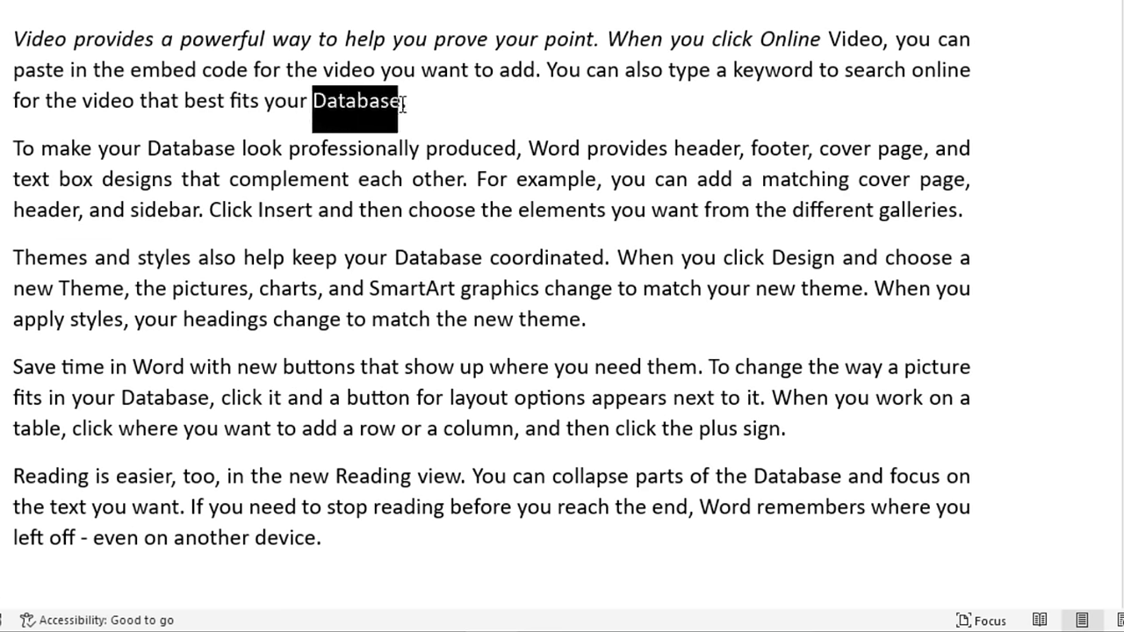
key(ctrl+k)
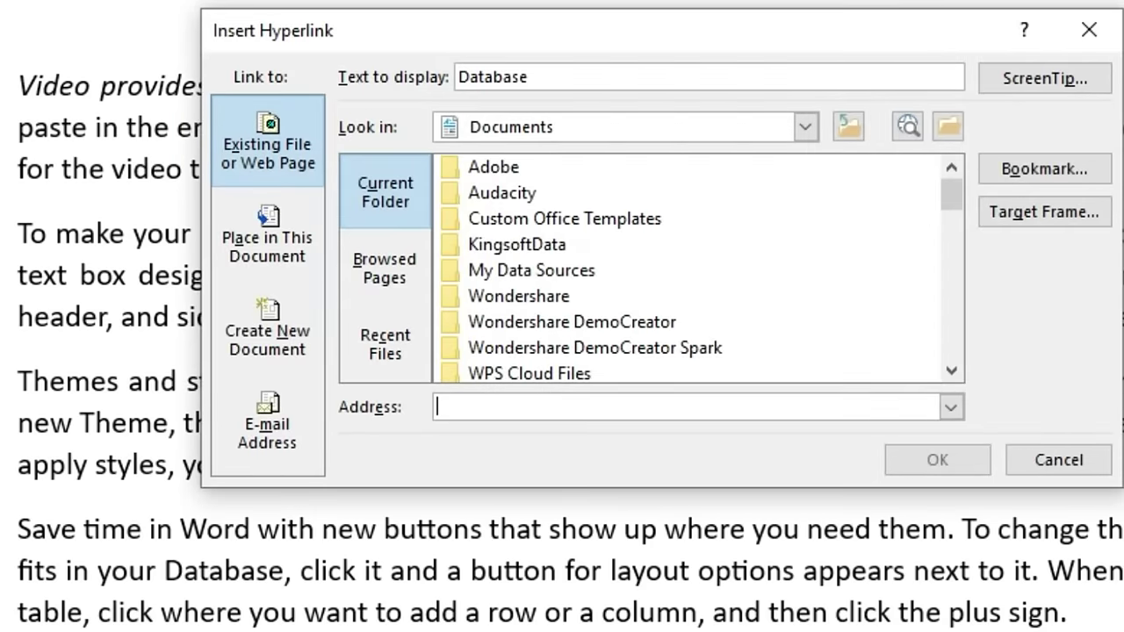
Step: Link the word 'Database' to the file Appointment letter Format.docx
click(318, 327)
click(289, 256)
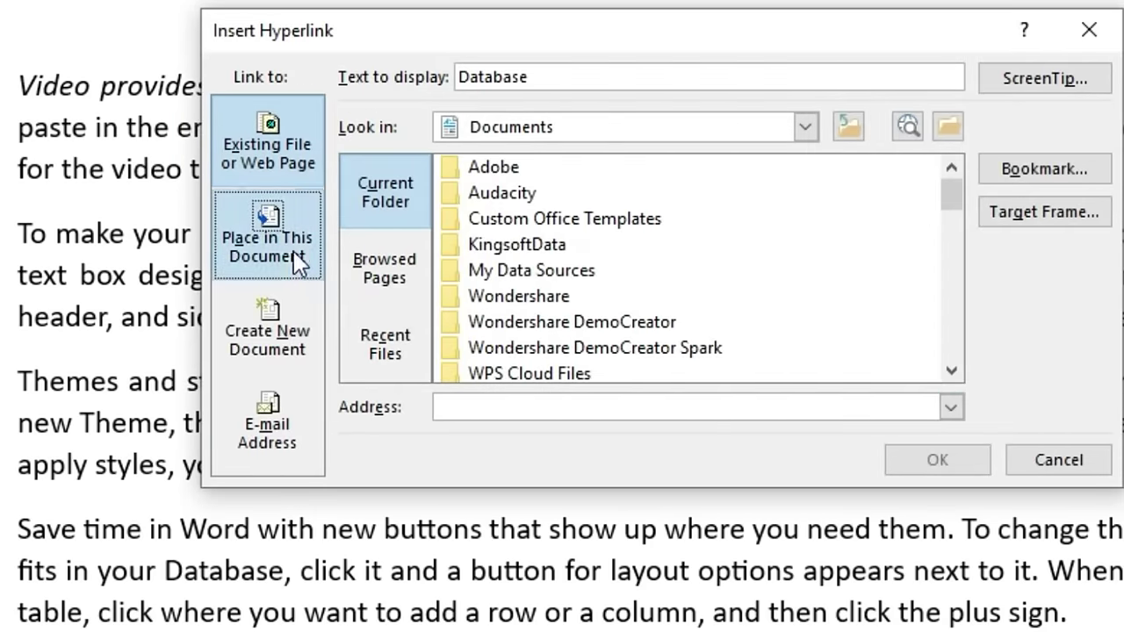
click(298, 154)
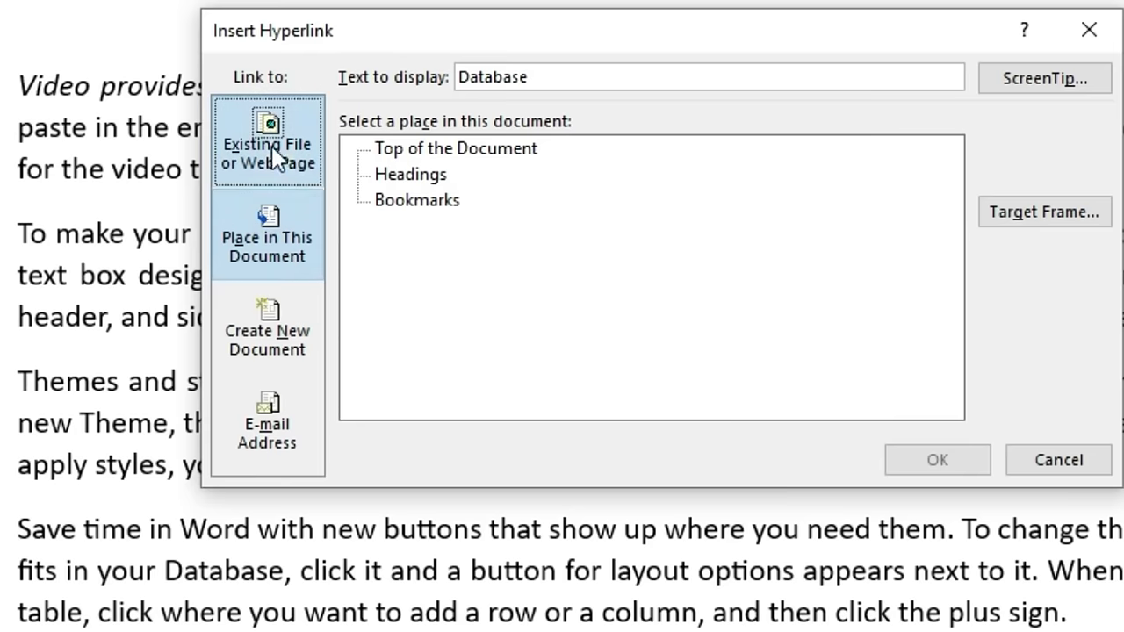
scroll(569, 286, down, 2)
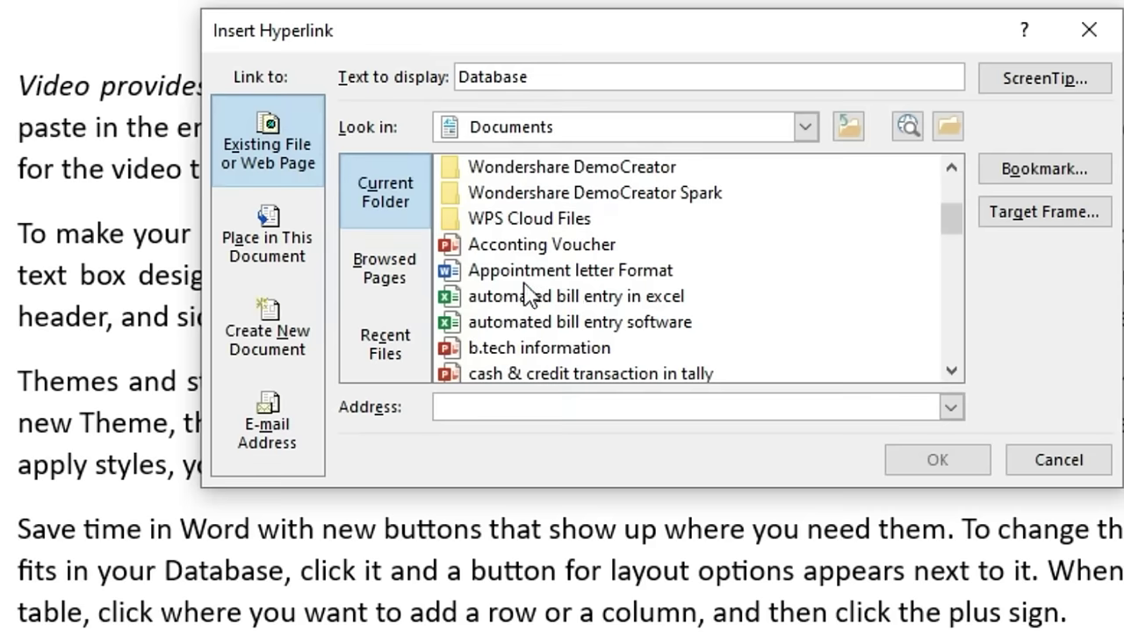
click(497, 275)
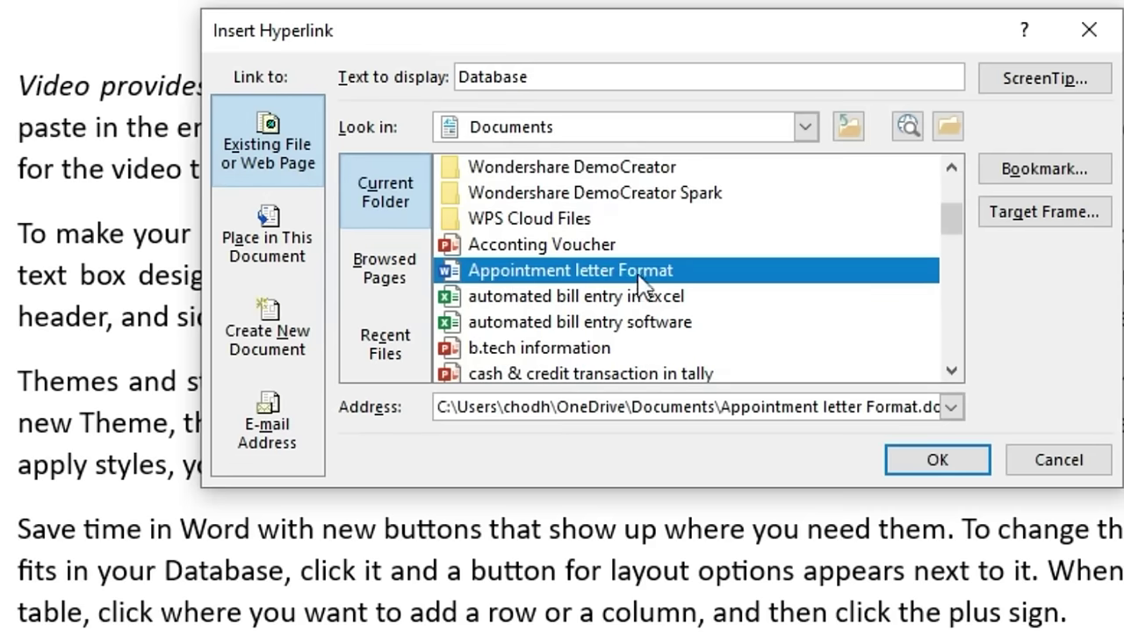
click(911, 485)
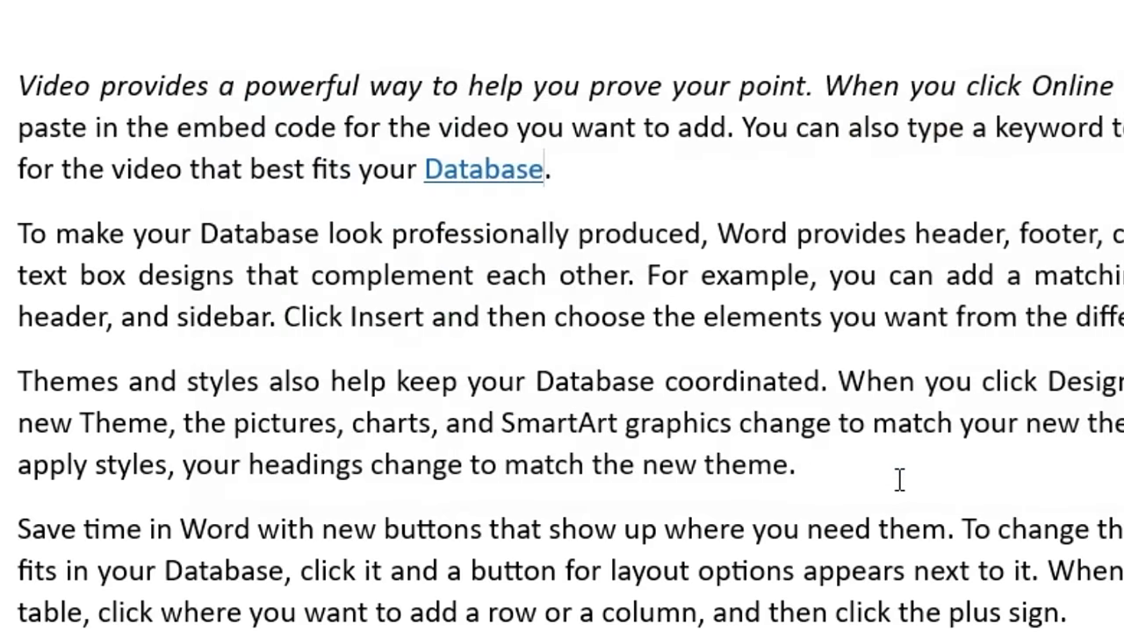
Step: Follow the Database hyperlink, accepting the Word security notice
mouse_move(453, 207)
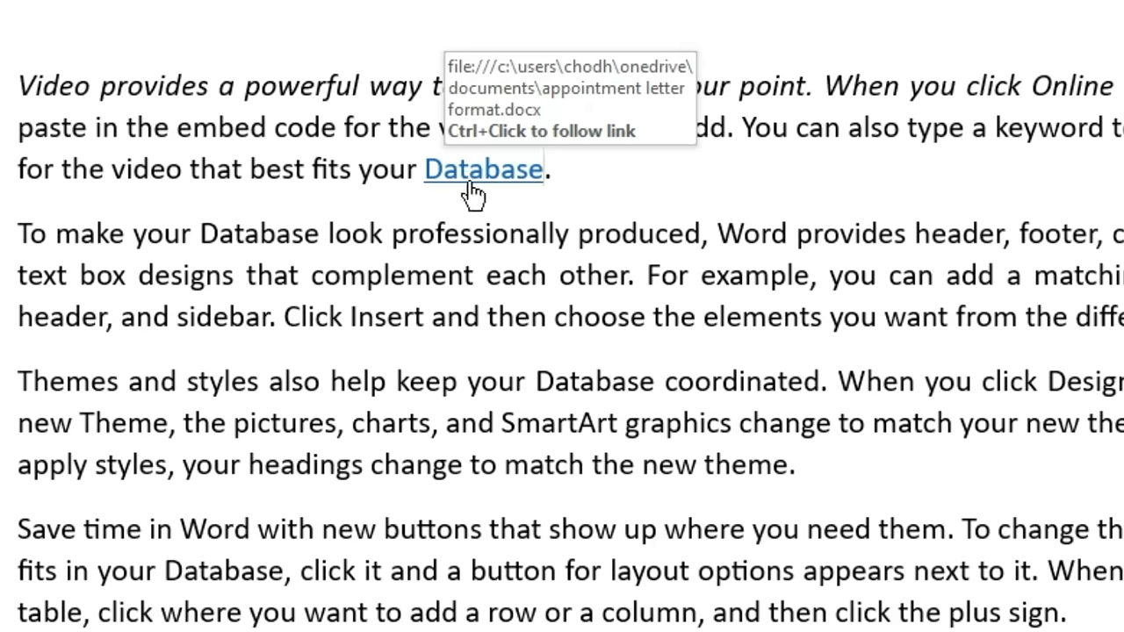
ctrl+click(474, 184)
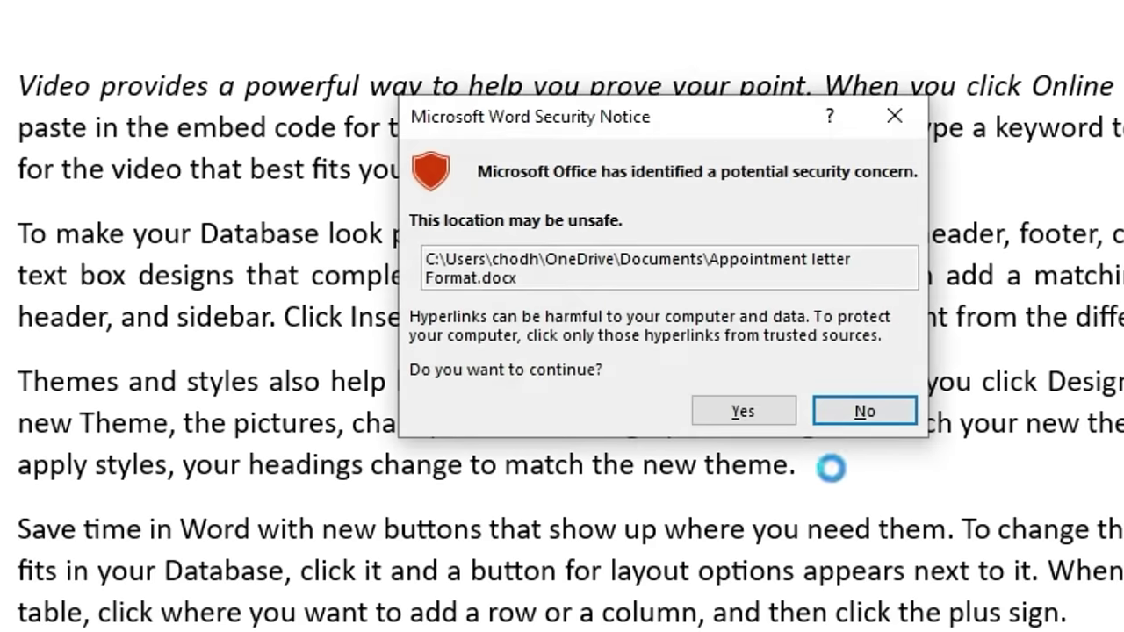
click(751, 412)
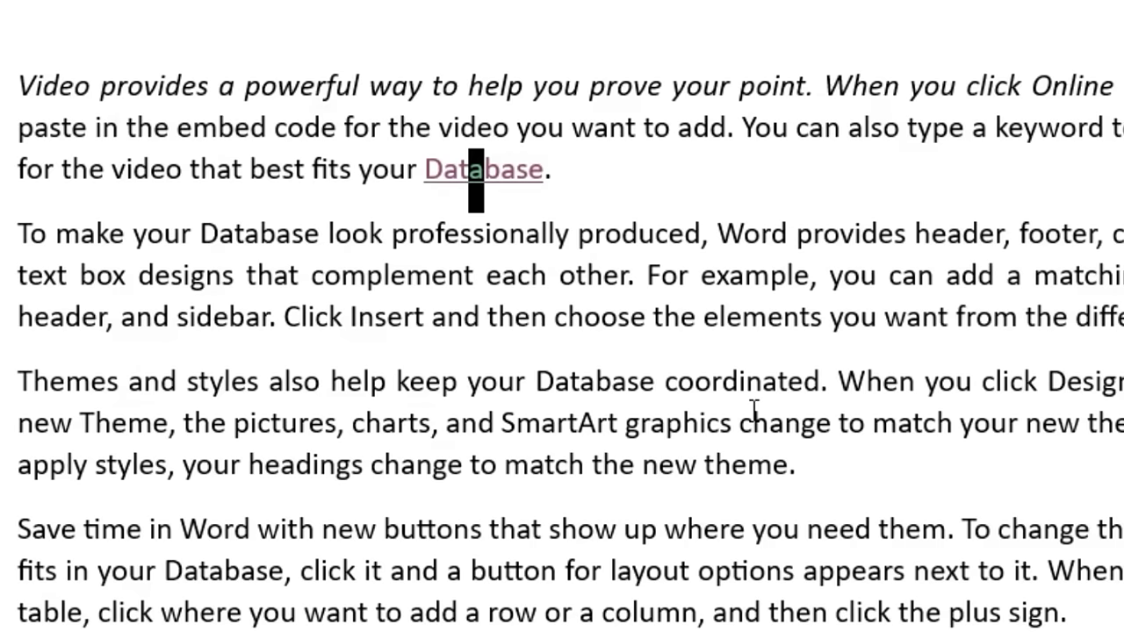
Step: Open YouTube from the new-tab shortcuts, then put the address bar in Google search mode
key(ctrl+k)
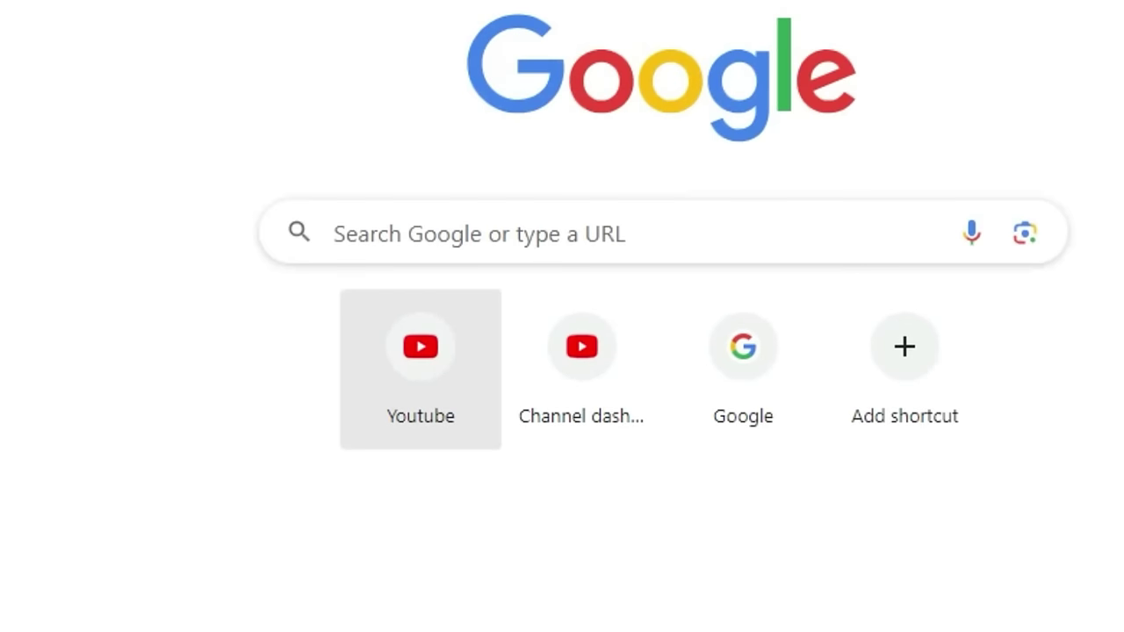
click(420, 369)
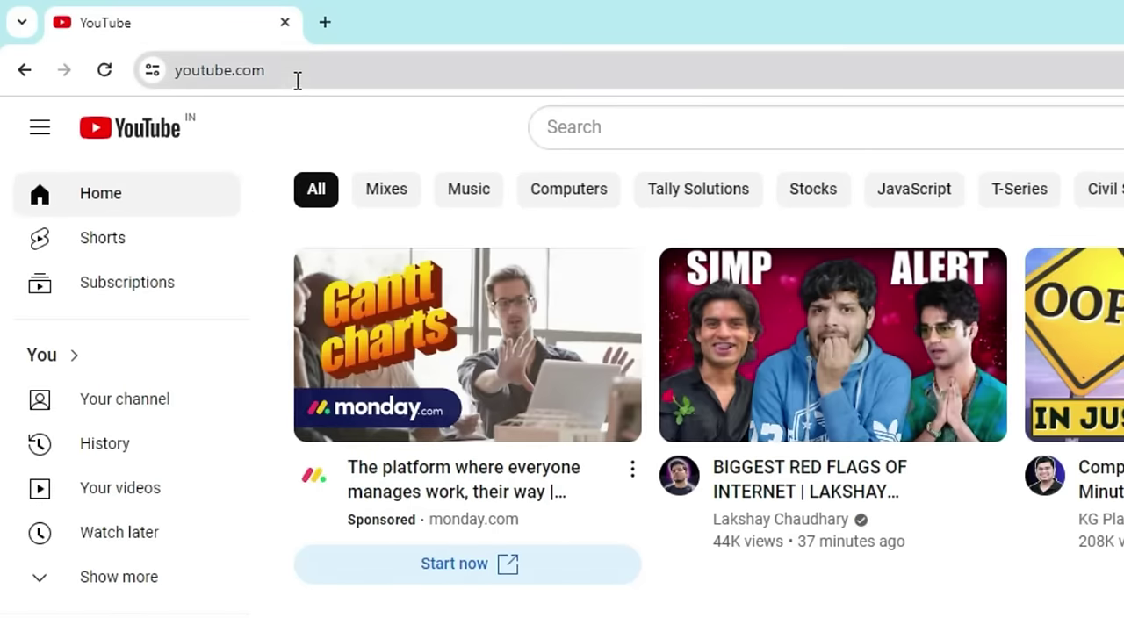
key(ctrl+k)
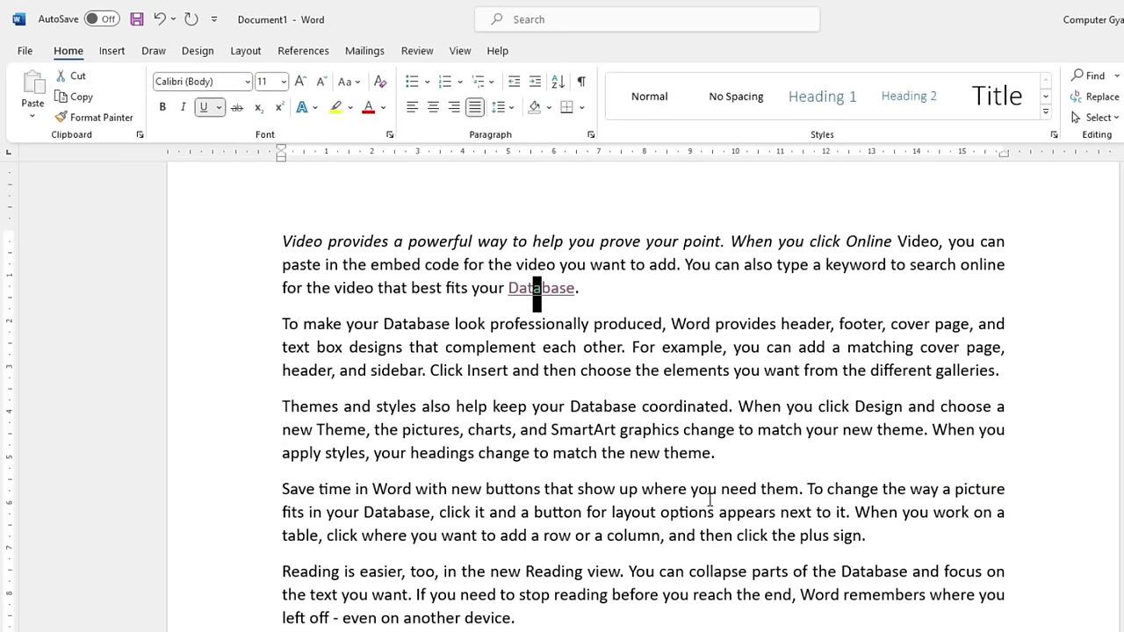
Step: Delete all existing text and turn bold and italic off for new typing
key(ctrl+a)
key(Delete)
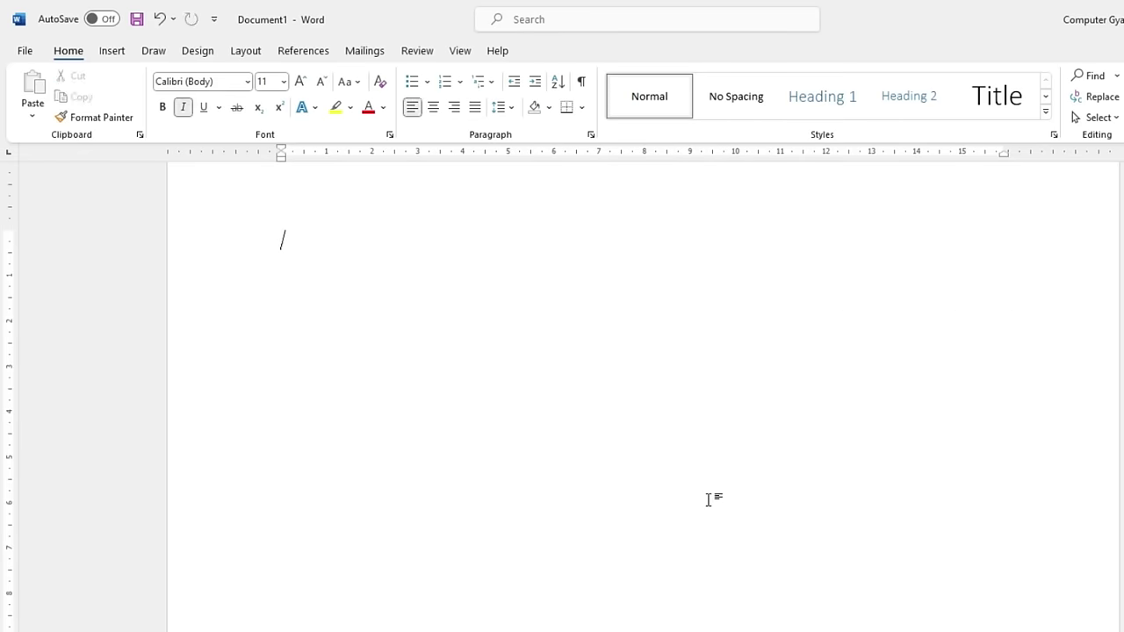
click(162, 107)
click(183, 107)
click(163, 107)
Step: Type a name and try right, centre and left alignment on it
text(rahul)
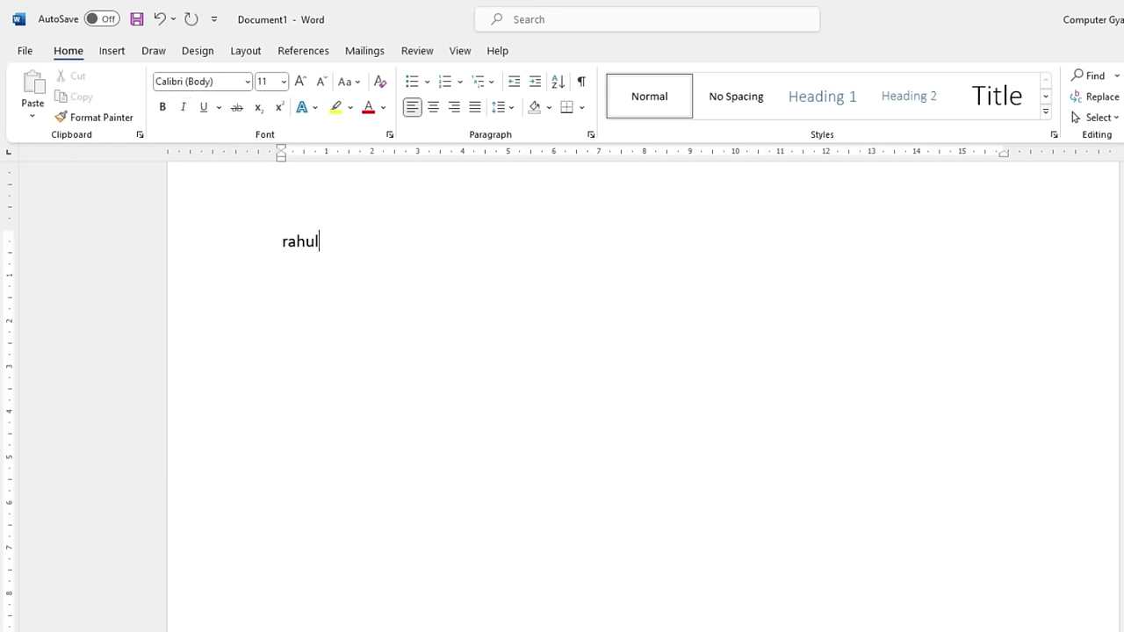
key(ctrl+r)
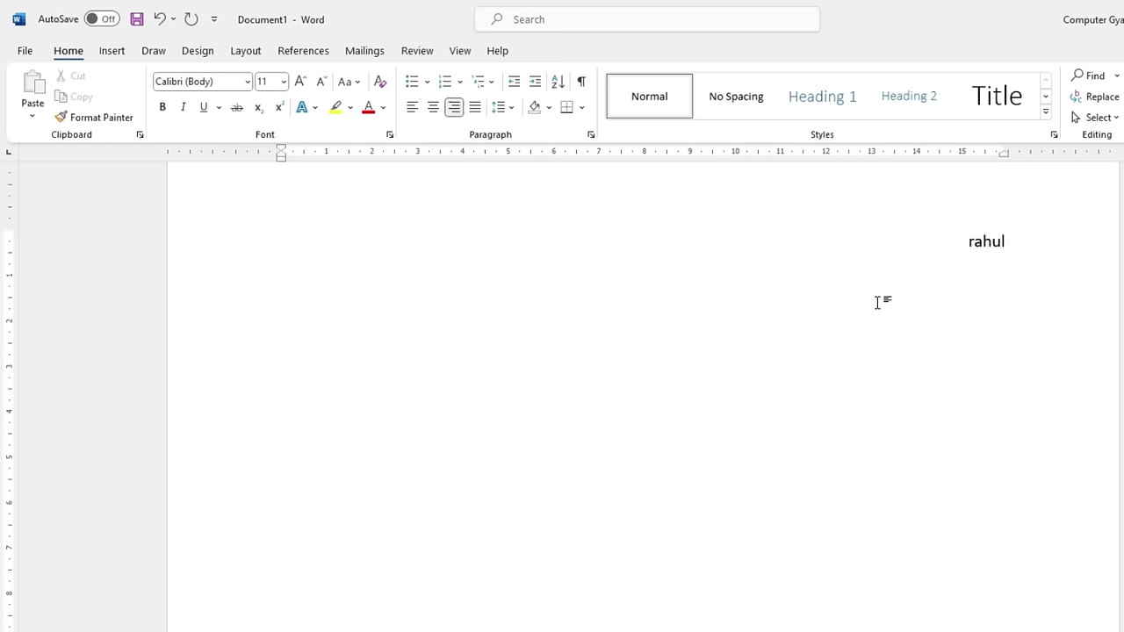
key(ctrl+e)
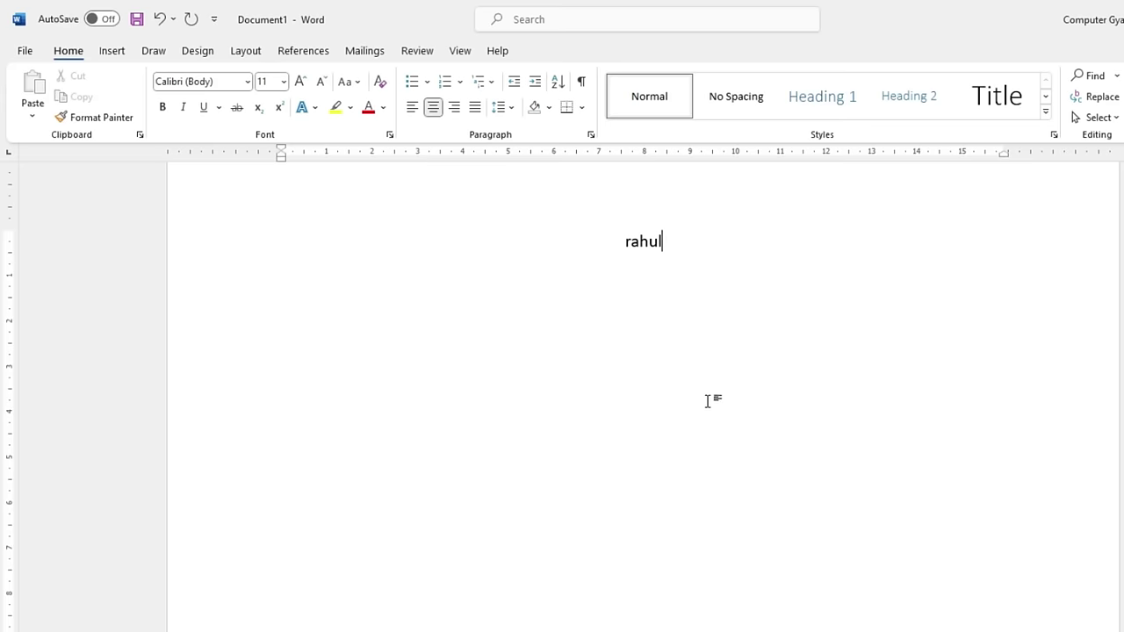
scroll(710, 404, up, 2)
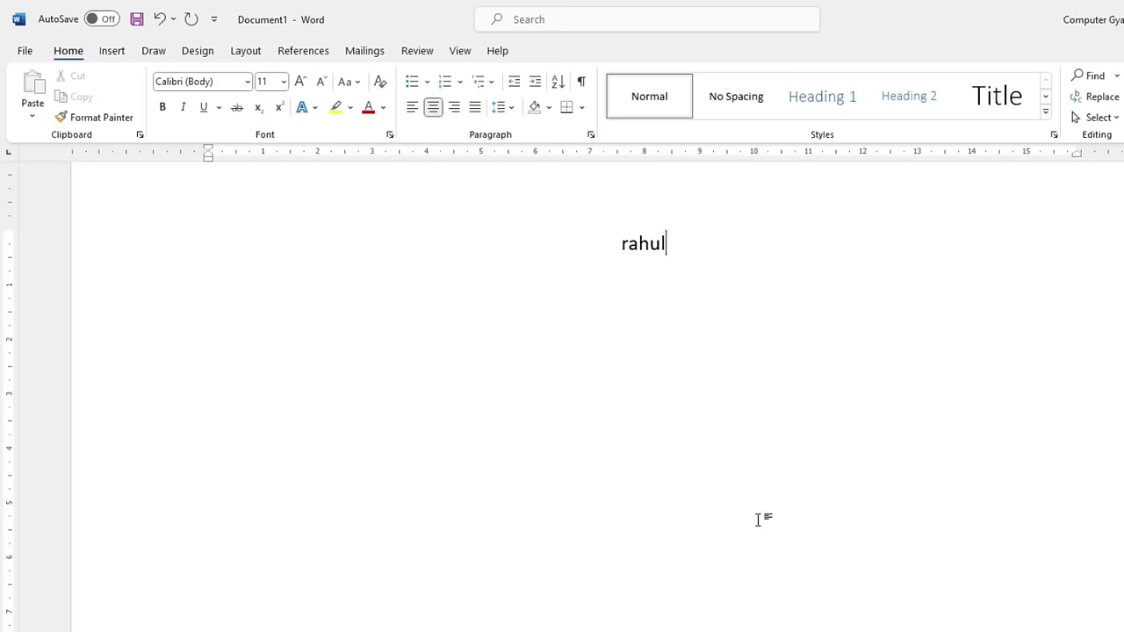
key(ctrl+l)
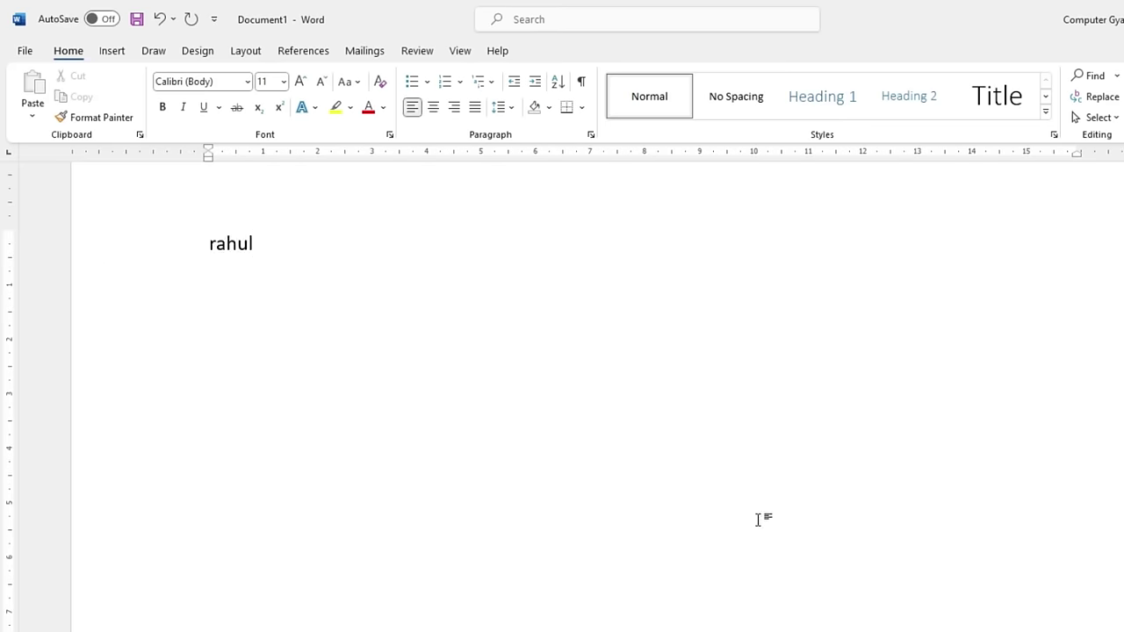
Step: Replace the word with =rand() to generate random sample paragraphs
key(ctrl+a)
key(BackSpace)
text(=rand())
key(Return)
Step: Select all sample paragraphs, centre then right-align them, and remove them from the page
scroll(743, 504, up, 3)
ctrl+scroll(839, 531, down, 1)
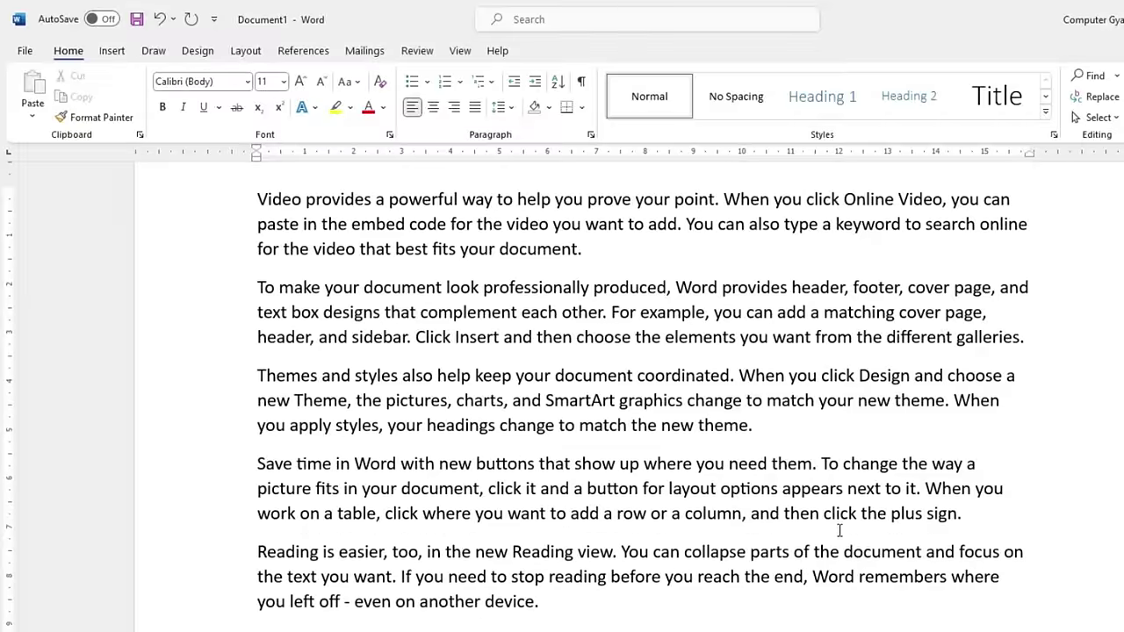
key(ctrl+a)
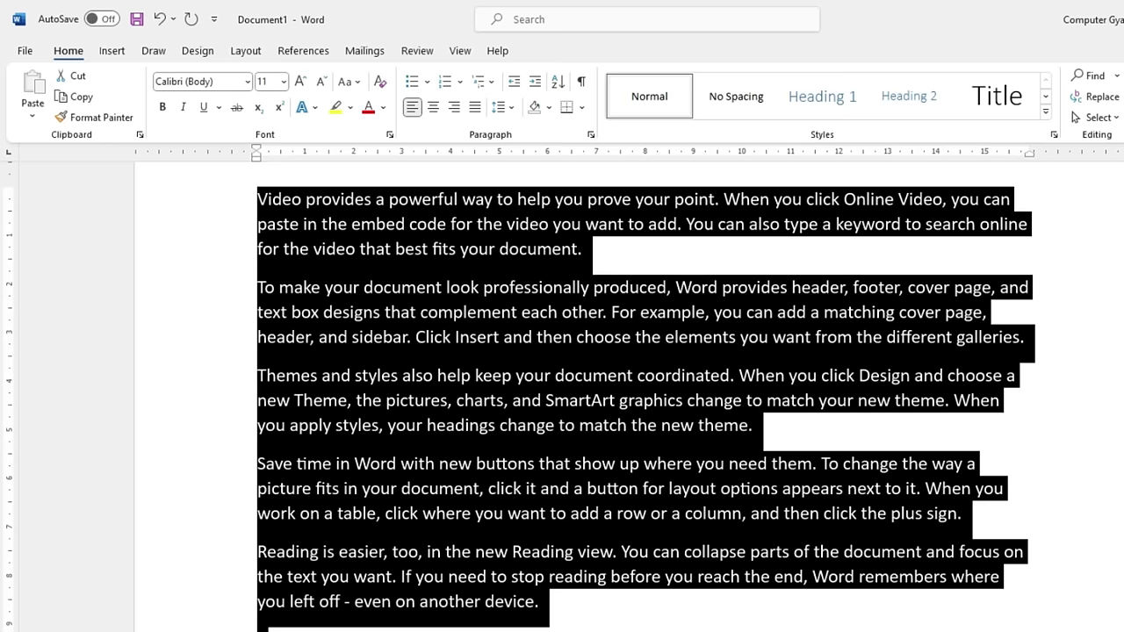
key(ctrl+e)
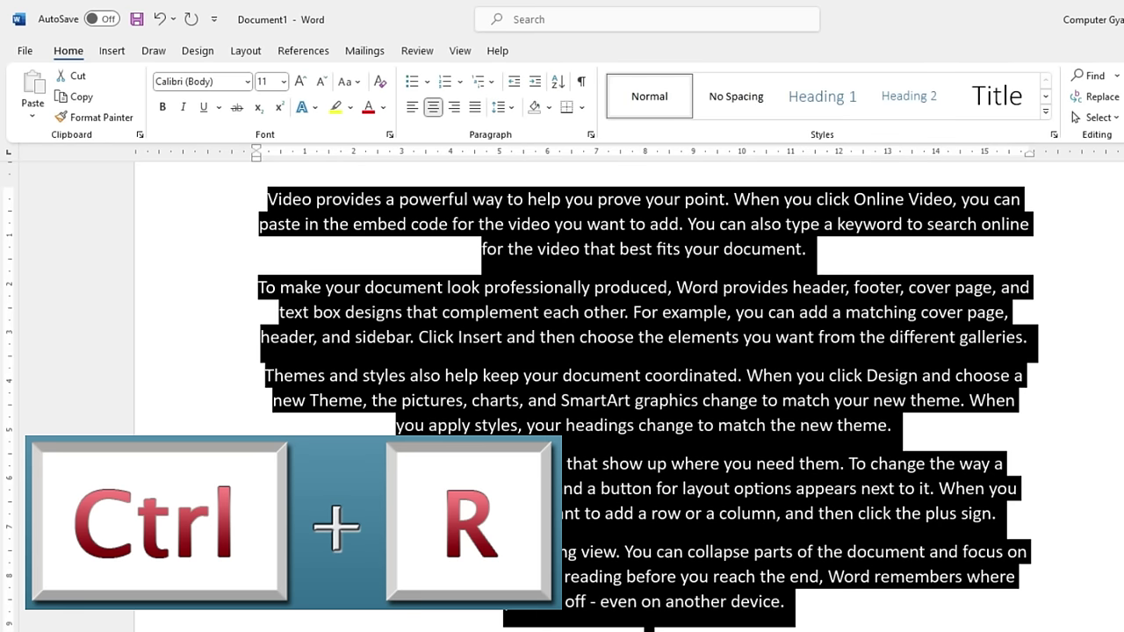
key(ctrl+r)
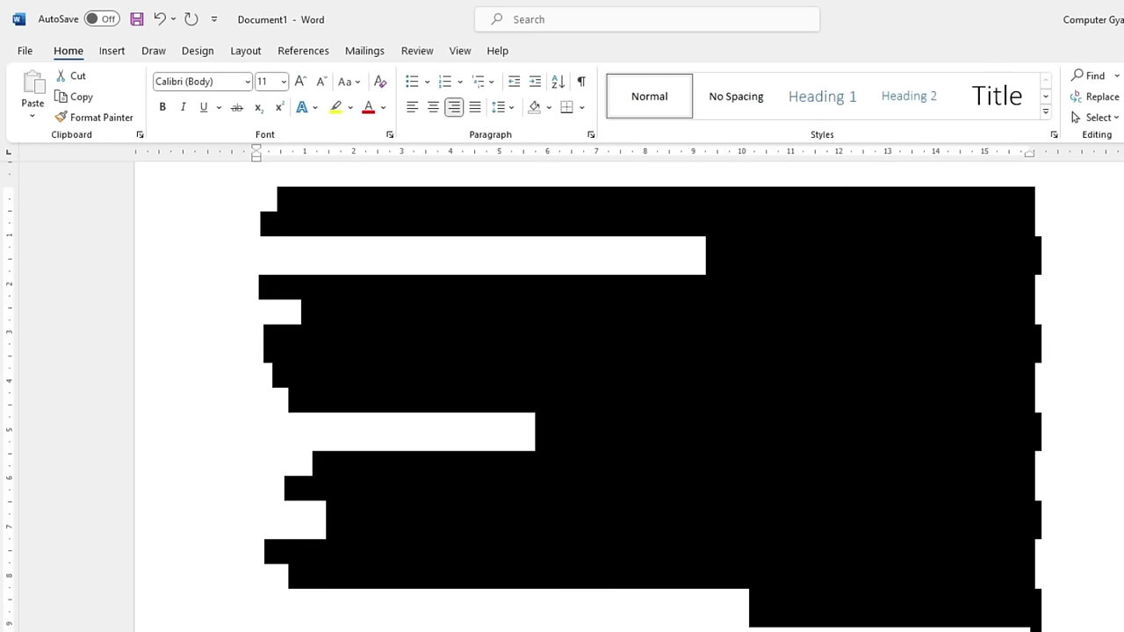
key(Delete)
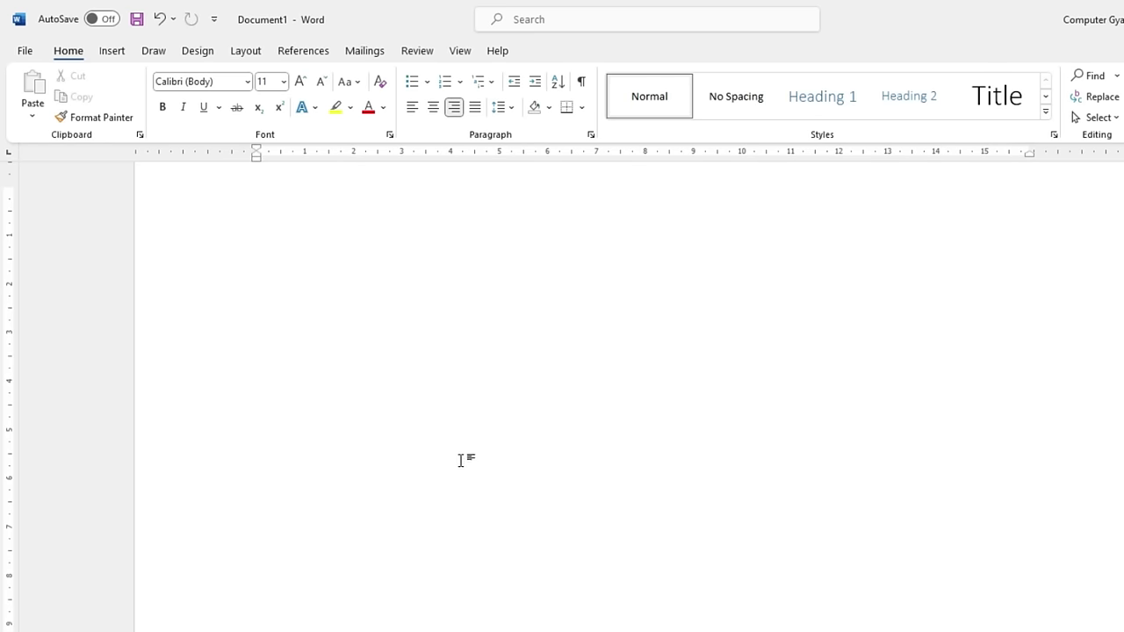
Step: Left-align the empty line, raise the font to 22 pt, and type then erase a name
key(ctrl+l)
ctrl+scroll(446, 453, up, 1)
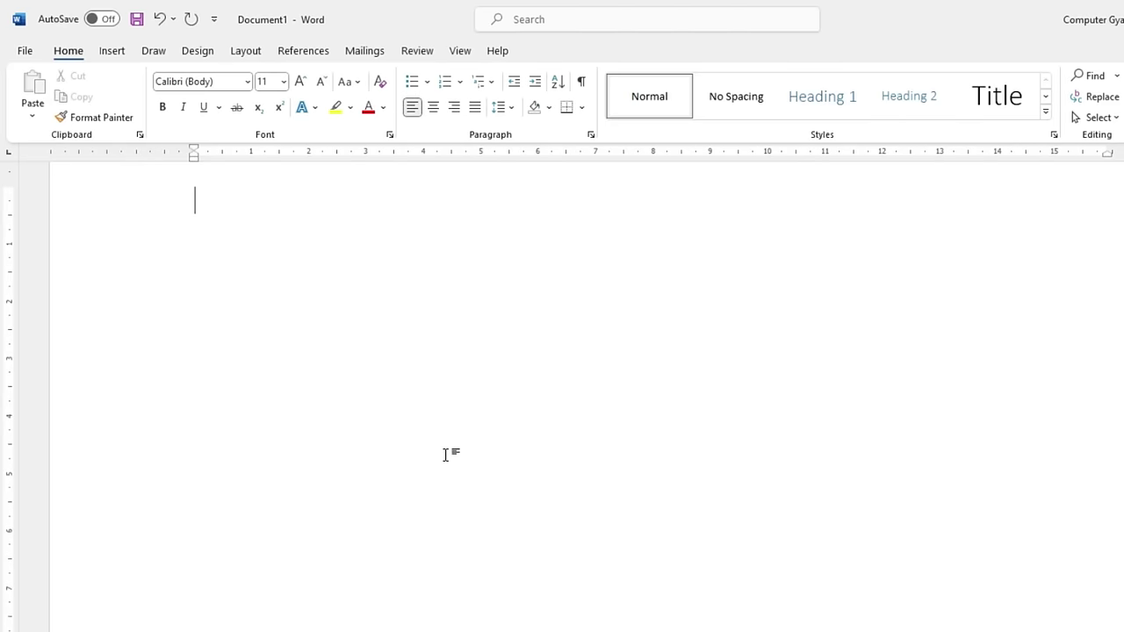
key(ctrl+shift+period)
key(ctrl+shift+period)
key(ctrl+shift+period)
text(rahul)
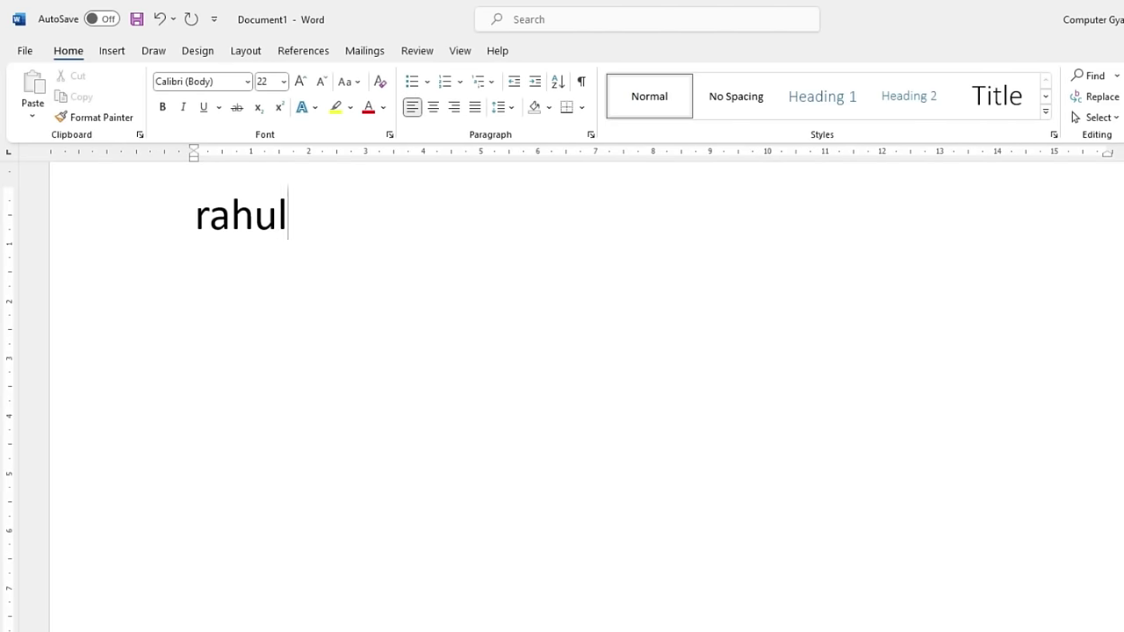
key(BackSpace)
key(BackSpace)
key(BackSpace)
key(BackSpace)
key(BackSpace)
Step: Retype the name centred, then delete it and retype it right-aligned
key(ctrl+e)
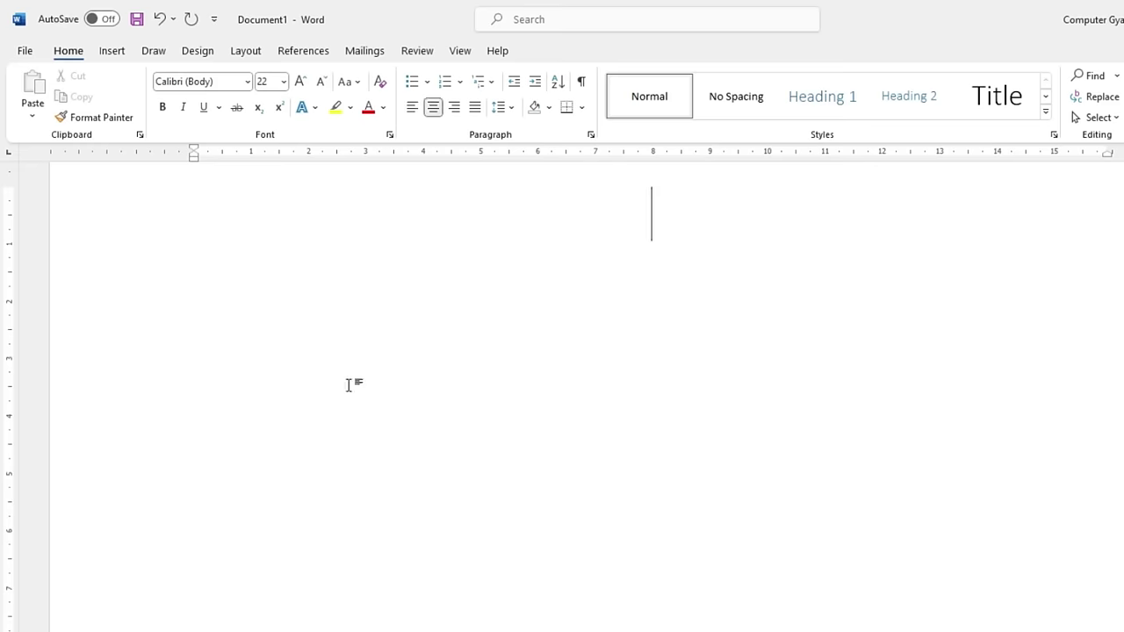
text(rahul)
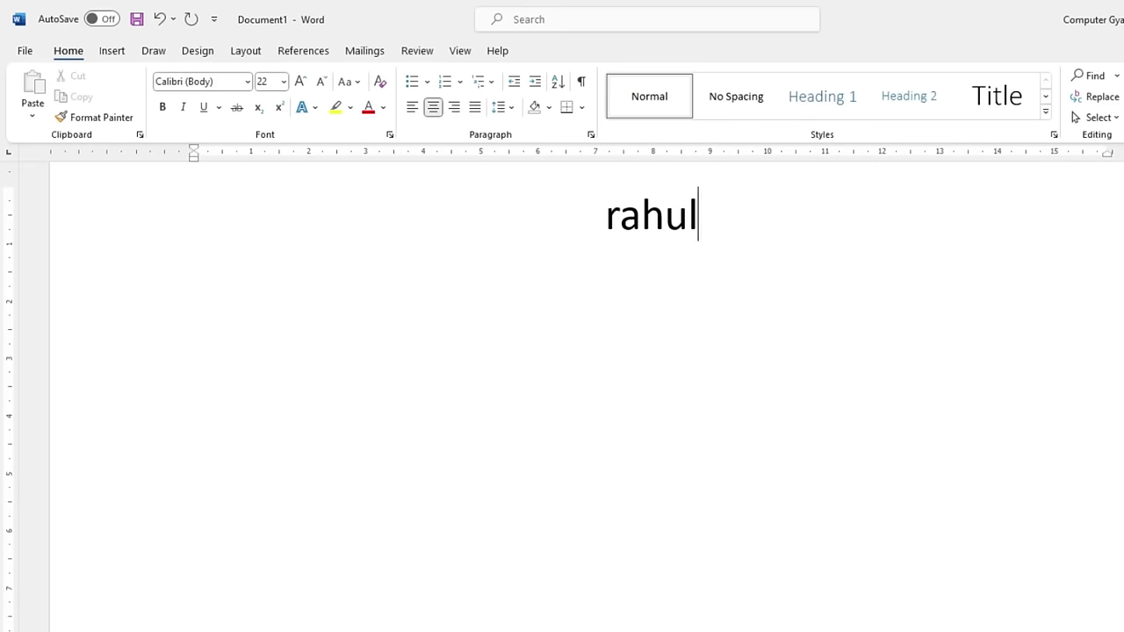
key(ctrl+a)
key(BackSpace)
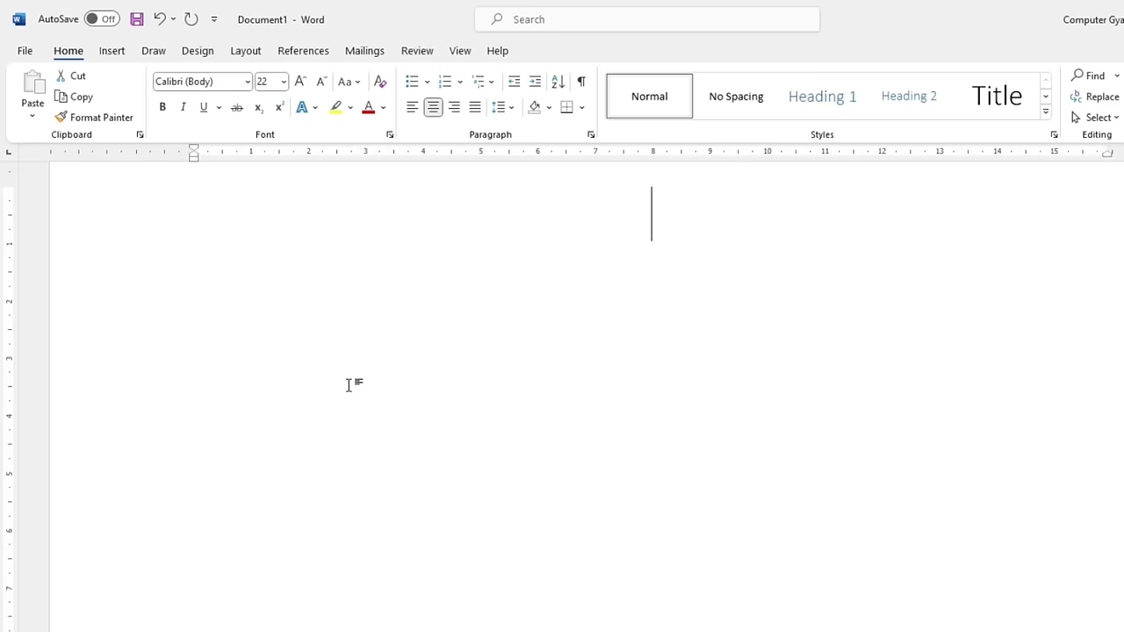
key(ctrl+r)
text(ra)
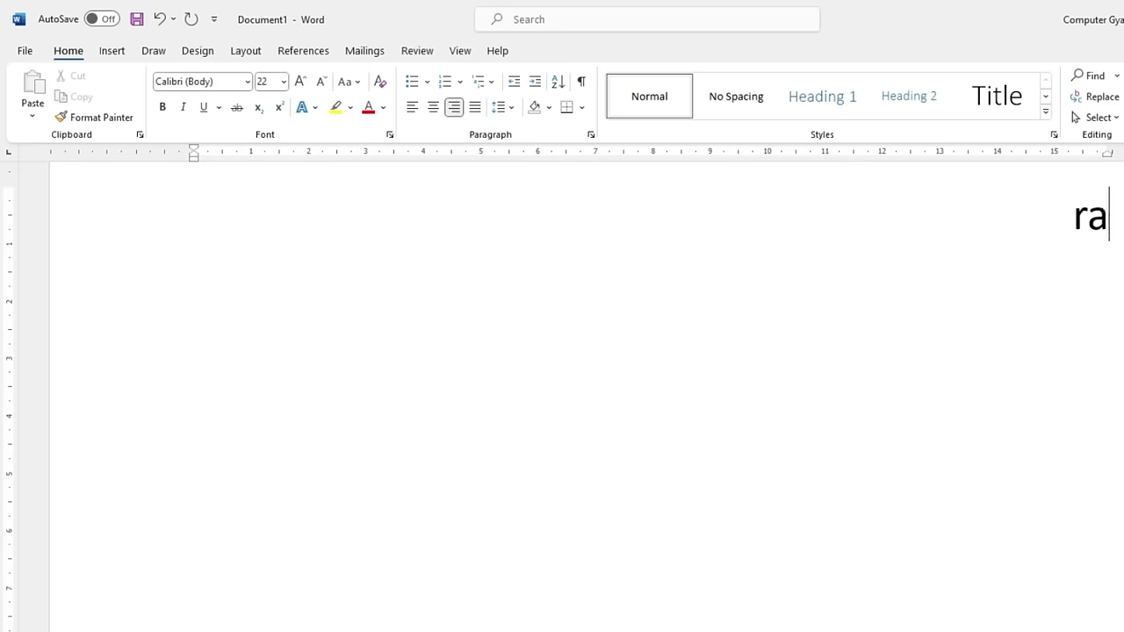
text(hul)
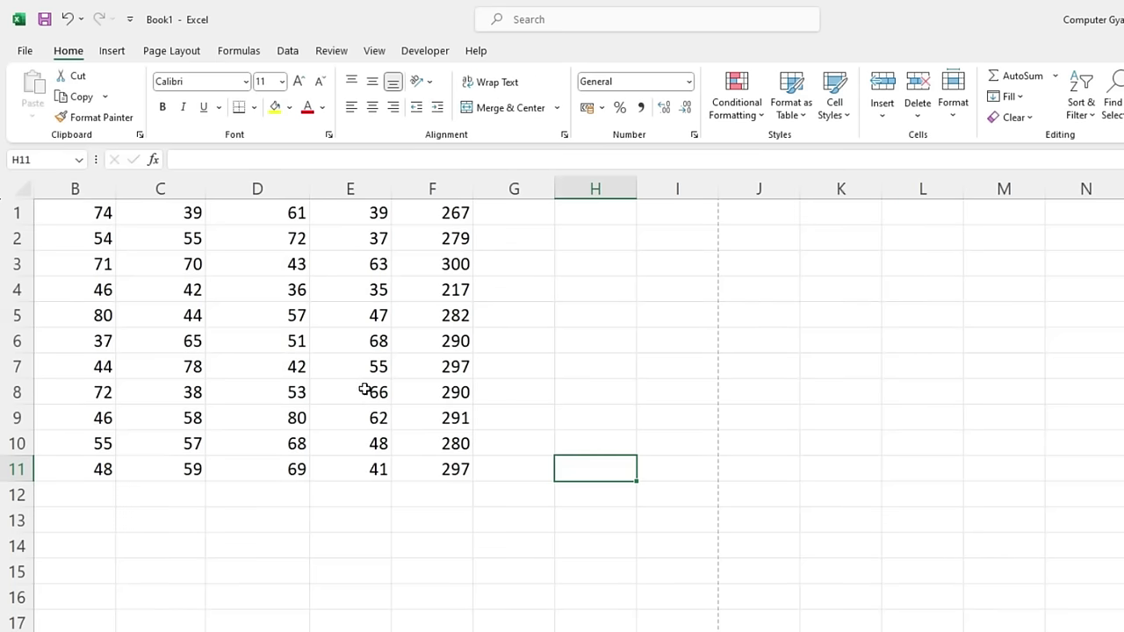
click(239, 317)
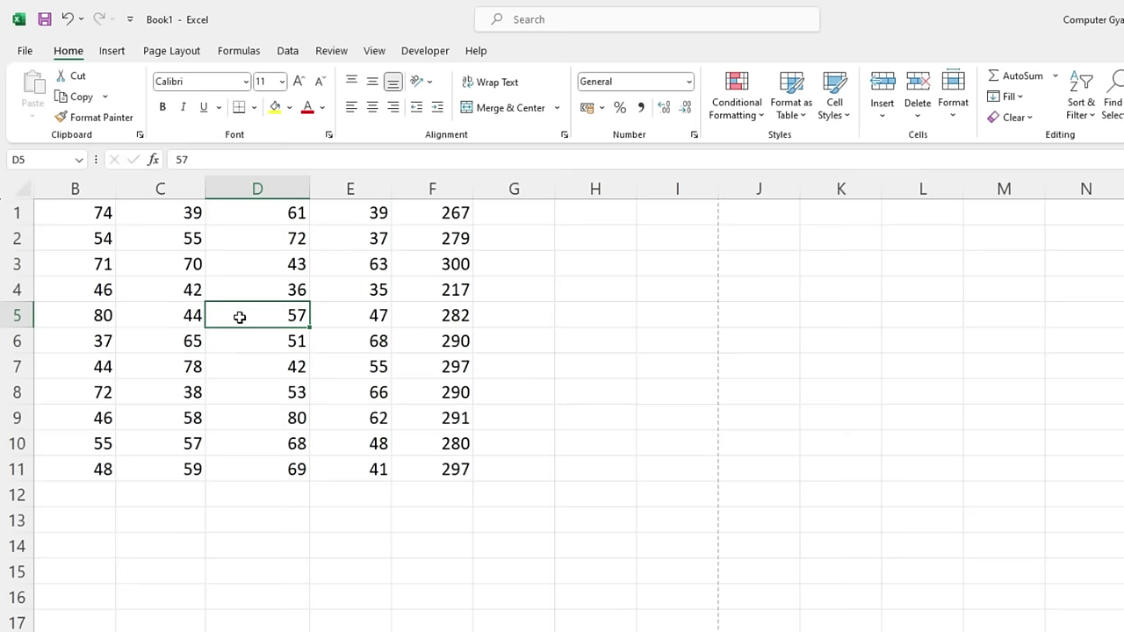
mouse_move(65, 205)
mouse_down()
mouse_move(347, 235)
mouse_move(409, 465)
mouse_up()
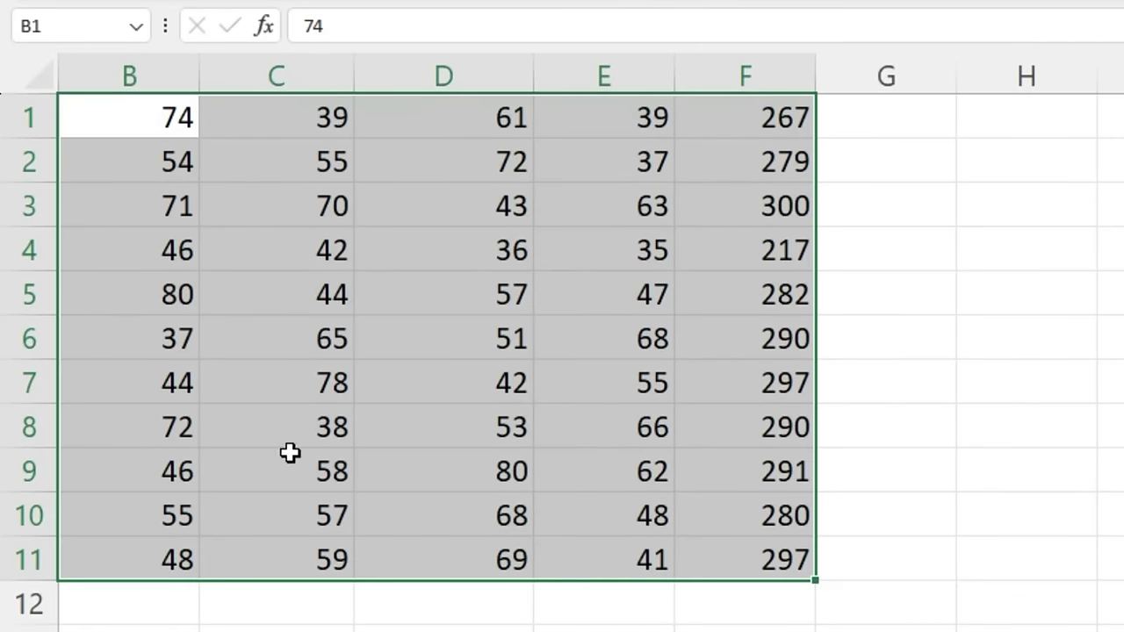
key(ctrl+l)
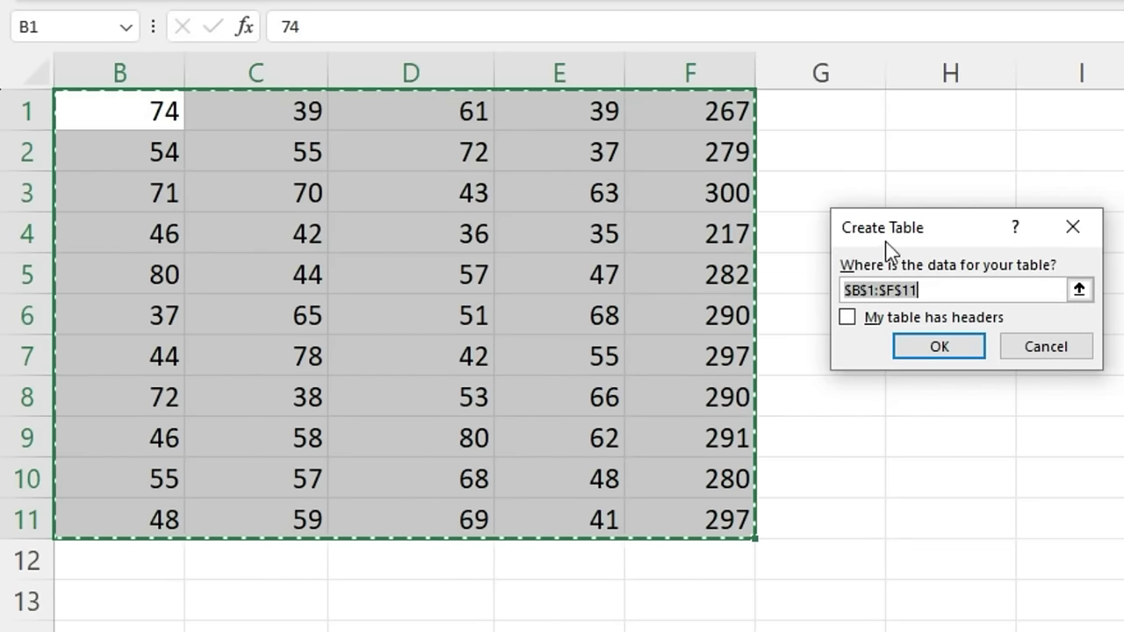
click(922, 345)
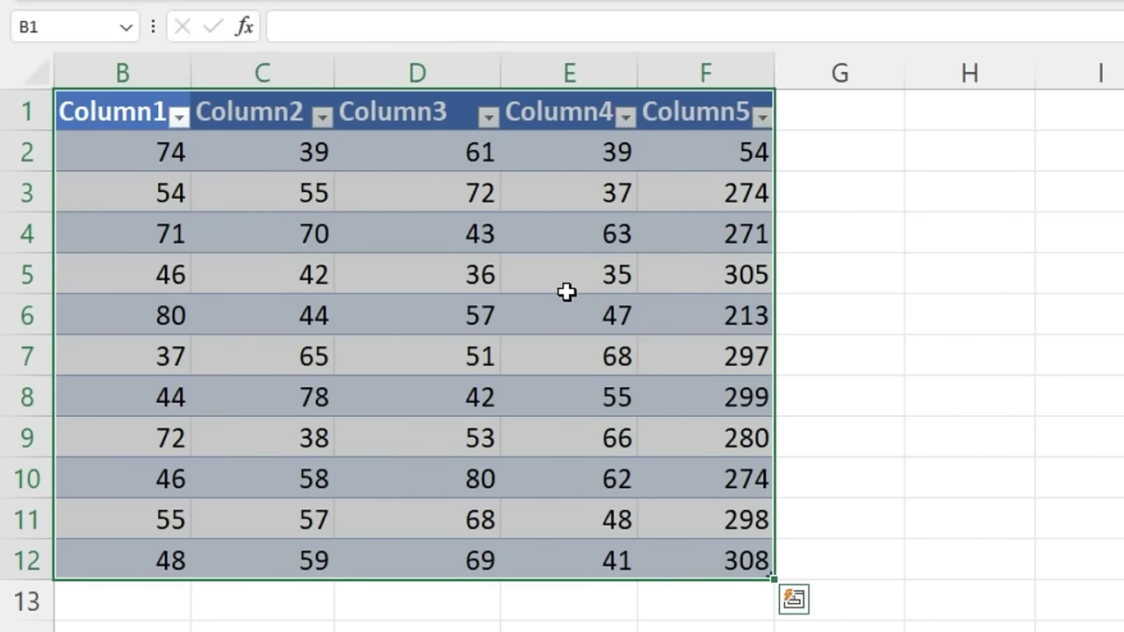
key(ctrl+z)
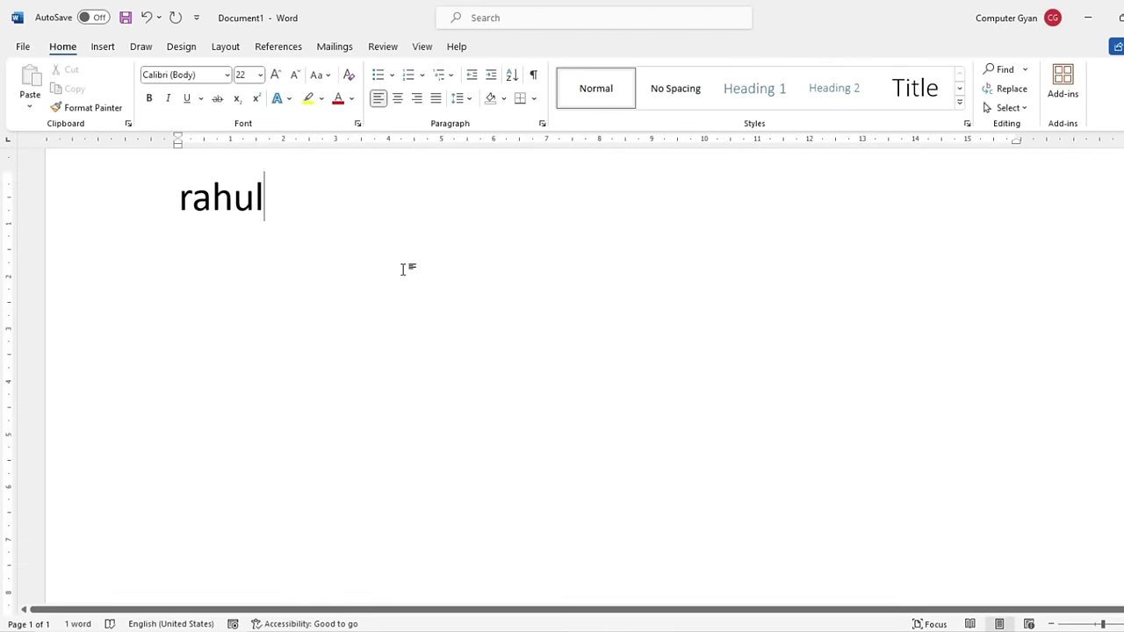
Step: Replace the typed name with paragraphs of sample text generated by =rand()
ctrl+scroll(403, 269, down, 1)
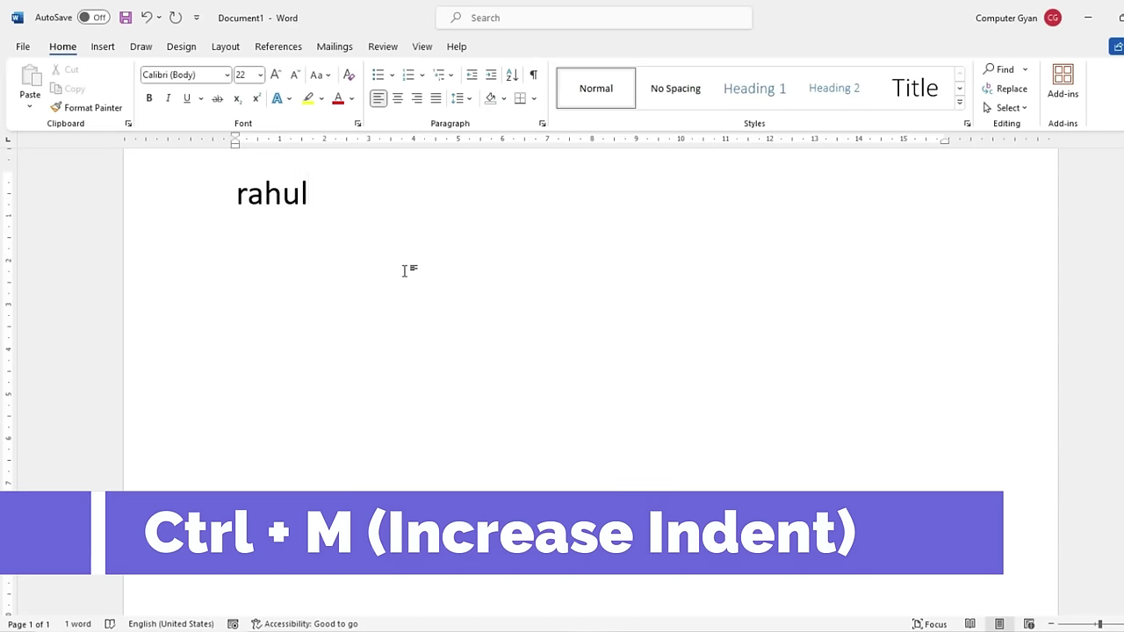
key(ctrl+a)
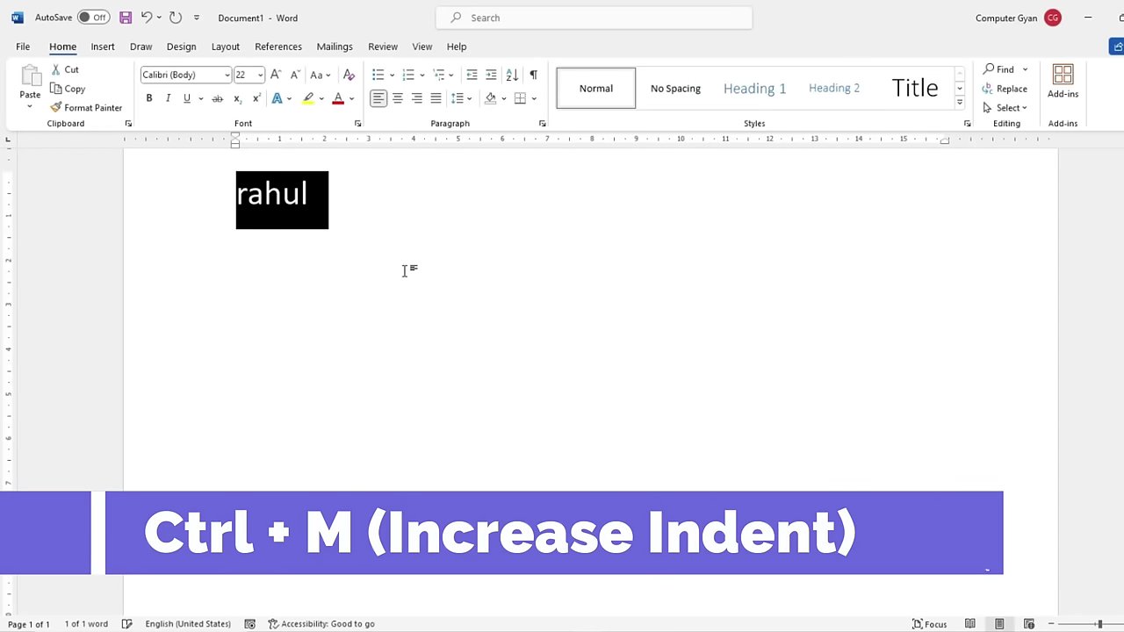
key(ctrl+m)
text(=rand())
key(Return)
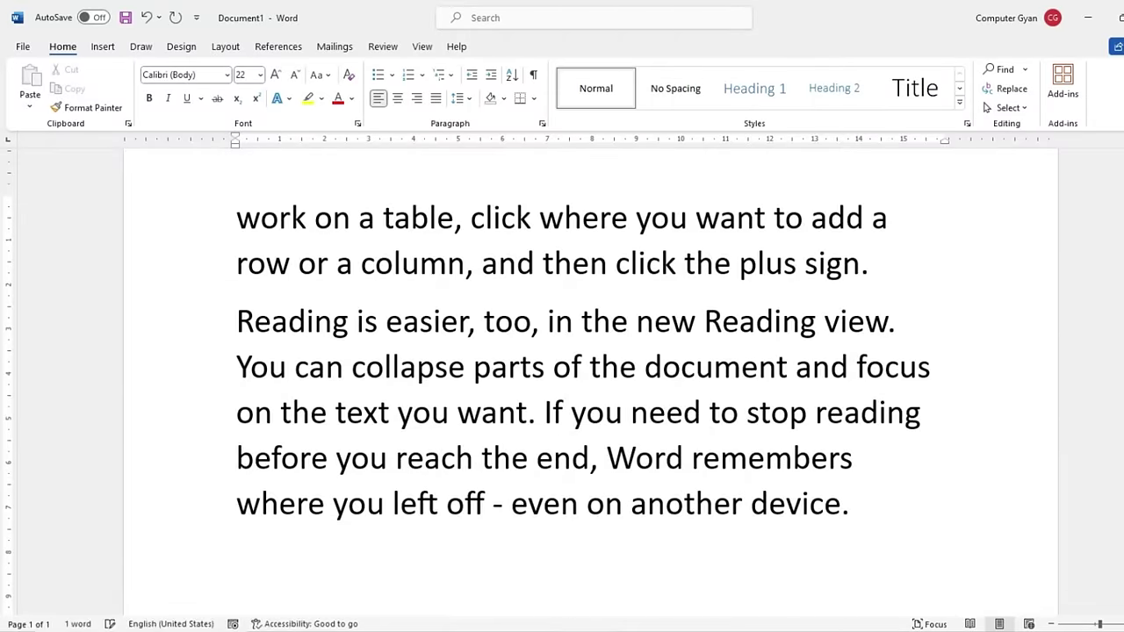
Step: Select all the sample text and shrink its font size to 14 pt
scroll(410, 321, down, 2)
scroll(409, 320, down, 2)
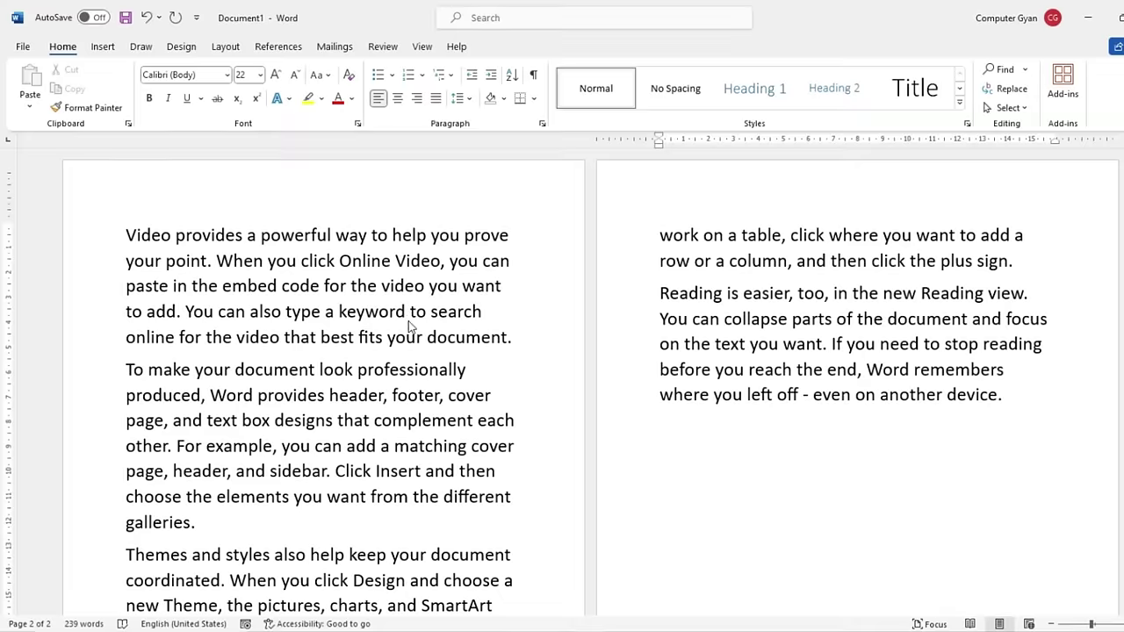
key(ctrl+a)
key(ctrl+shift+comma)
key(ctrl+shift+comma)
key(ctrl+shift+comma)
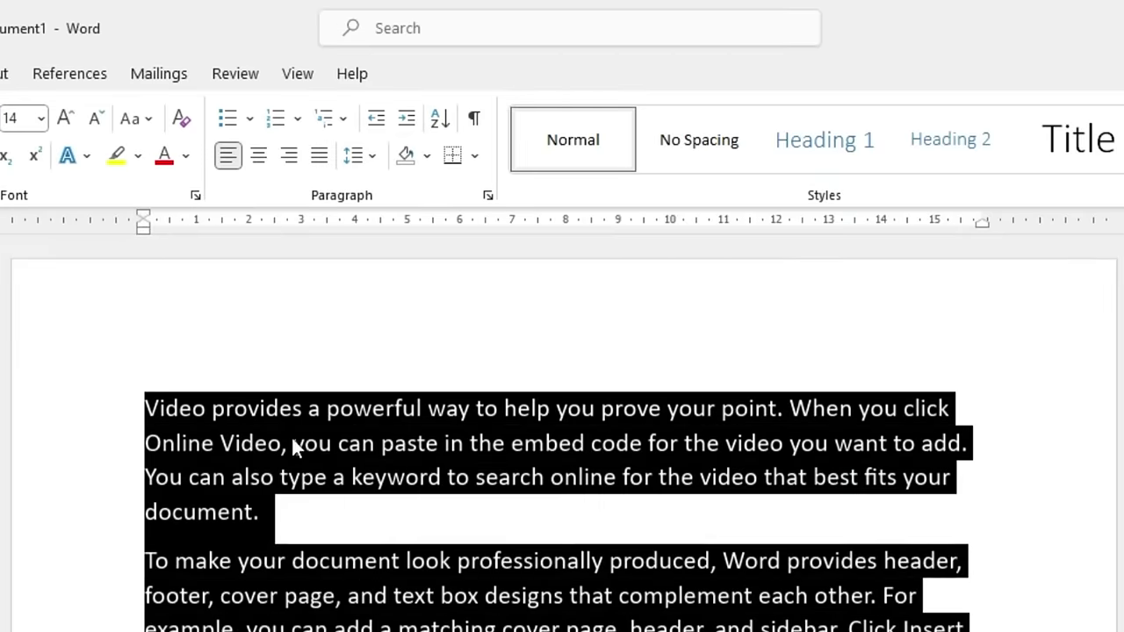
Step: Indent the 'To make your document' paragraph two steps from the left margin
click(328, 448)
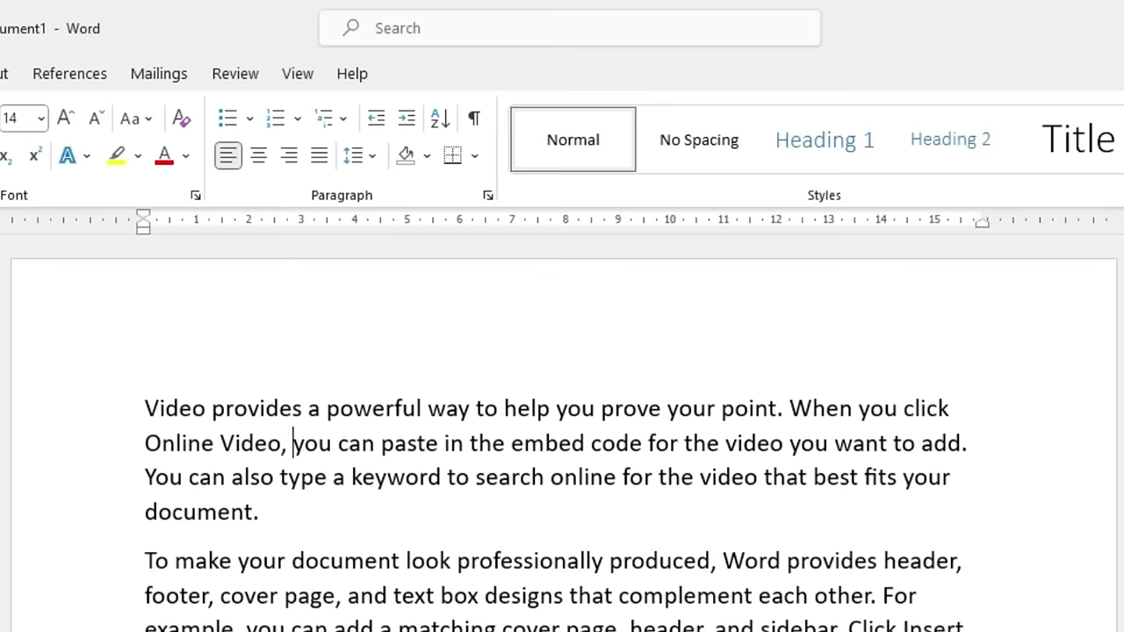
scroll(53, 340, down, 2)
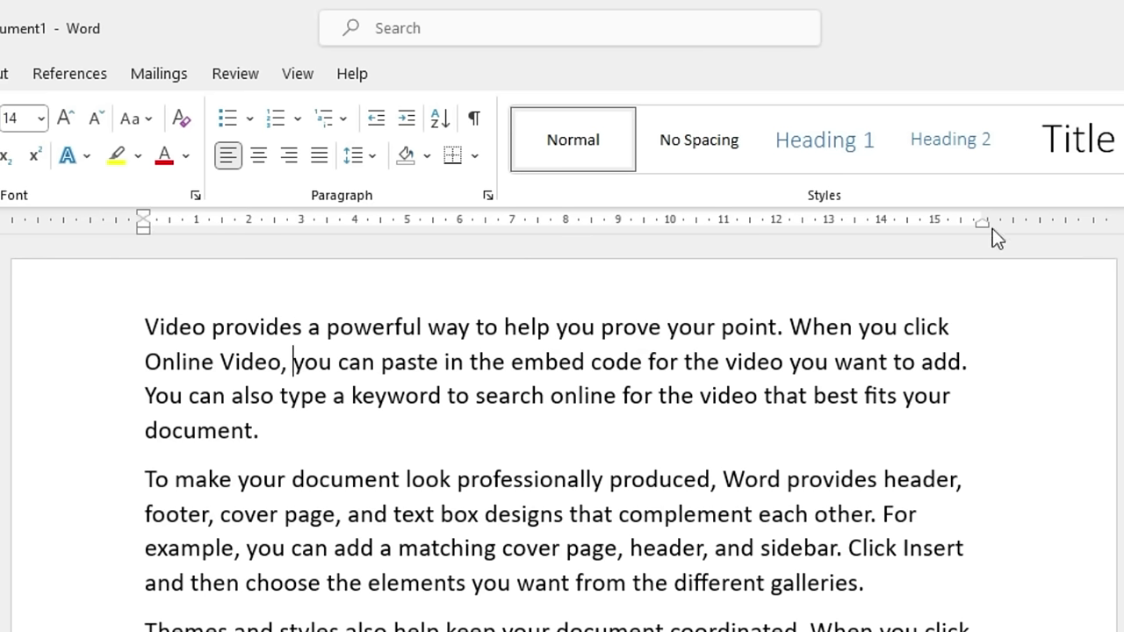
click(144, 327)
click(150, 478)
key(ctrl+m)
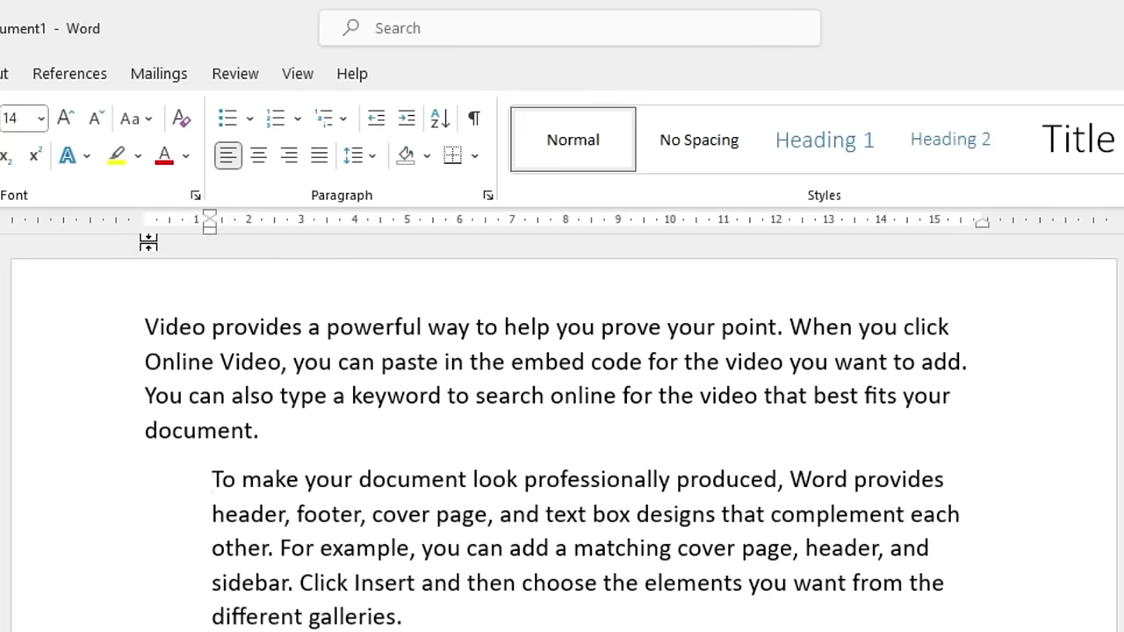
key(ctrl+m)
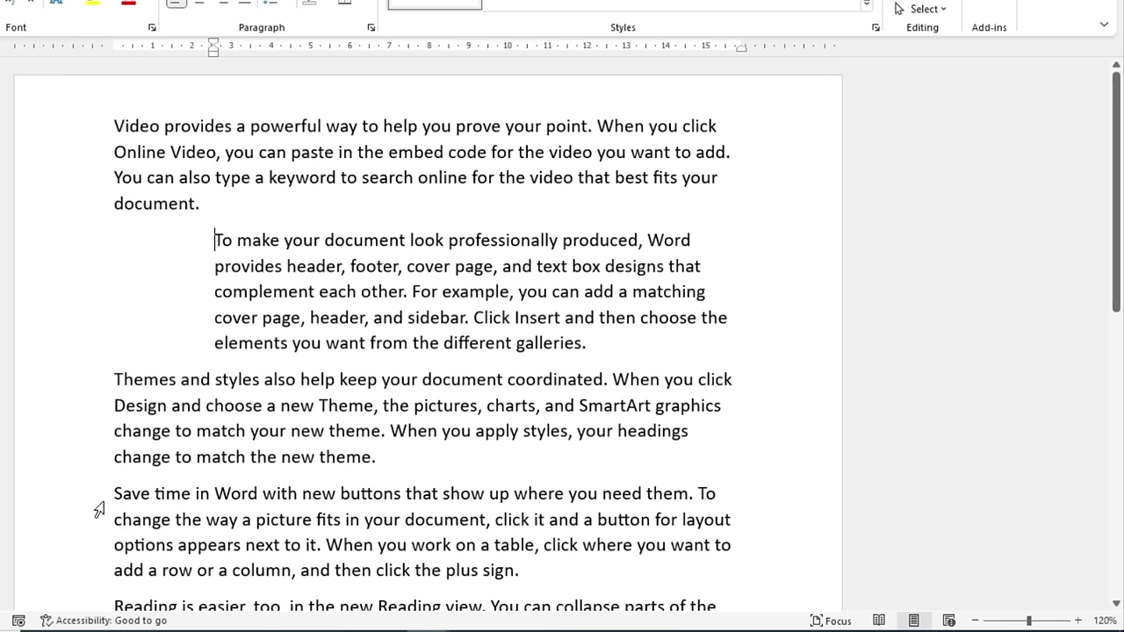
Step: Indent the 'Save time in Word' paragraph two steps to match 'To make'
click(115, 497)
key(ctrl+m)
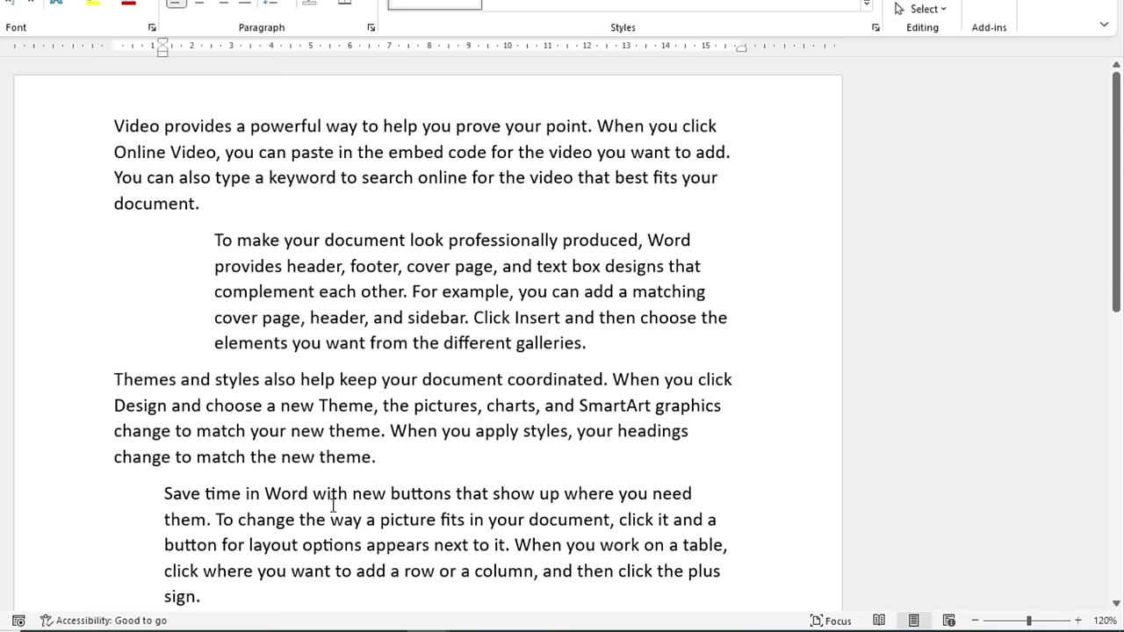
key(ctrl+m)
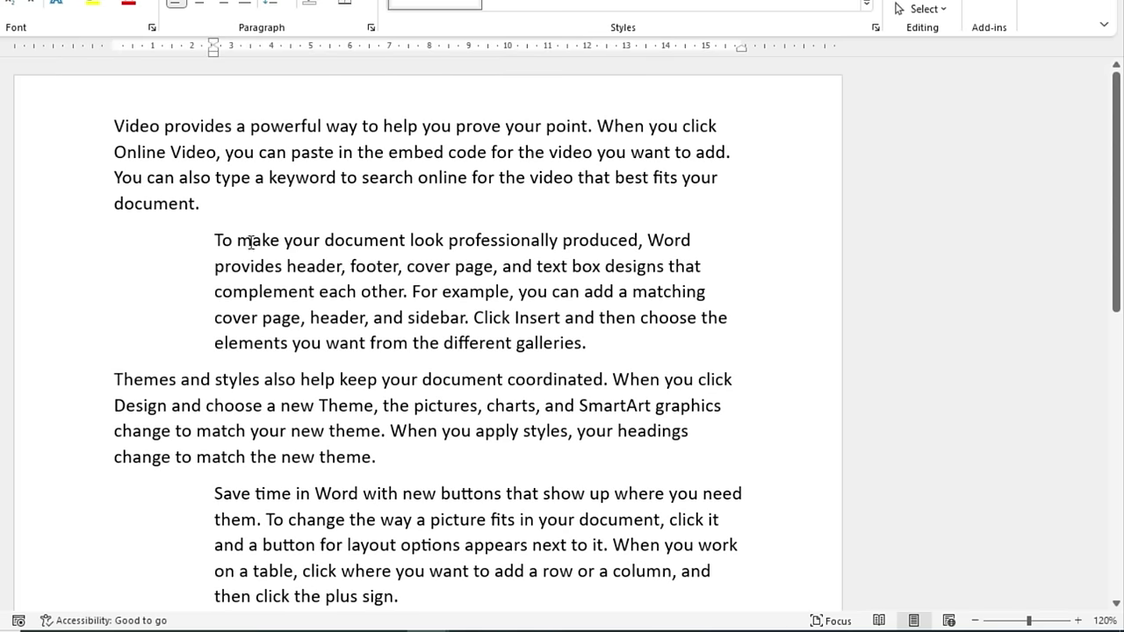
scroll(225, 177, down, 1)
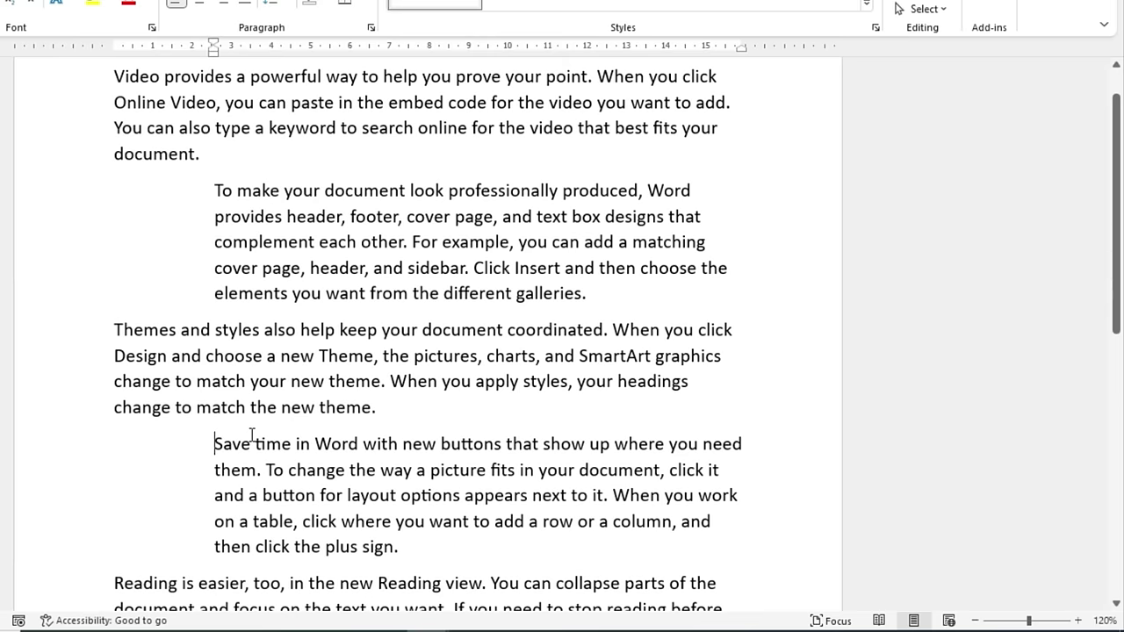
key(ctrl+m)
Step: Remove the left indent from the 'To make' paragraph so it sits flush left
click(216, 190)
key(ctrl+shift+m)
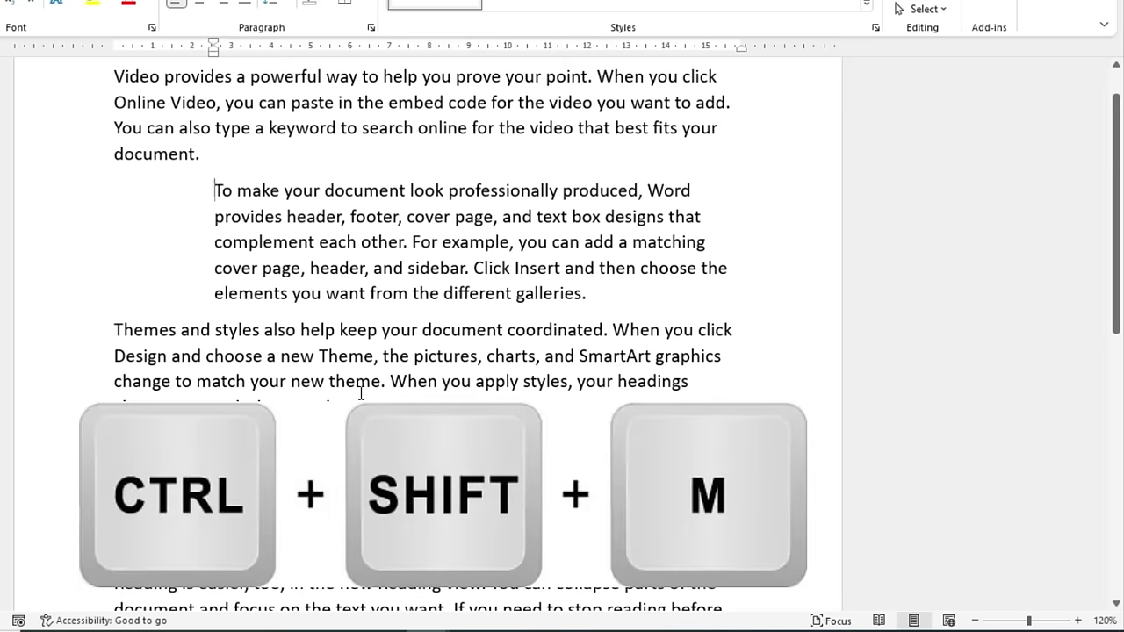
key(ctrl+shift+m)
key(ctrl+shift+m)
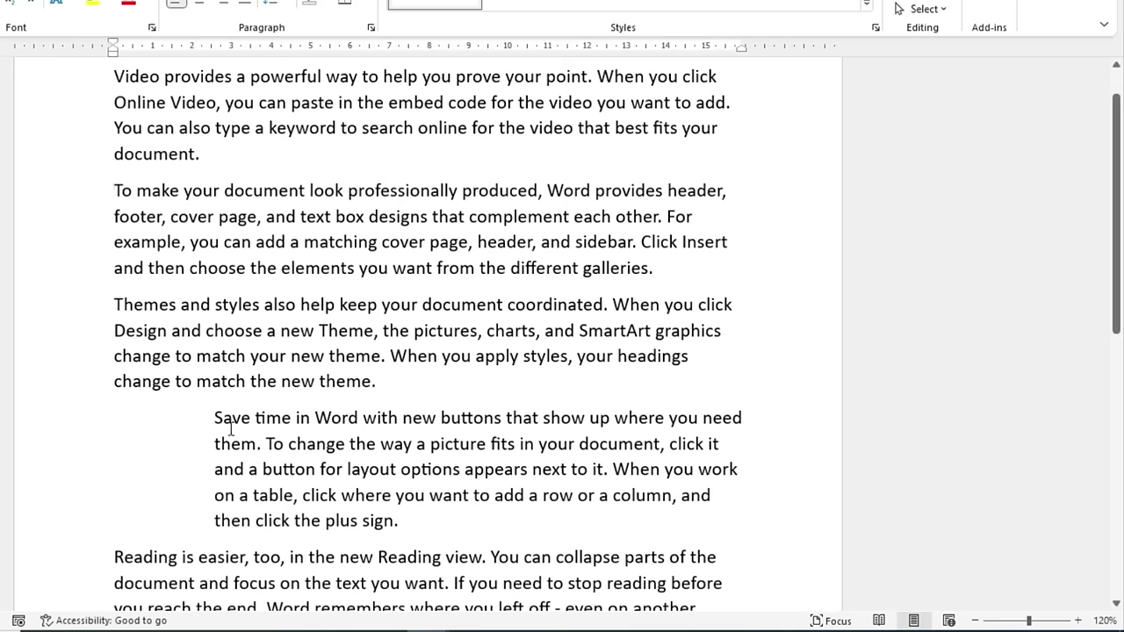
Step: Clear the 'Save time' paragraph's indent, re-indent it, then reset its formatting with Ctrl+Q
click(211, 417)
key(ctrl+shift+m)
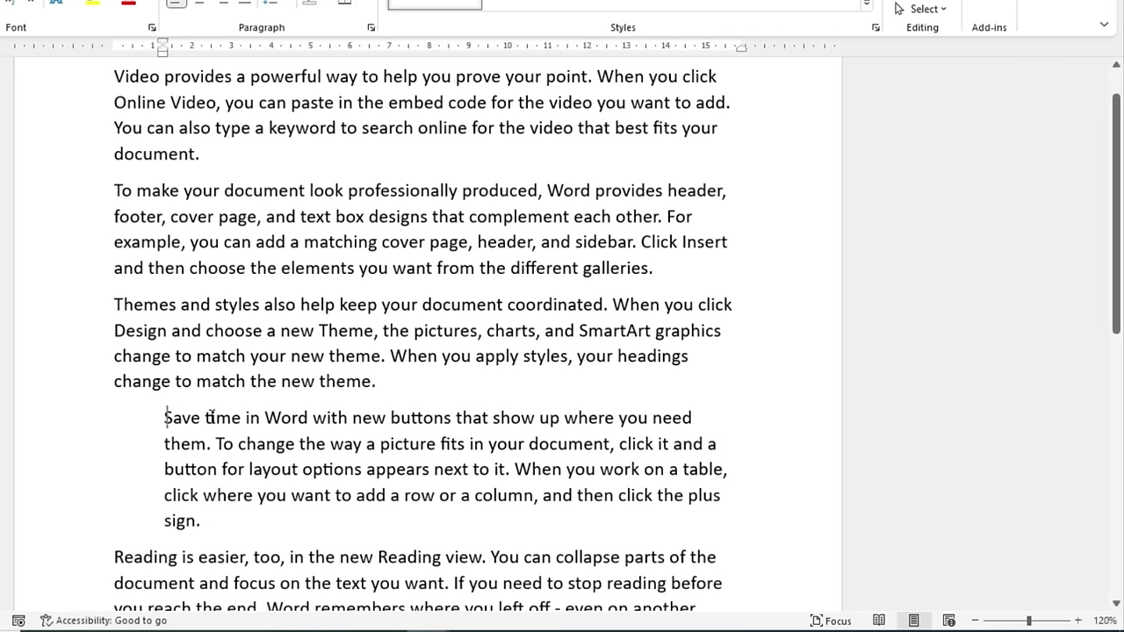
key(ctrl+shift+m)
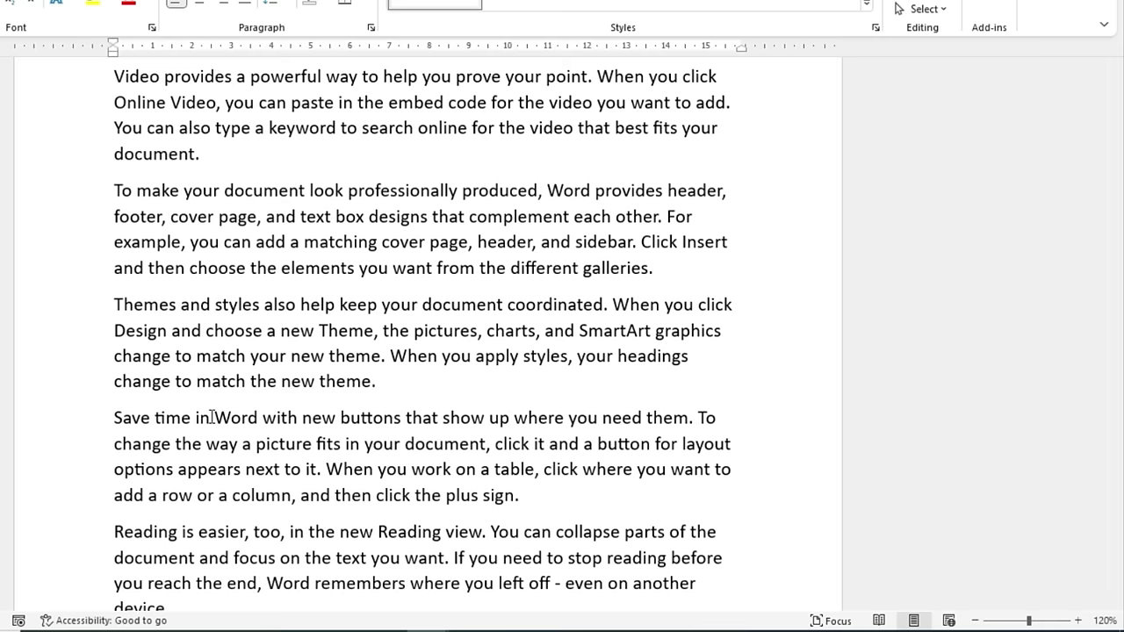
key(ctrl+m)
key(ctrl+m)
key(ctrl+m)
key(ctrl+m)
key(ctrl+m)
key(ctrl+m)
key(ctrl+m)
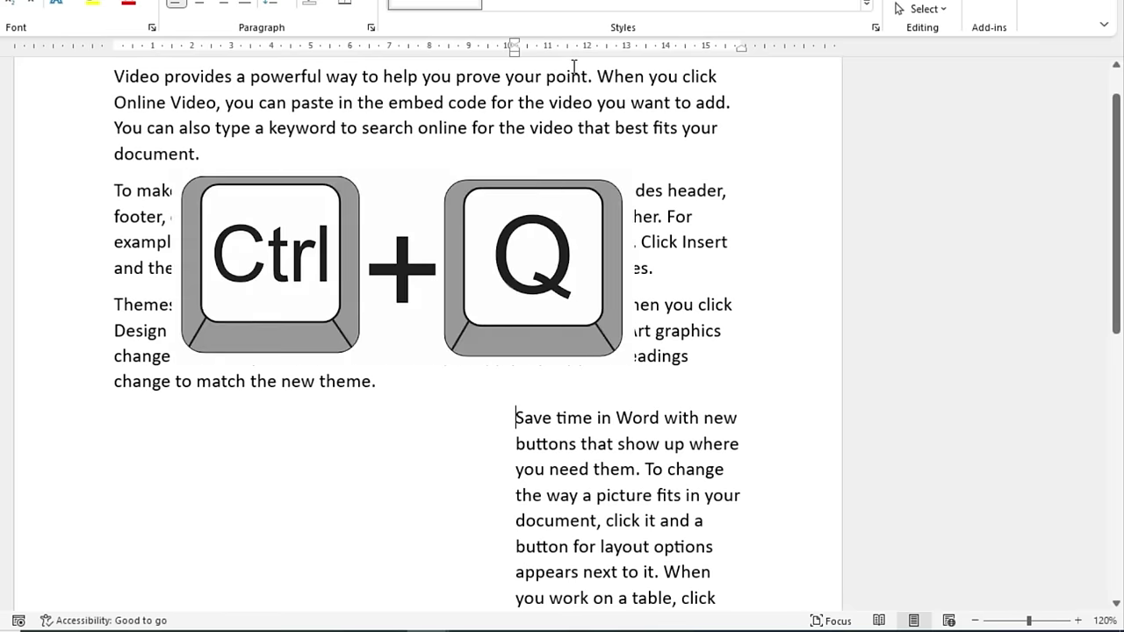
key(ctrl+q)
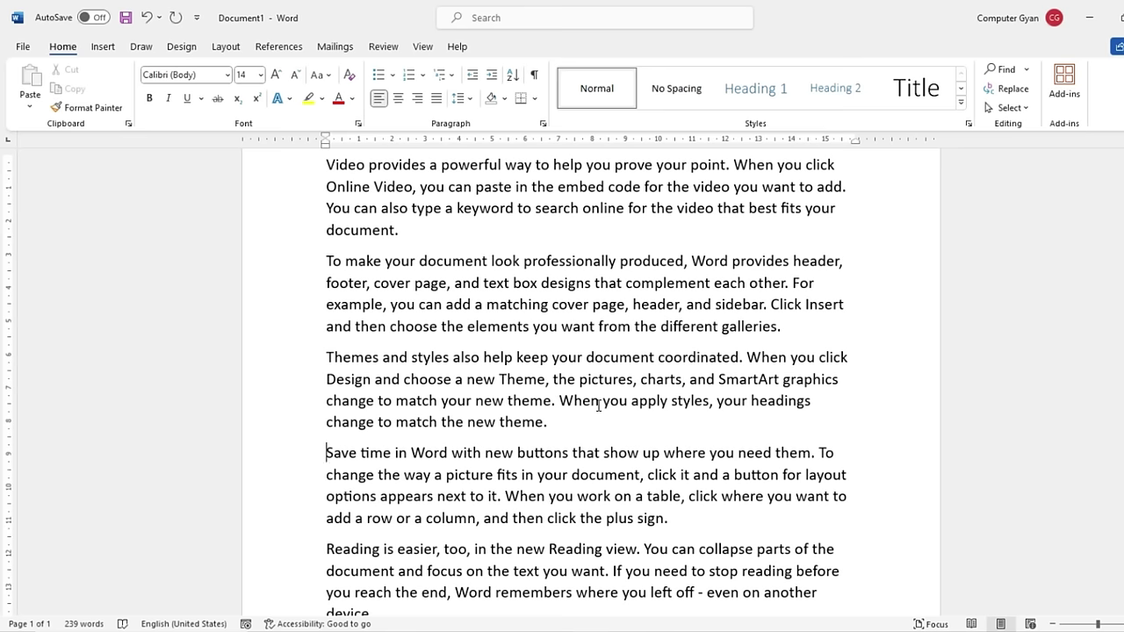
Step: Create blank Document2, open Unit-1 from recent files, then show Document1's print preview
key(ctrl+n)
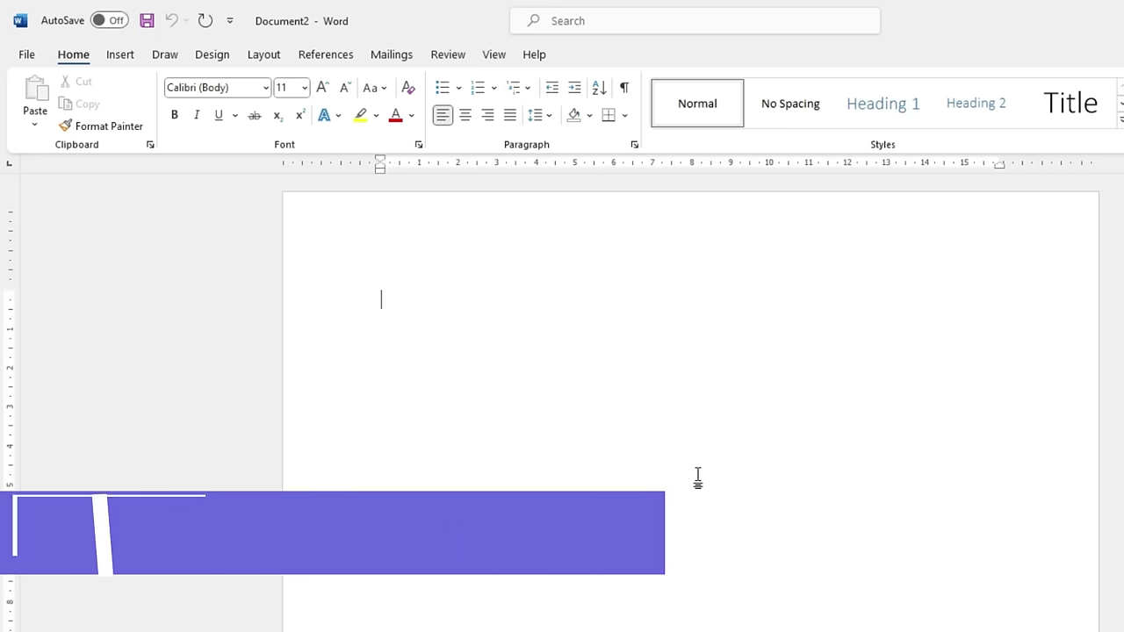
key(ctrl+o)
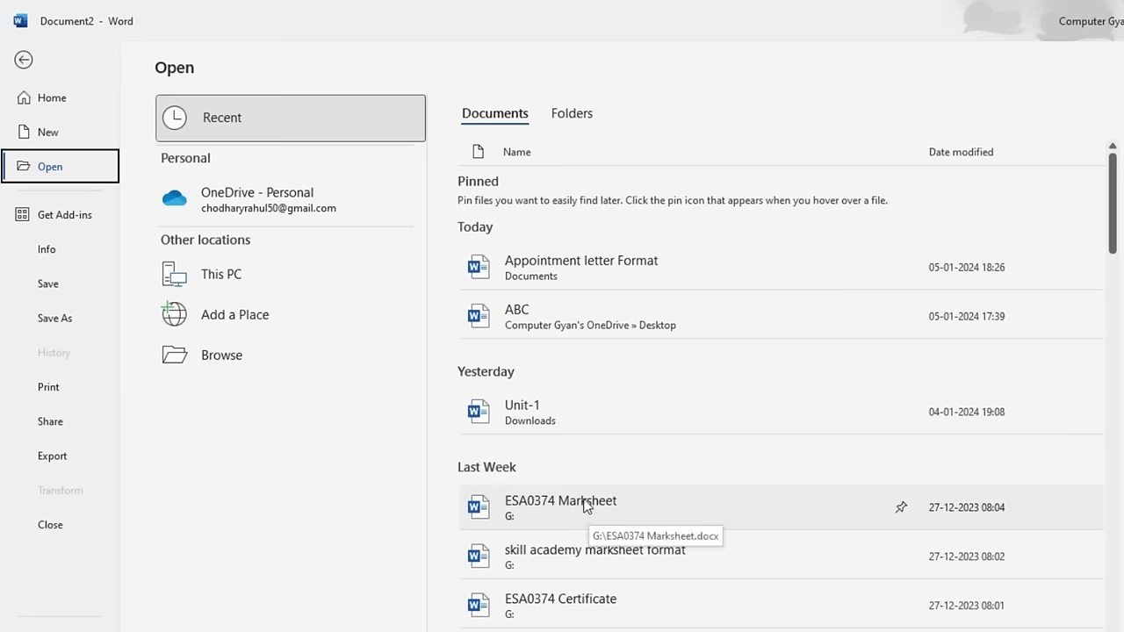
click(596, 413)
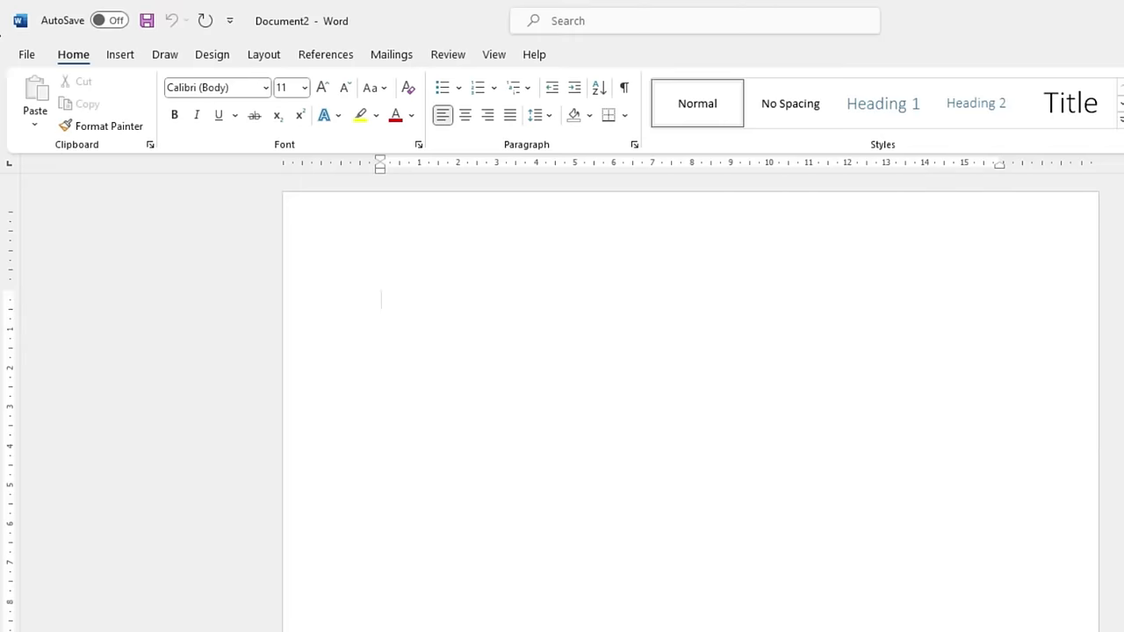
key(alt+Tab)
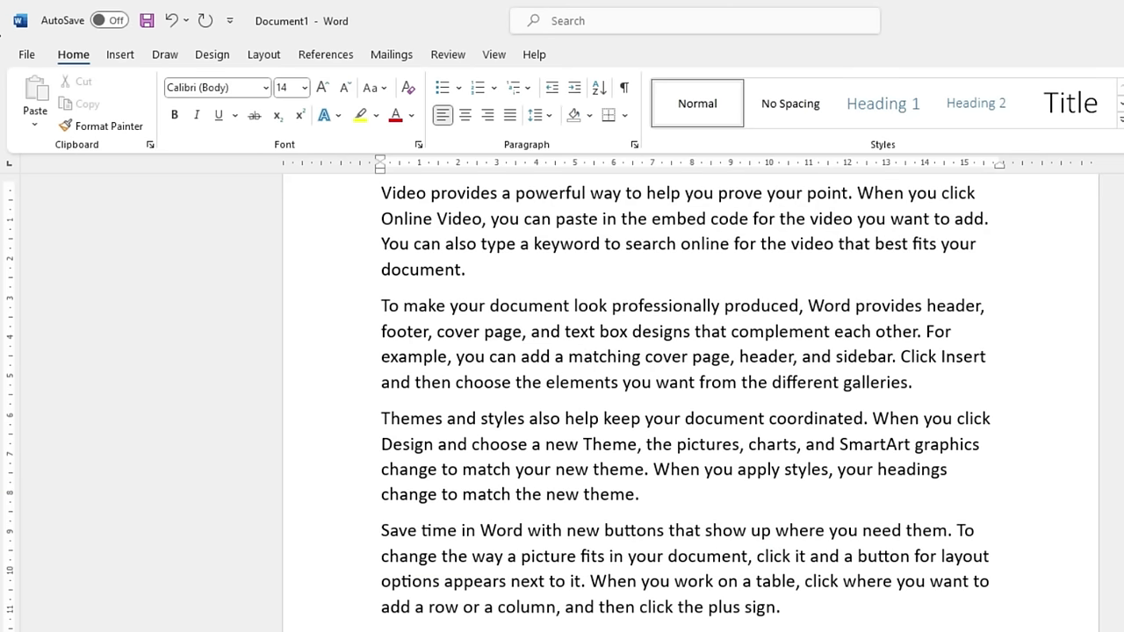
key(ctrl+p)
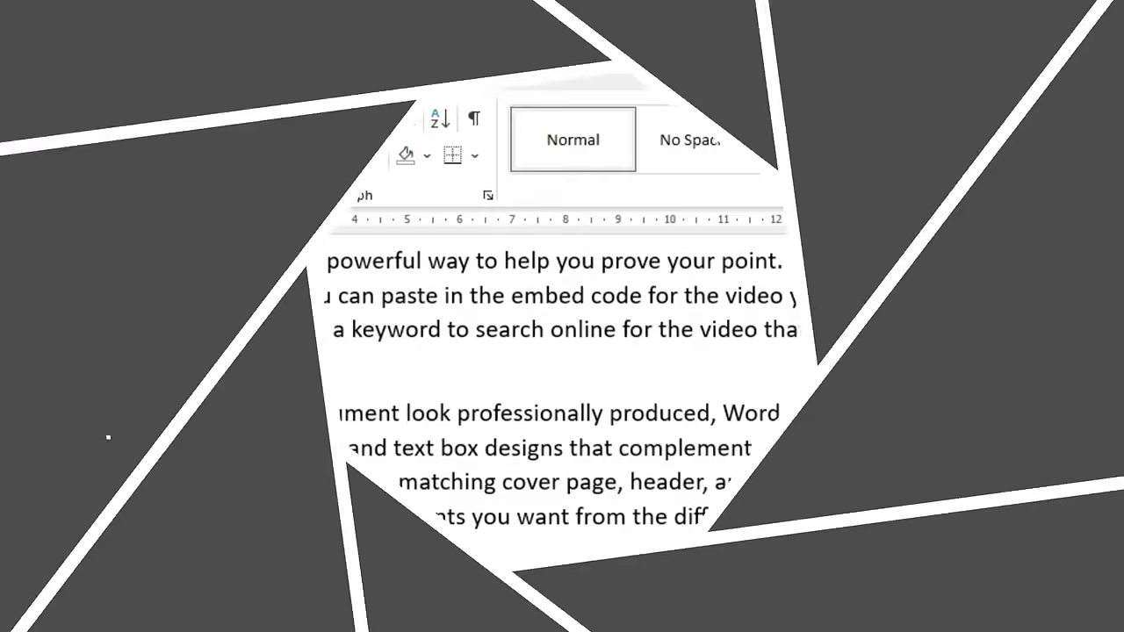
scroll(451, 401, up, 1)
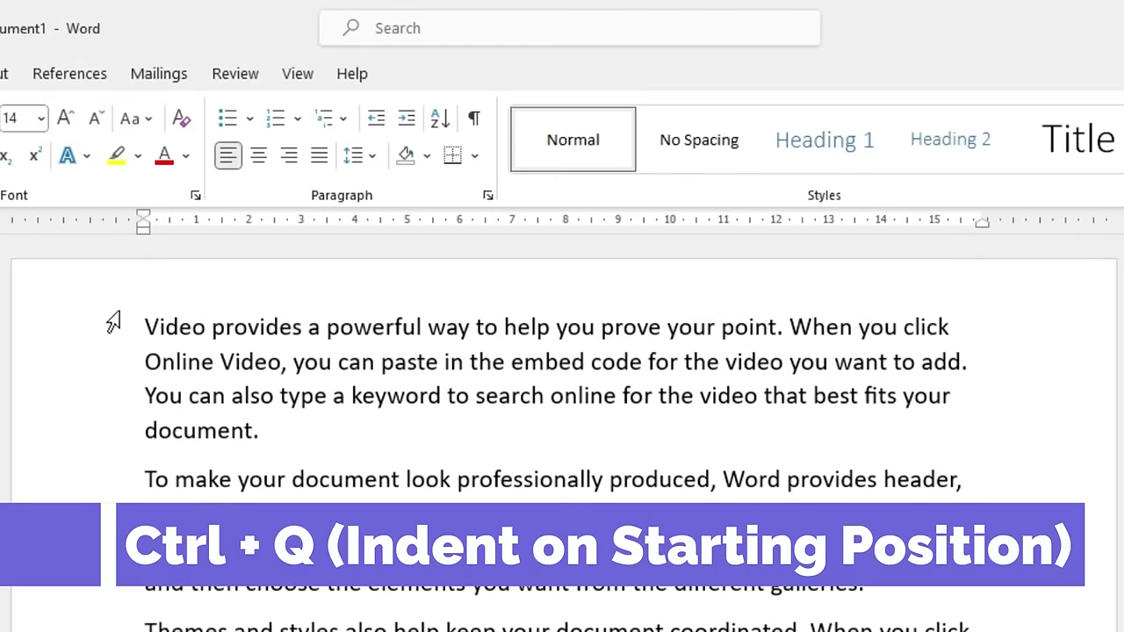
click(143, 327)
key(ctrl+m)
key(ctrl+m)
key(ctrl+m)
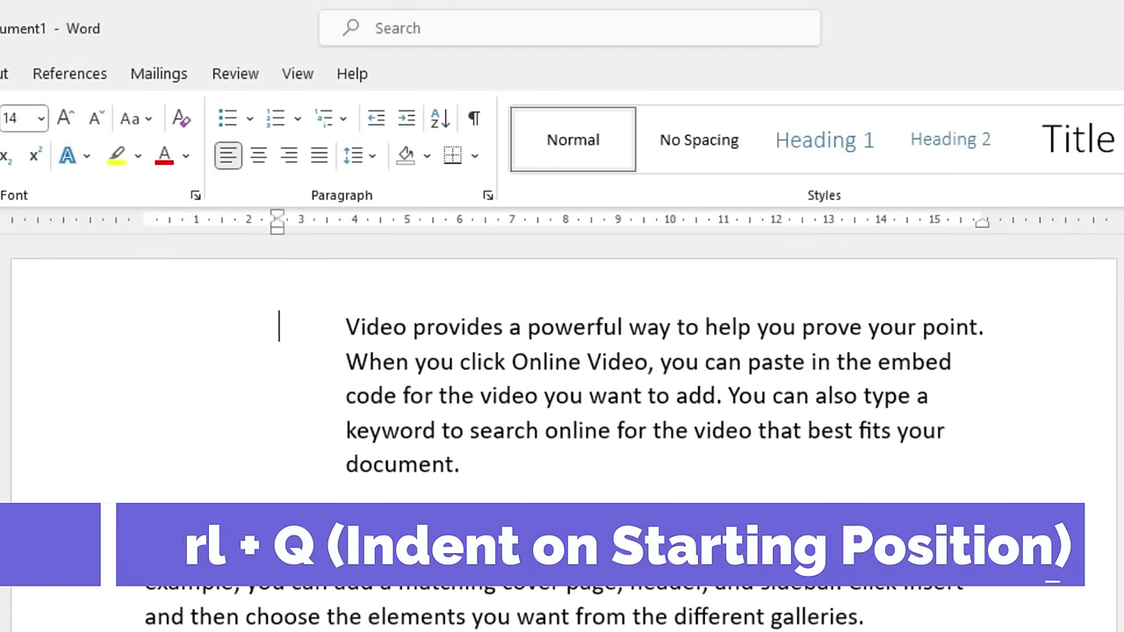
key(ctrl+m)
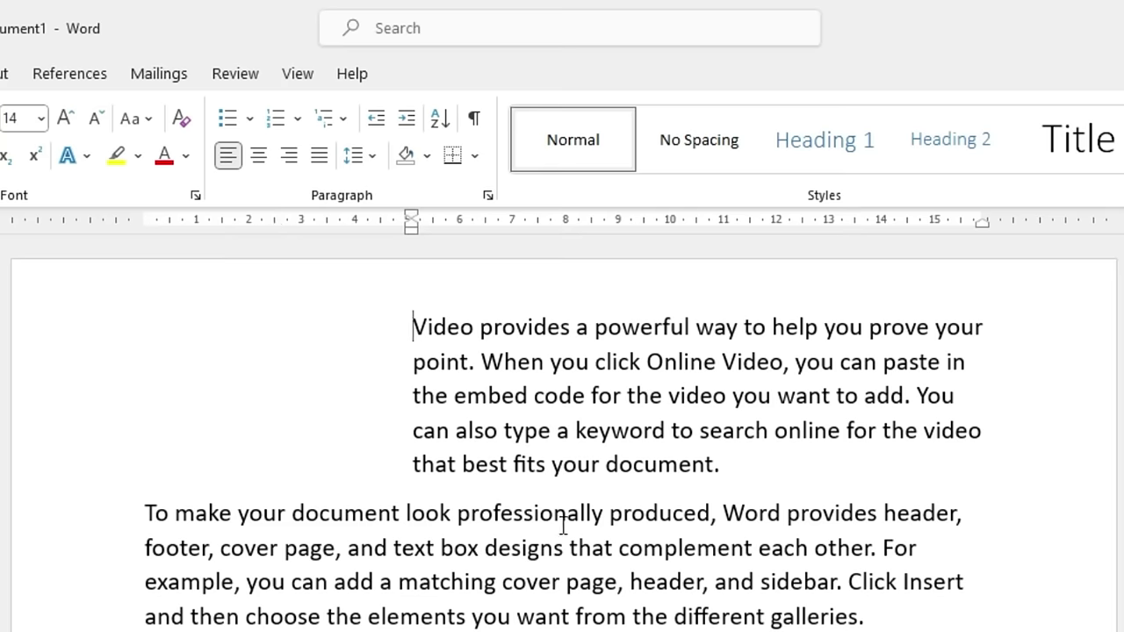
key(ctrl+q)
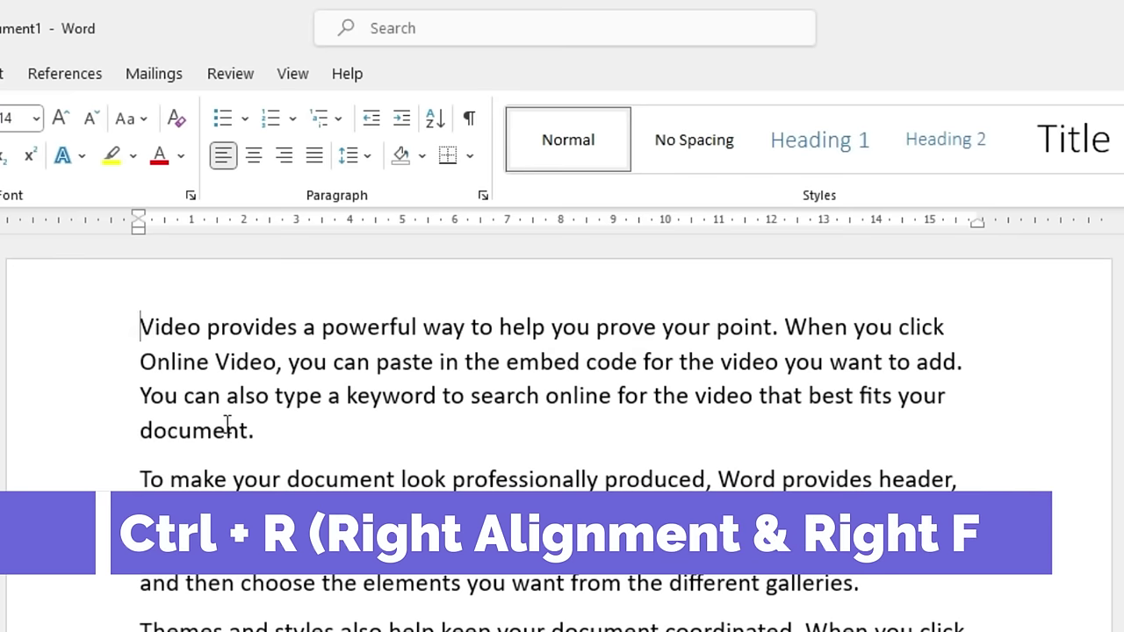
Step: Add a right-aligned line with a person's first name after the first paragraph, then switch to Excel
click(168, 432)
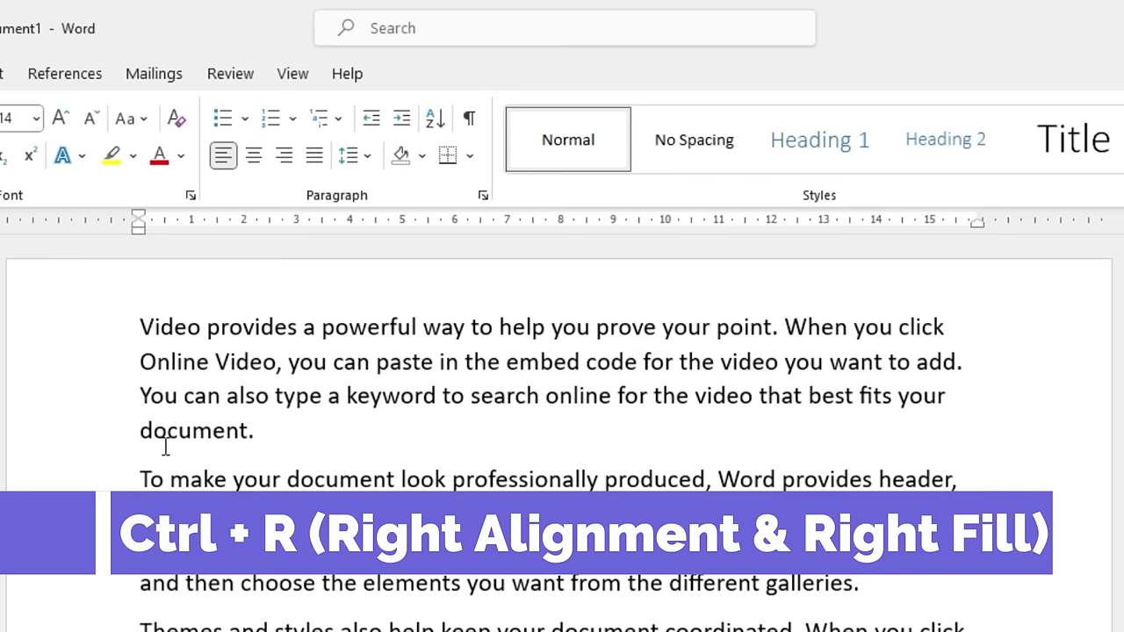
click(303, 432)
key(Return)
text(rahul)
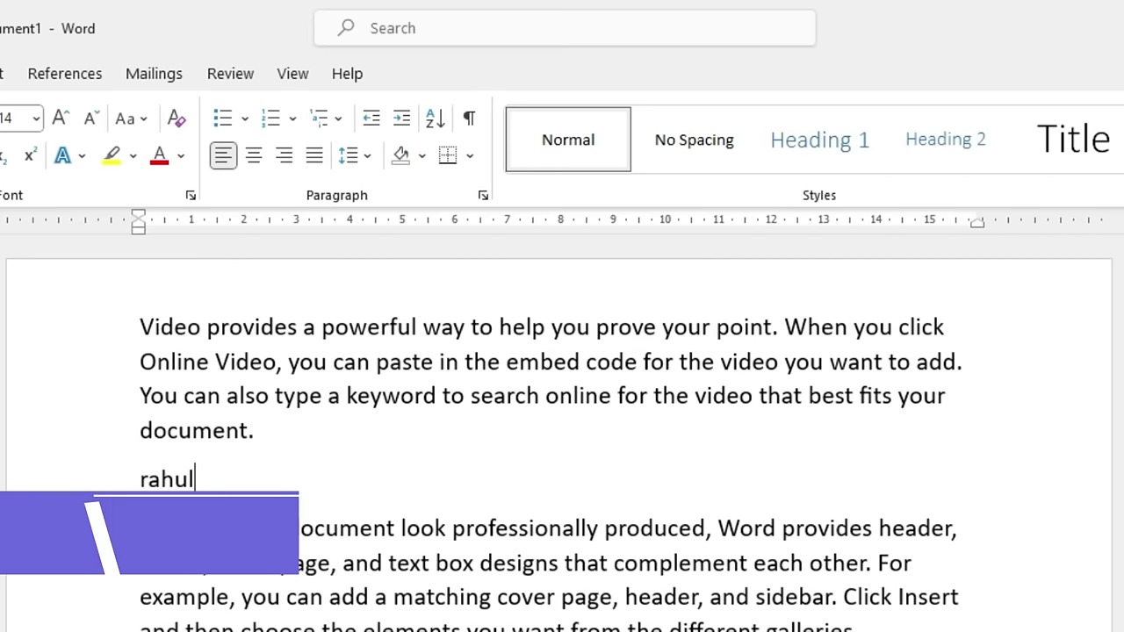
key(ctrl+r)
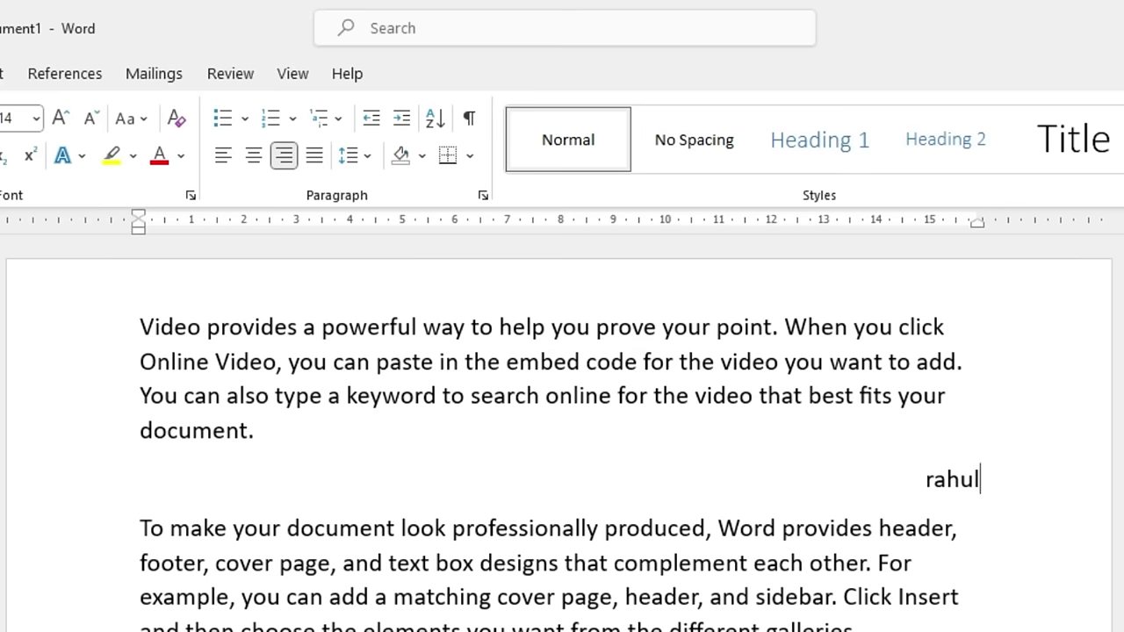
key(alt+Tab)
key(Tab)
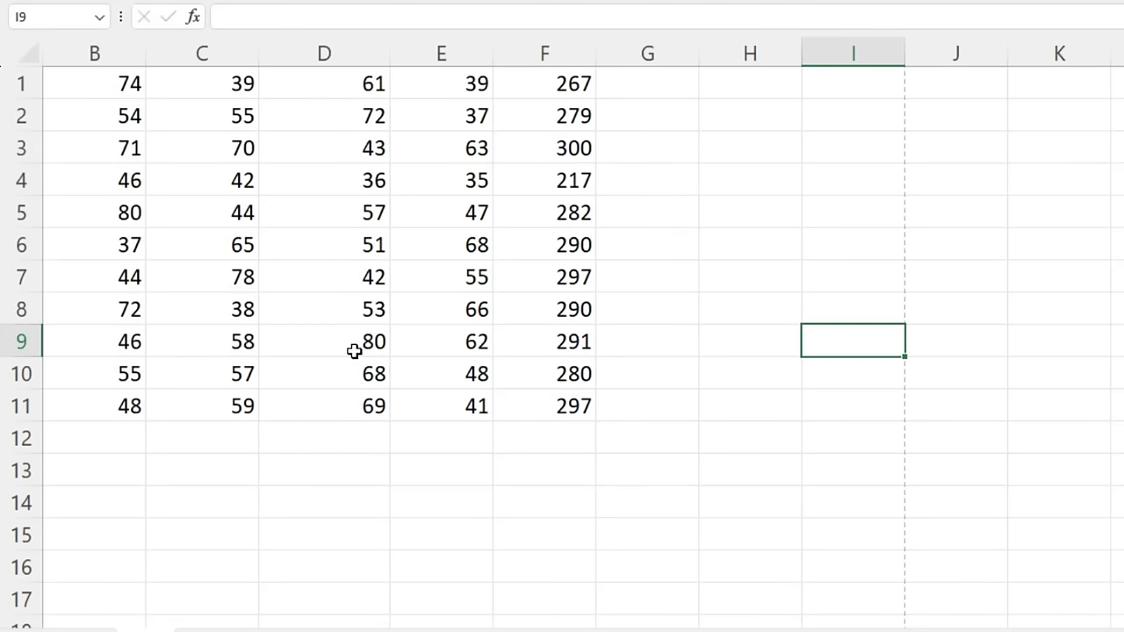
scroll(341, 367, up, 2)
scroll(341, 367, up, 1)
scroll(398, 389, up, 1)
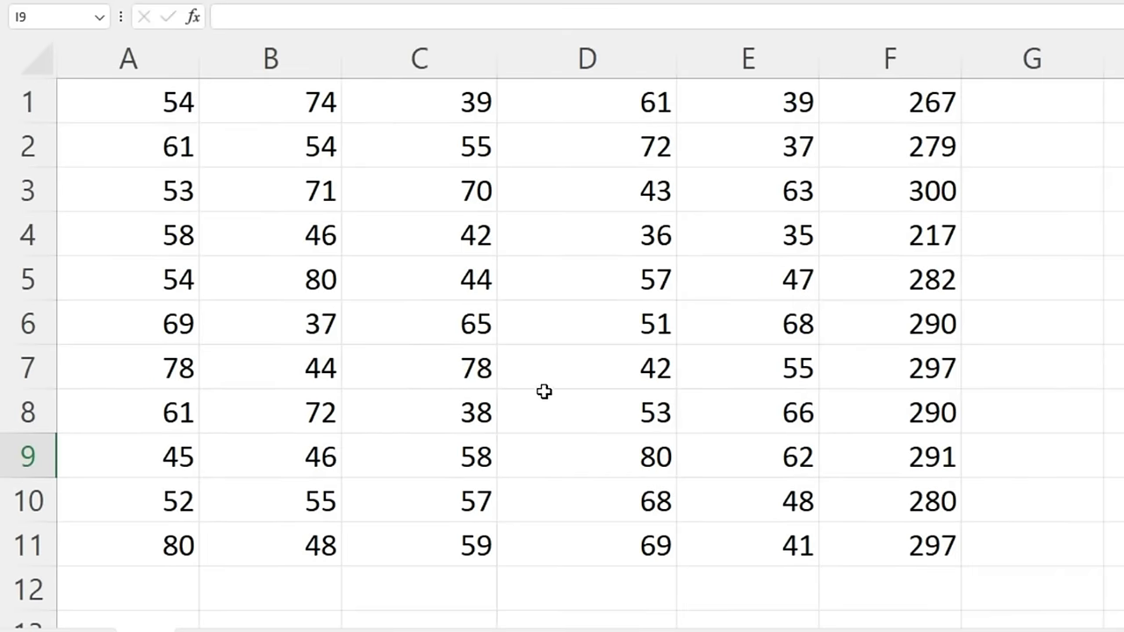
drag(163, 101, 910, 546)
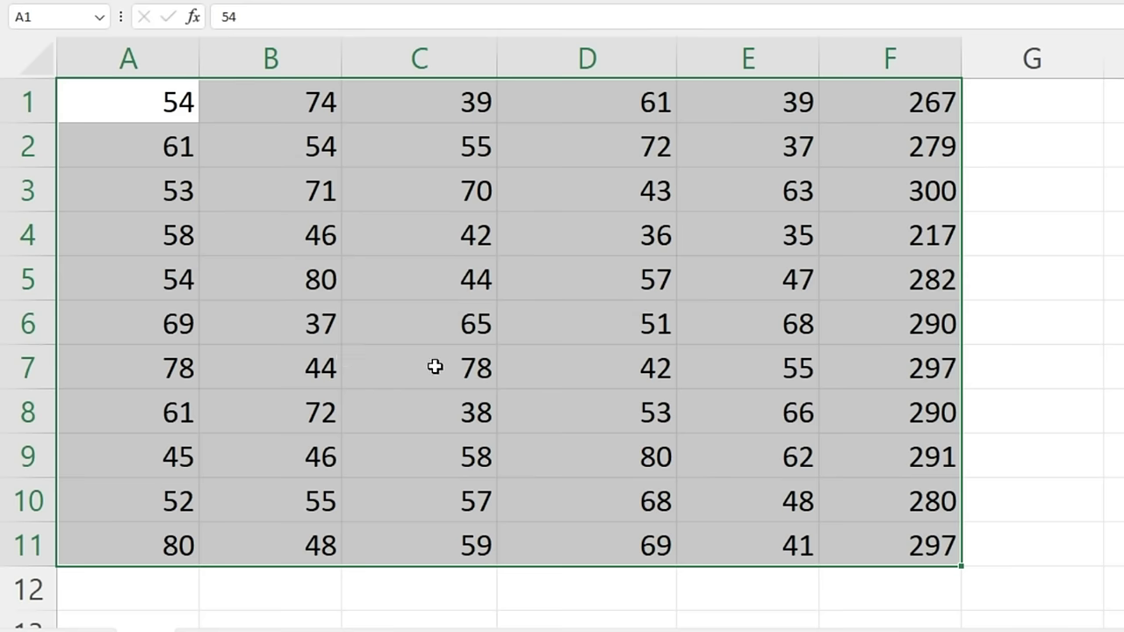
drag(139, 111, 126, 545)
mouse_move(296, 99)
mouse_down()
mouse_move(805, 138)
mouse_move(873, 524)
mouse_up()
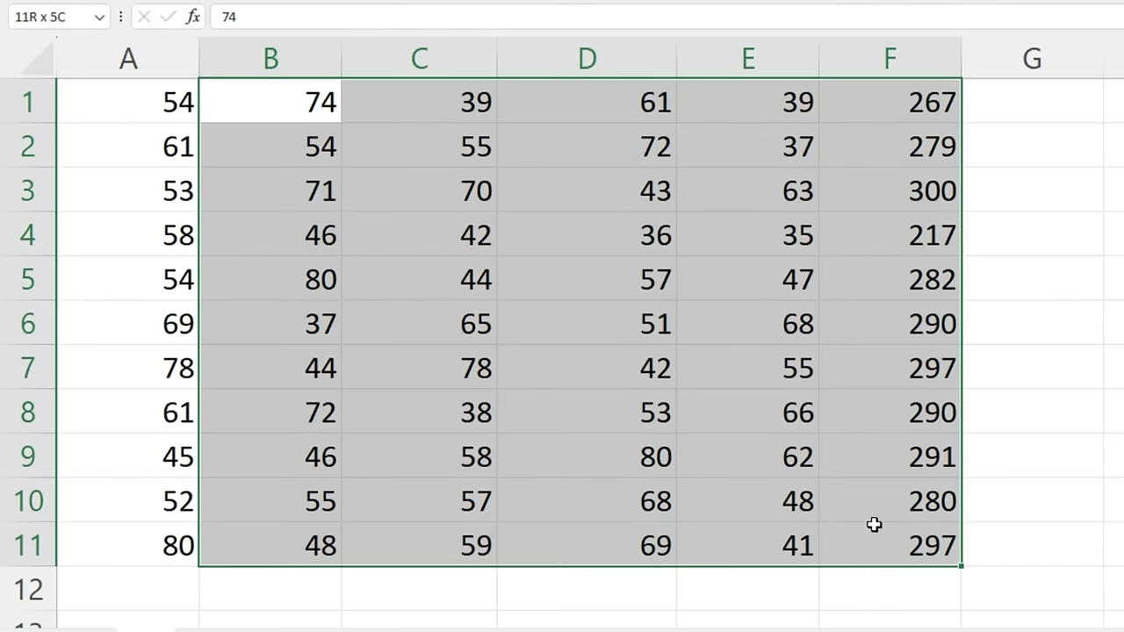
mouse_move(145, 103)
mouse_down()
mouse_move(895, 439)
mouse_move(904, 527)
mouse_up()
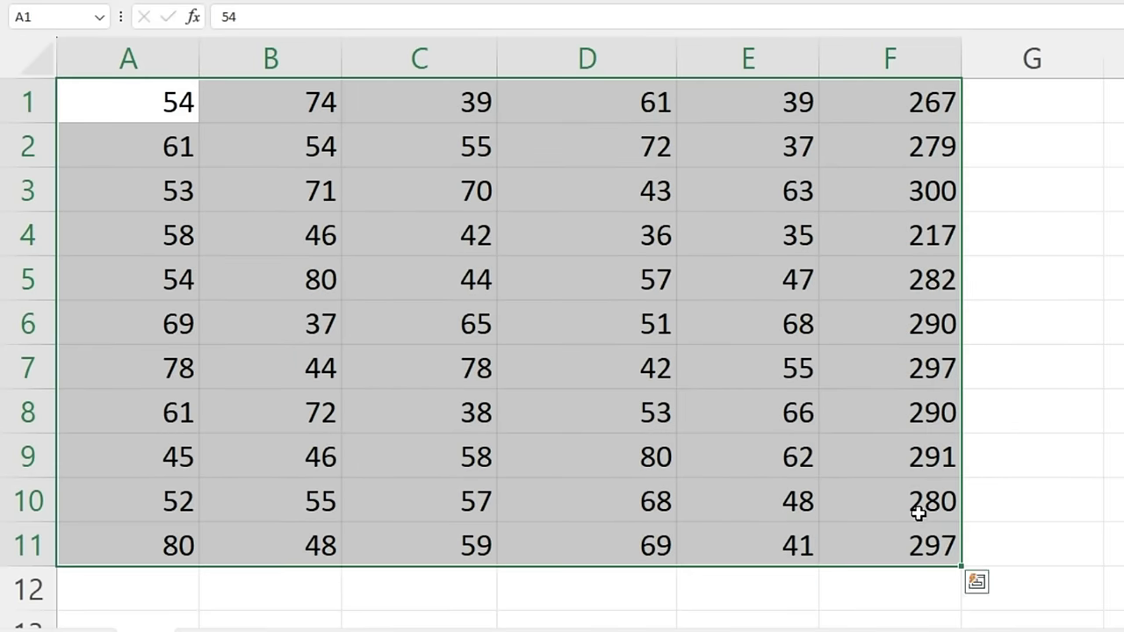
key(ctrl+r)
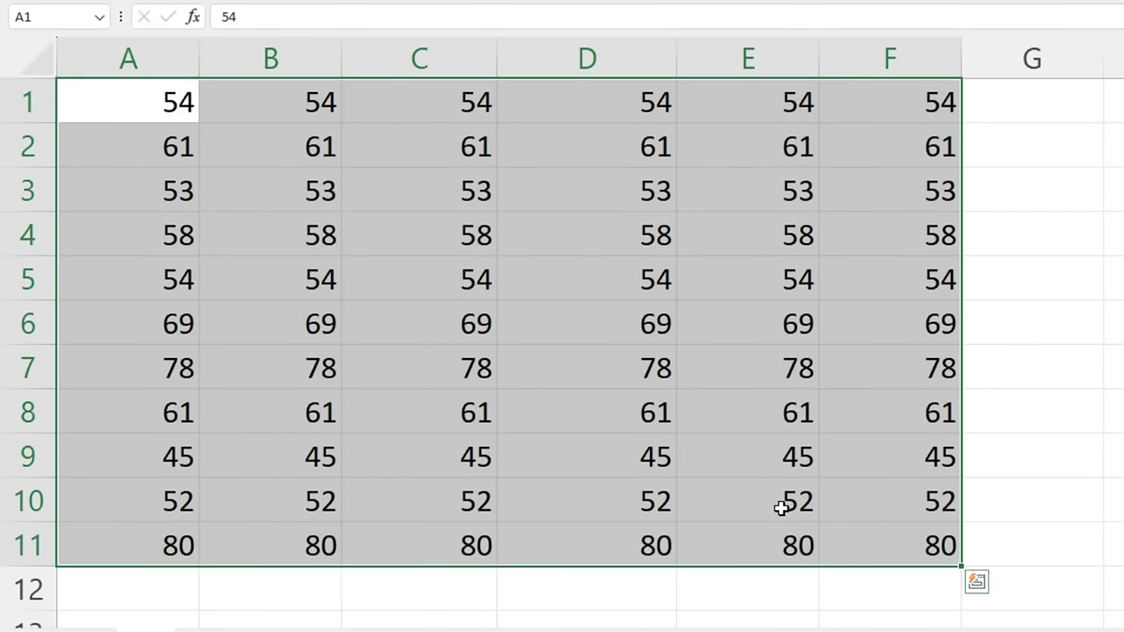
click(129, 103)
click(314, 100)
click(482, 100)
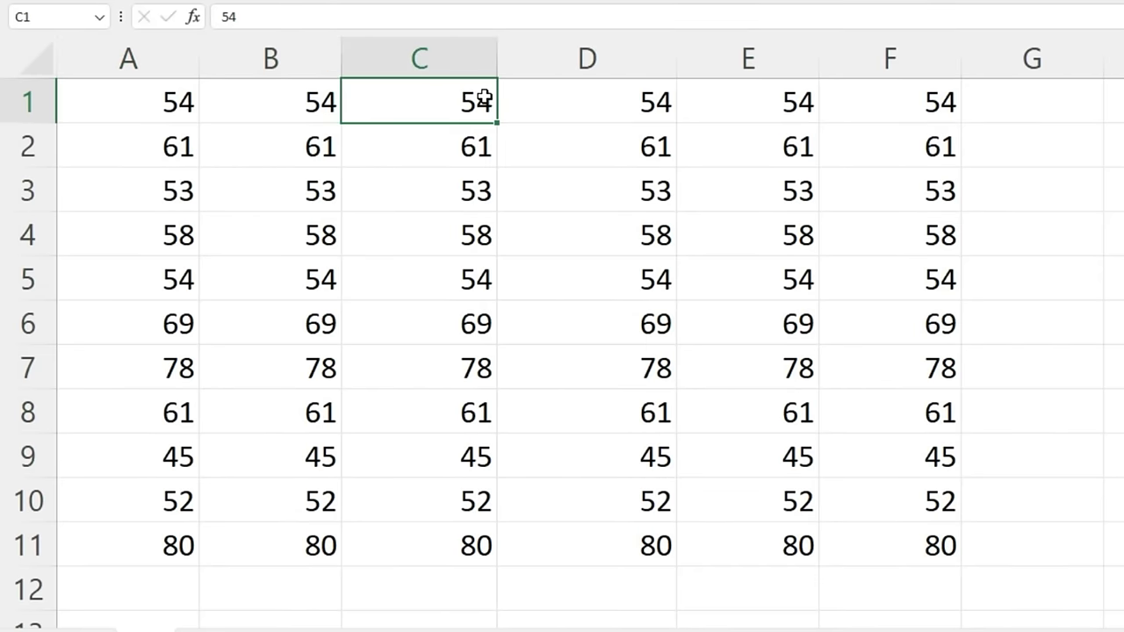
click(605, 98)
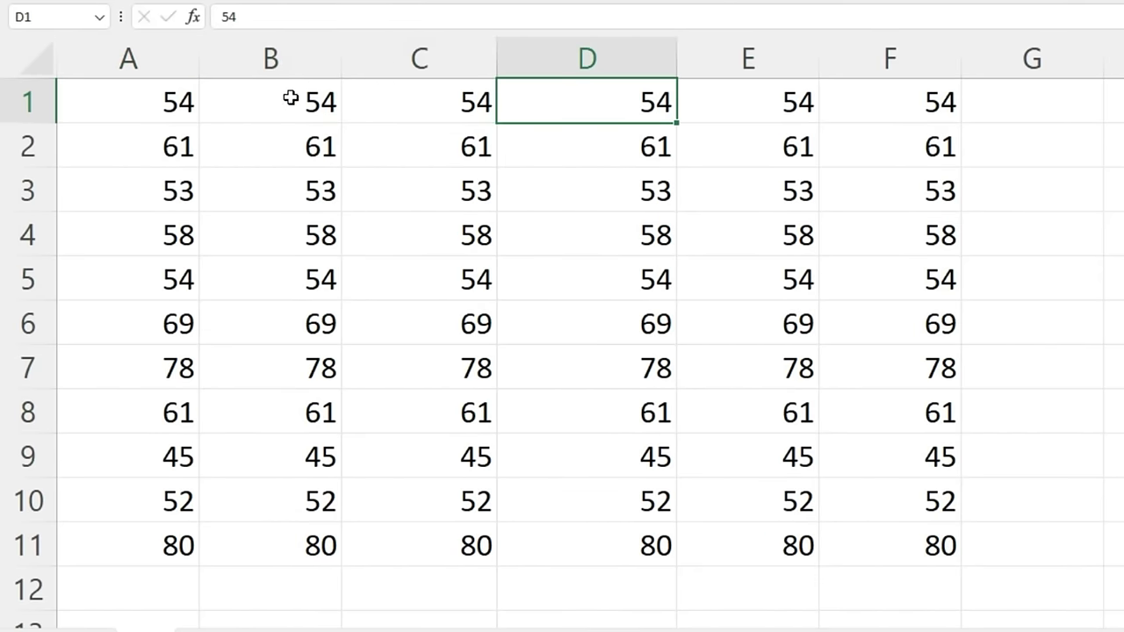
drag(291, 99, 913, 100)
drag(277, 153, 898, 153)
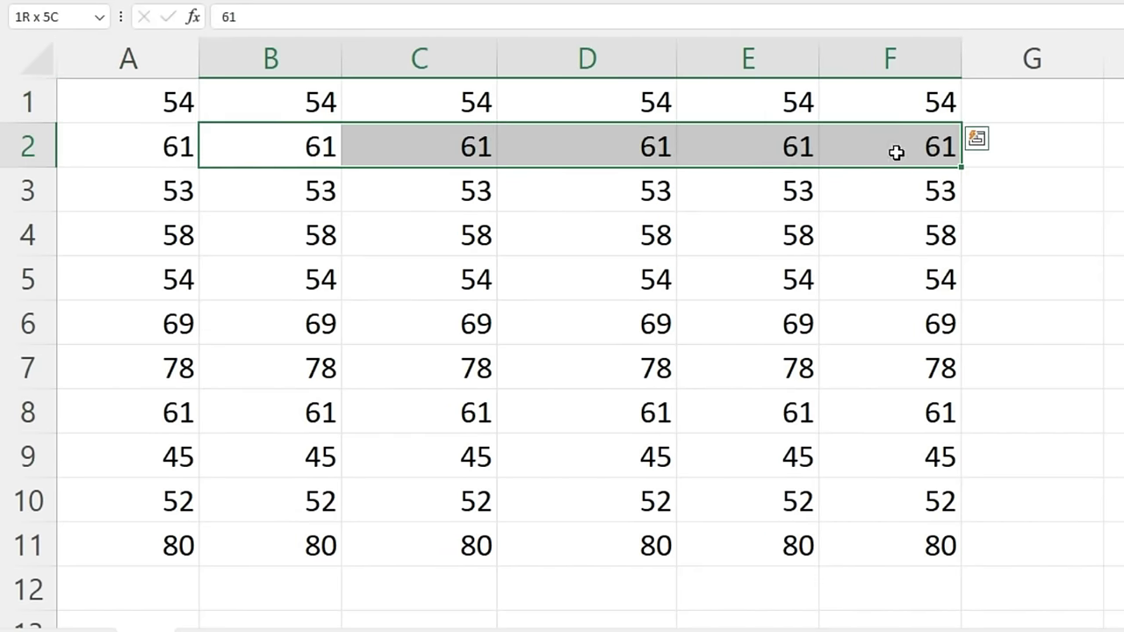
click(312, 192)
drag(312, 192, 906, 179)
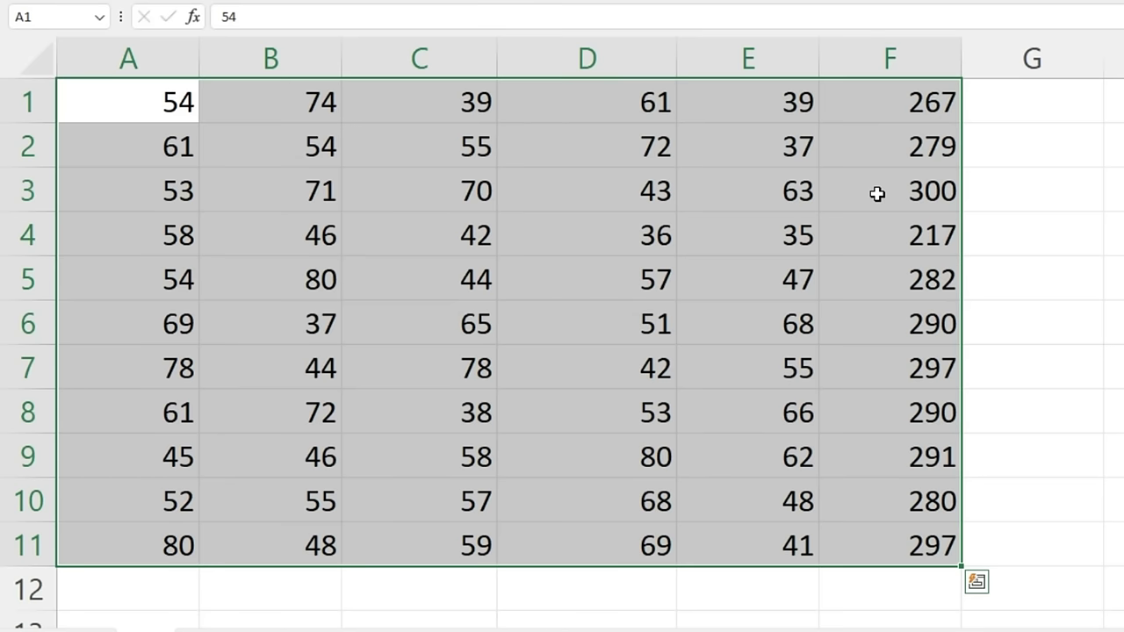
mouse_move(258, 100)
mouse_down()
mouse_move(850, 502)
mouse_move(849, 531)
mouse_up()
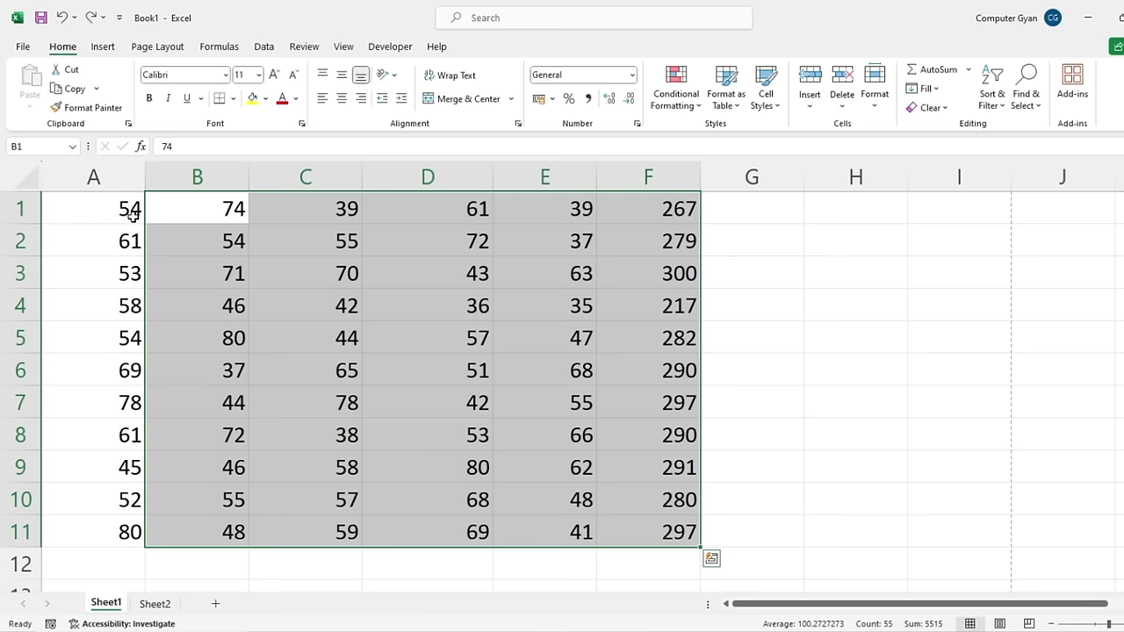
Step: Save the workbook to the G: drive under the name 'practice file'
click(809, 368)
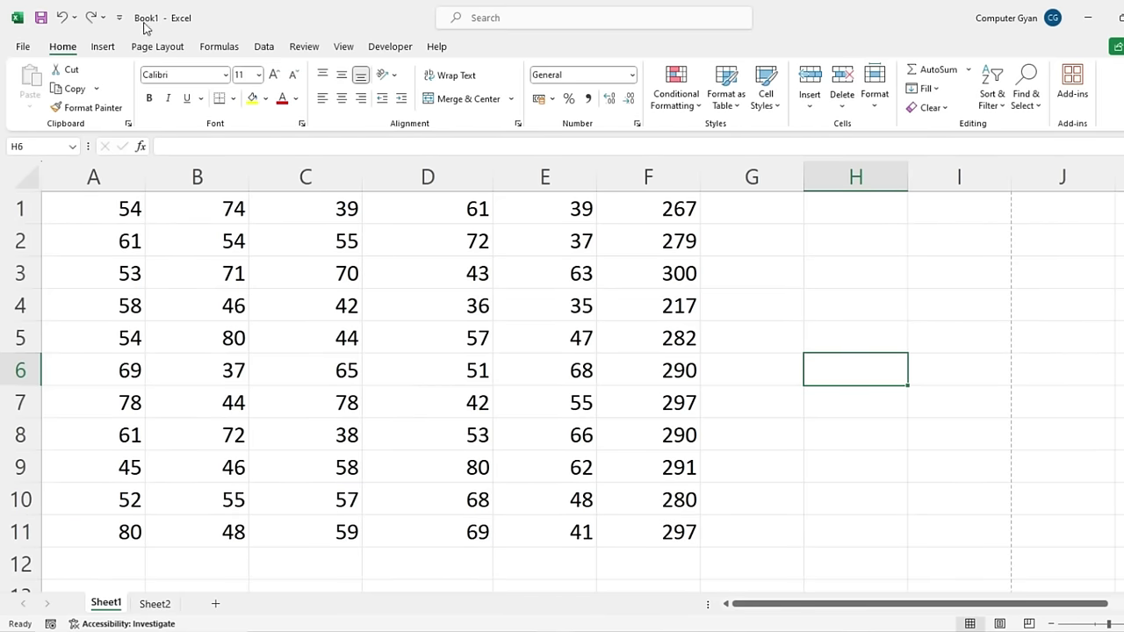
key(ctrl+s)
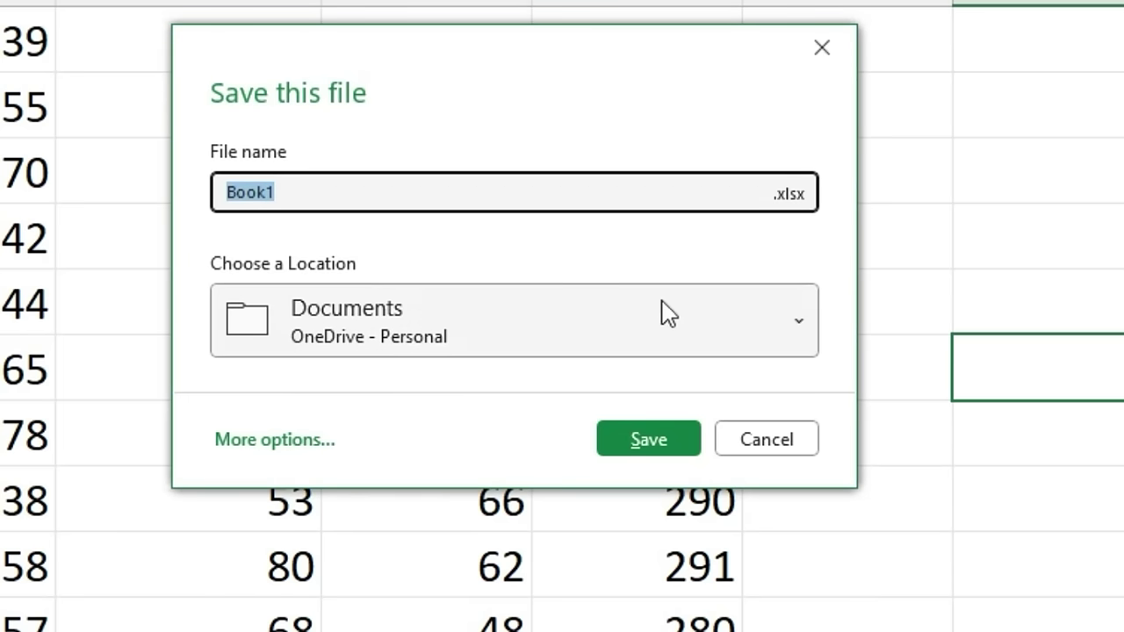
click(785, 335)
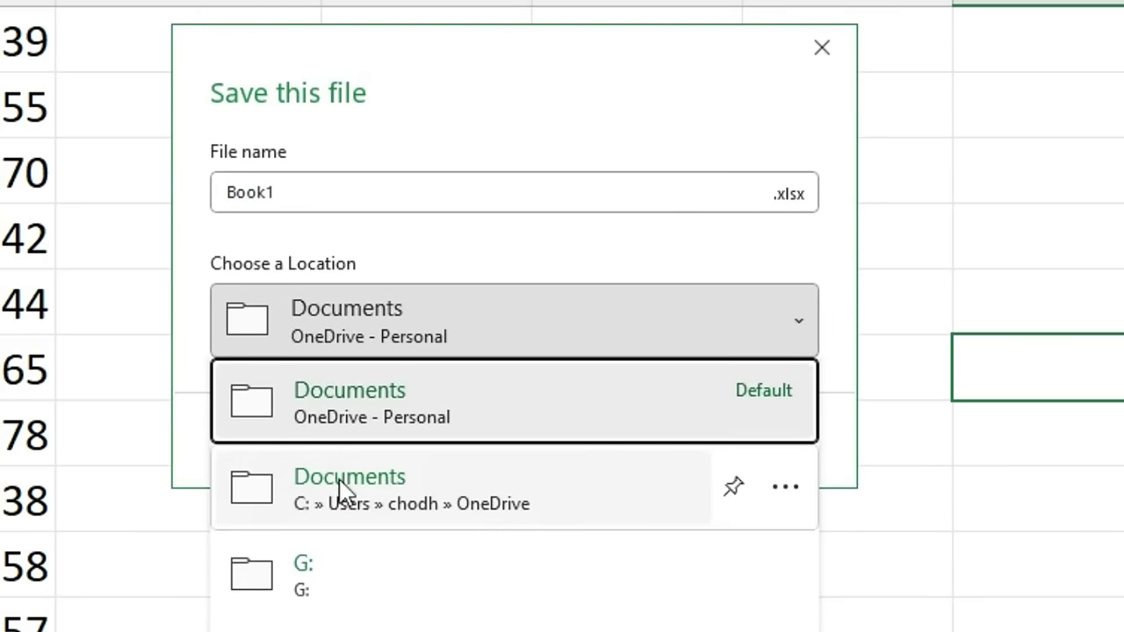
click(395, 597)
click(299, 190)
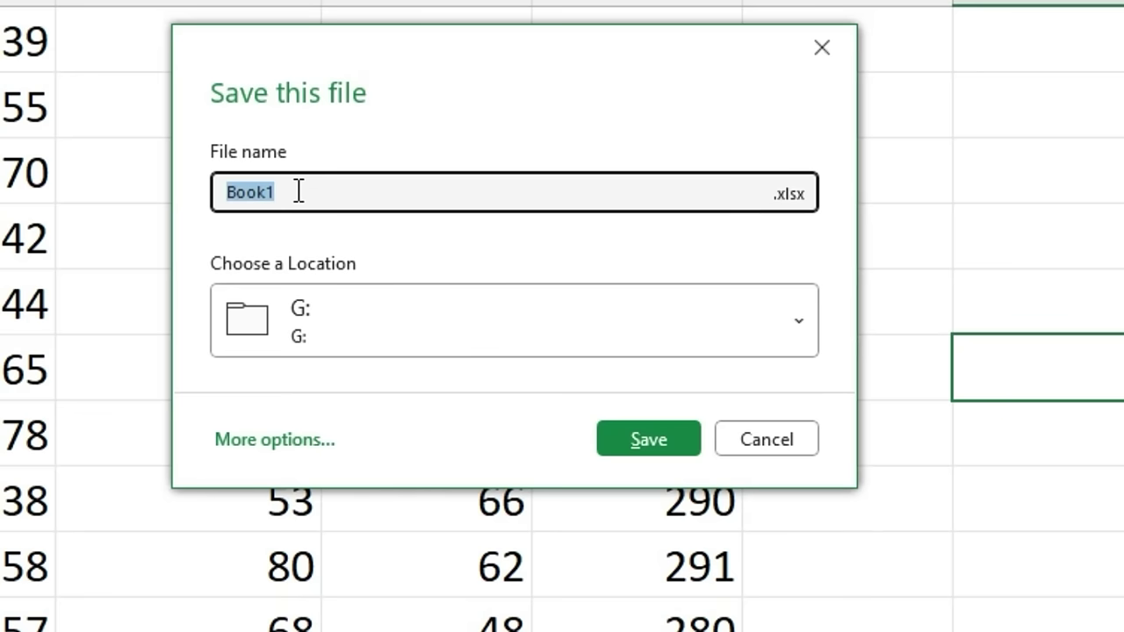
text(practice file)
click(647, 439)
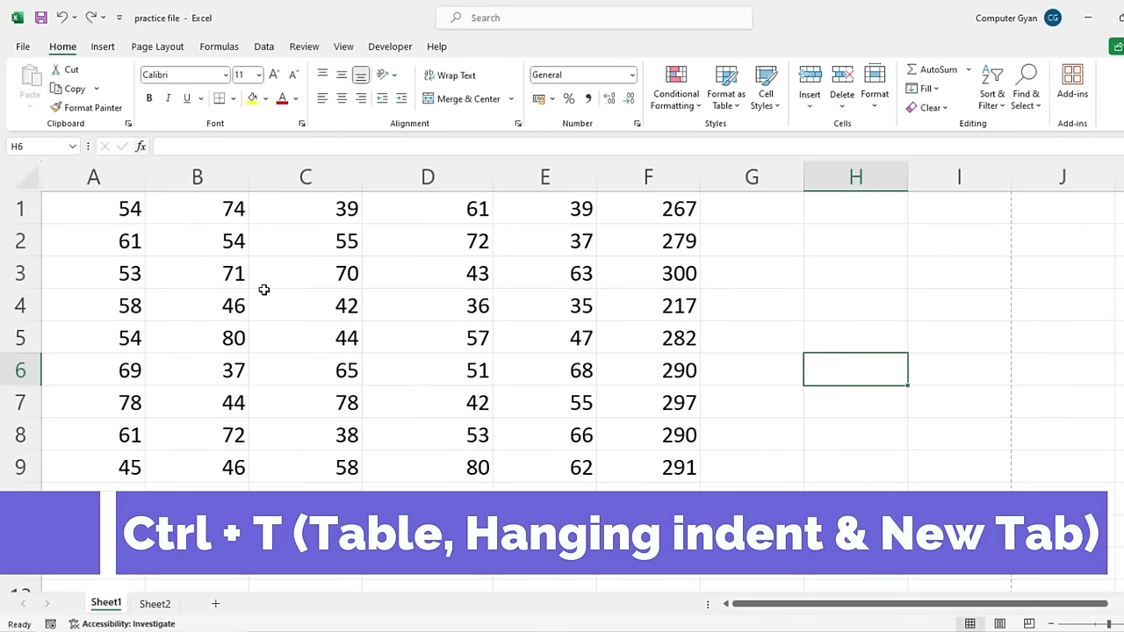
scroll(289, 307, down, 1)
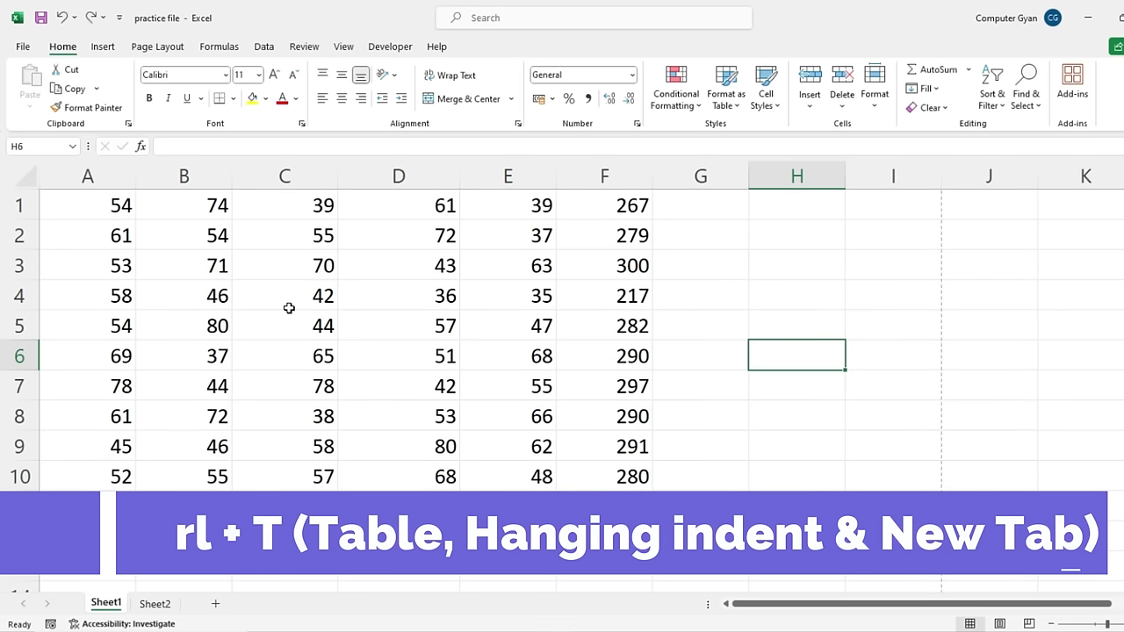
mouse_move(111, 200)
mouse_down()
mouse_move(584, 491)
mouse_move(582, 515)
mouse_up()
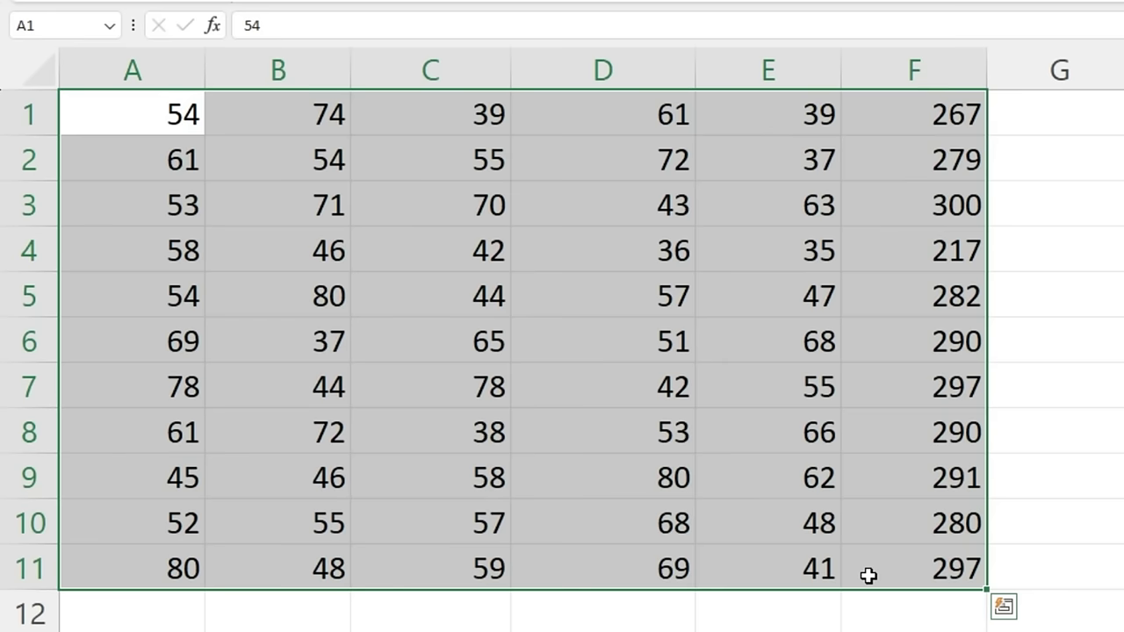
key(ctrl+t)
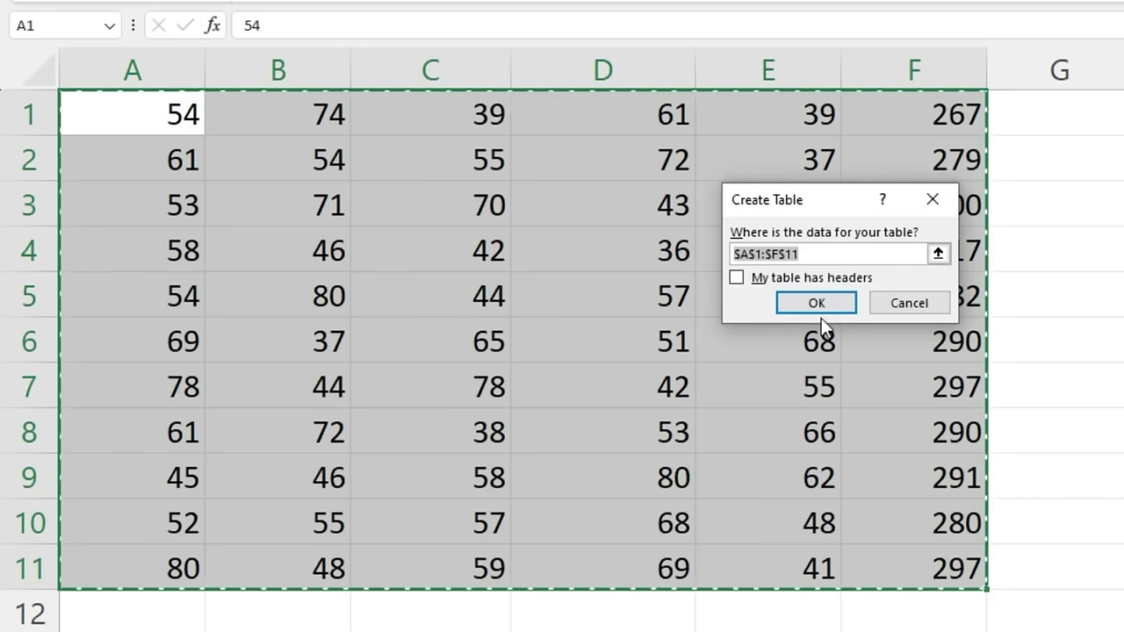
click(818, 308)
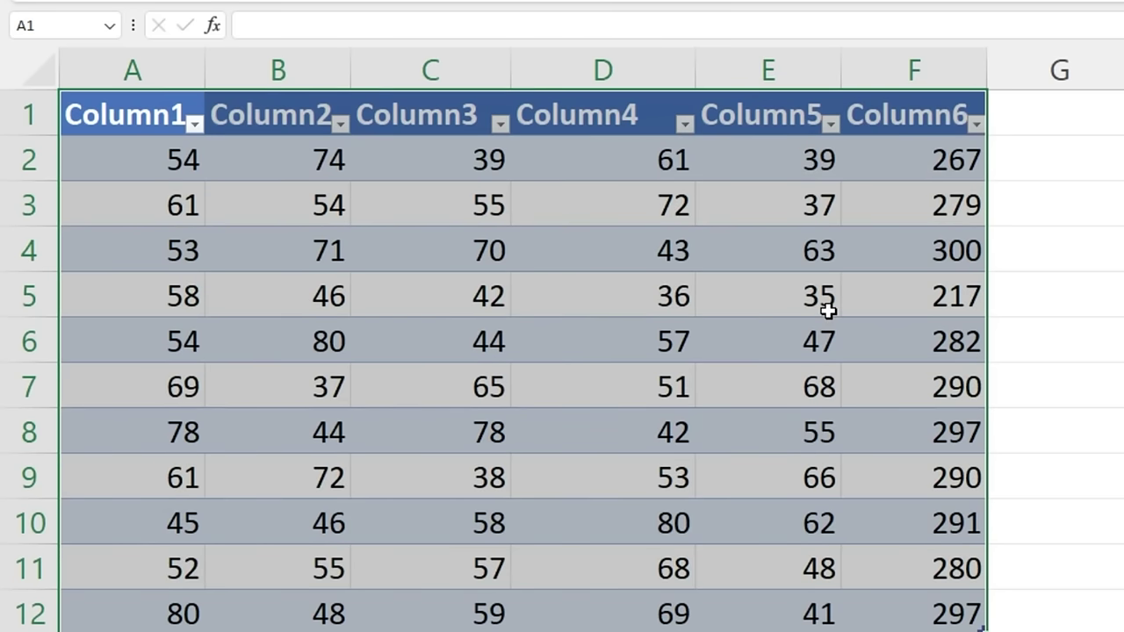
key(ctrl+z)
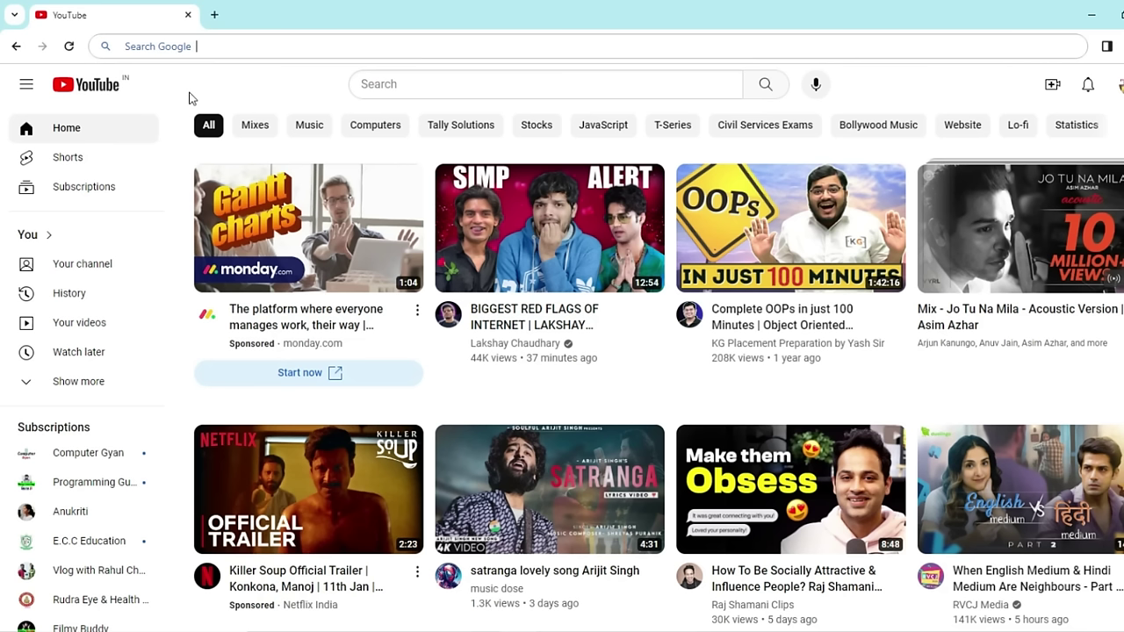
click(215, 15)
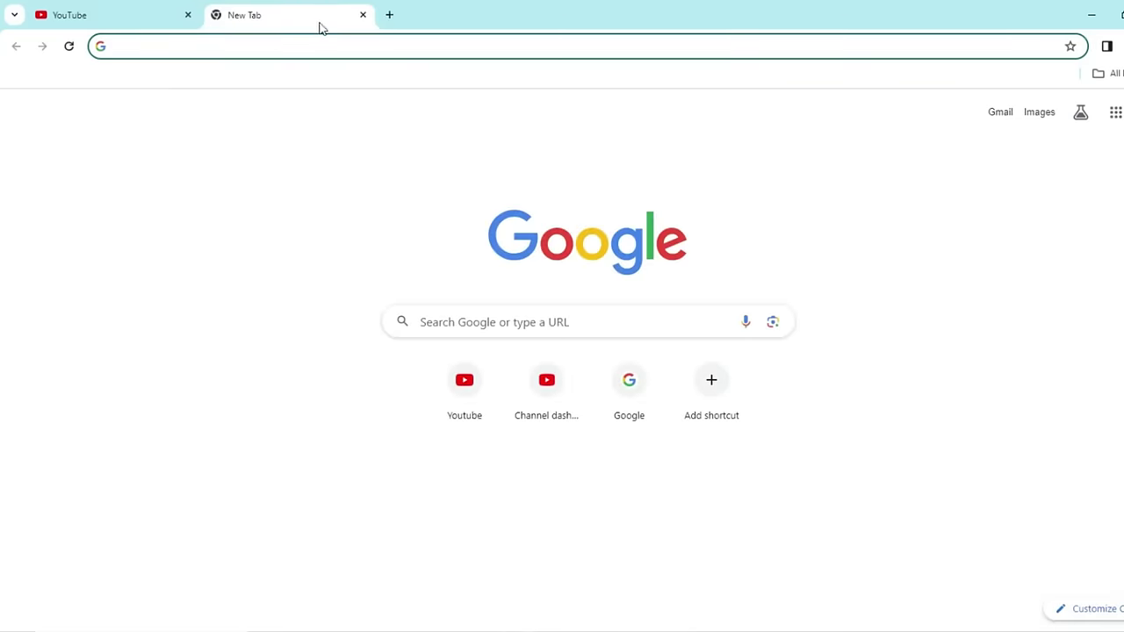
click(363, 15)
mouse_move(297, 187)
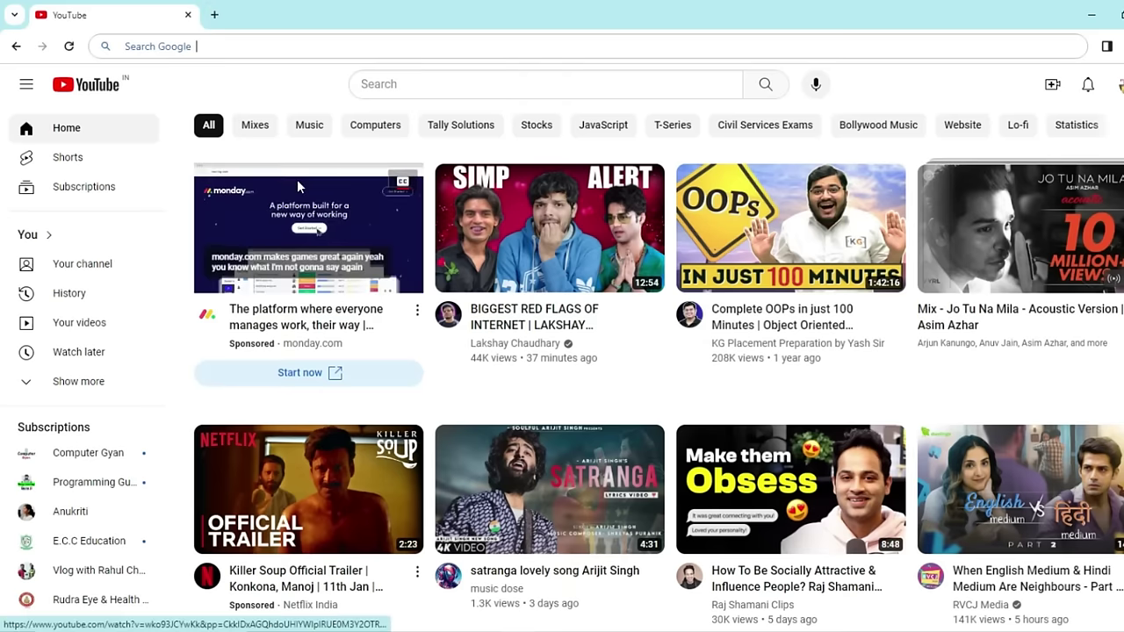
key(ctrl+t)
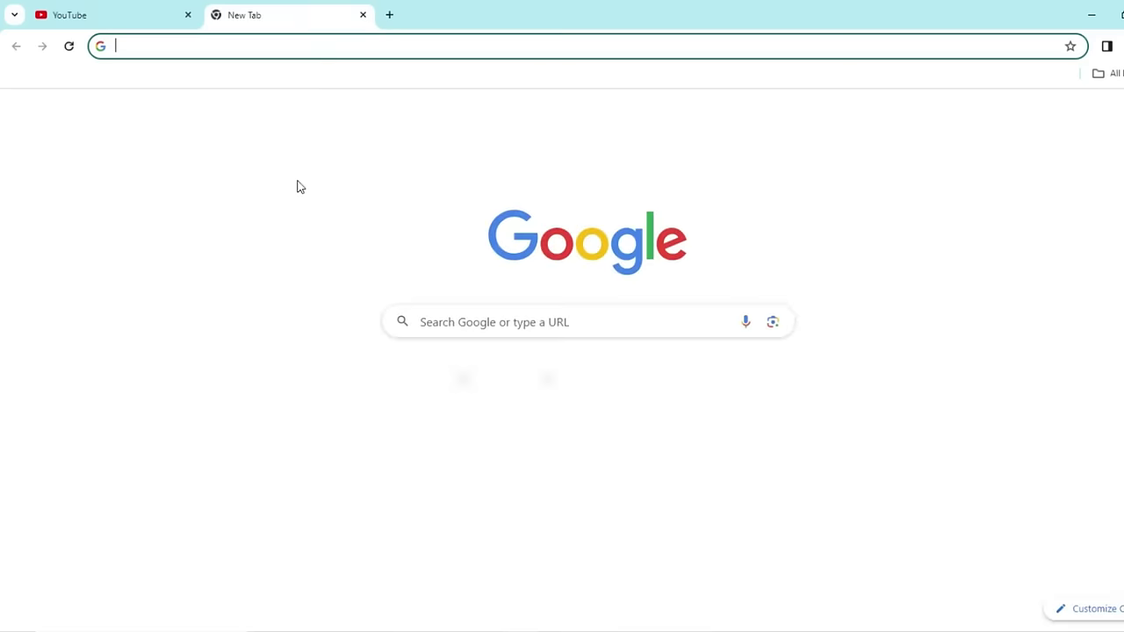
click(364, 16)
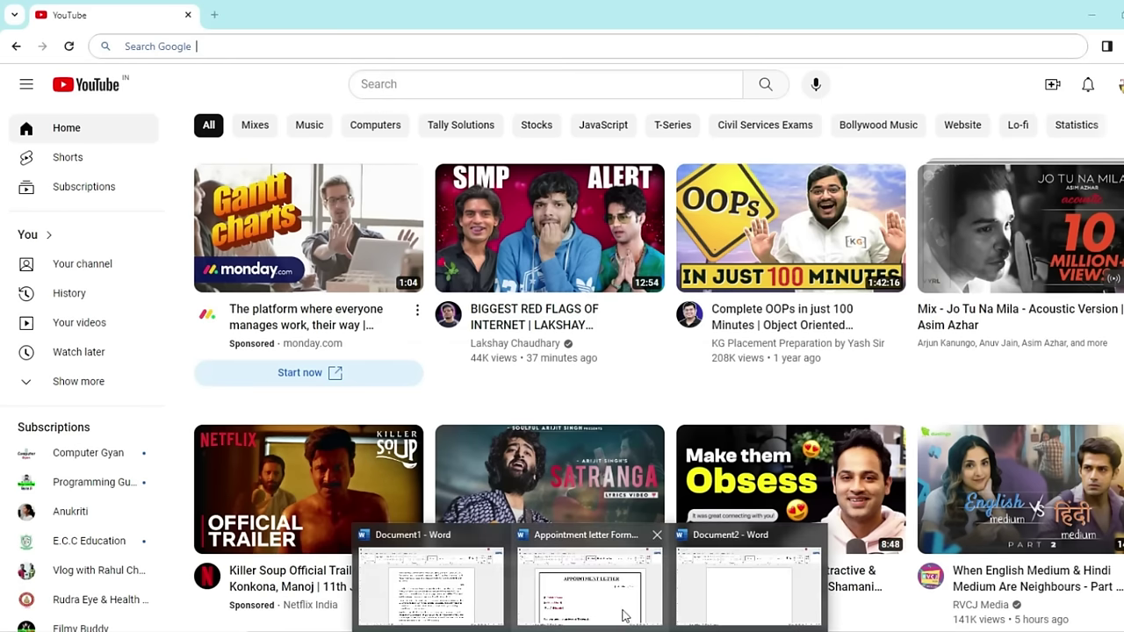
Step: Bring Document1 forward and give the 'To make your document' paragraph a two-step hanging indent
click(420, 580)
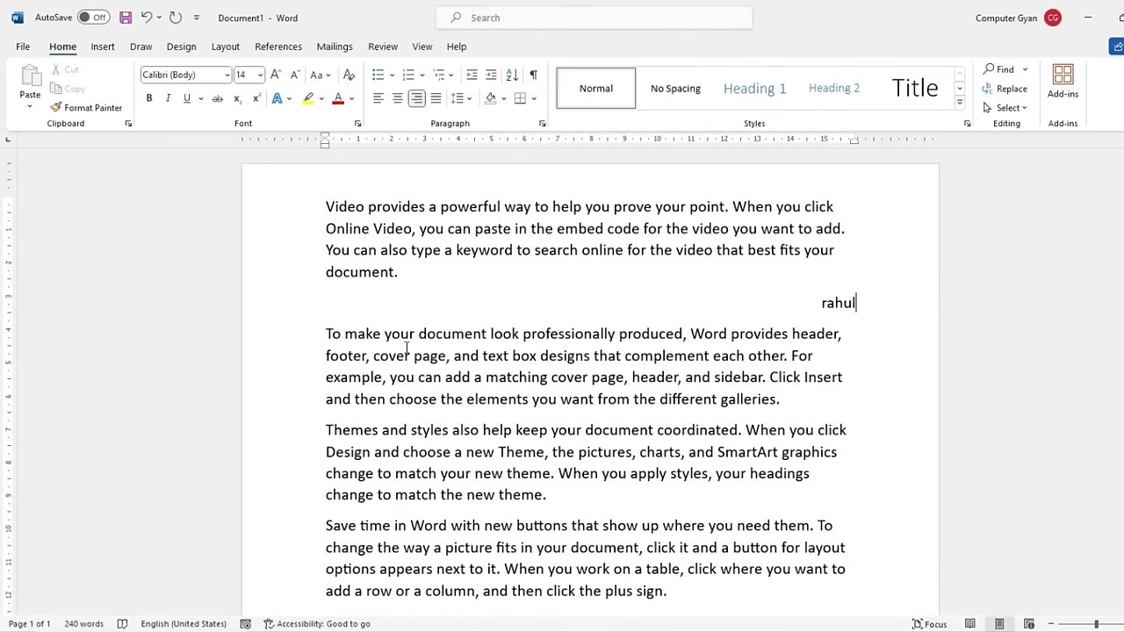
key(ctrl+t)
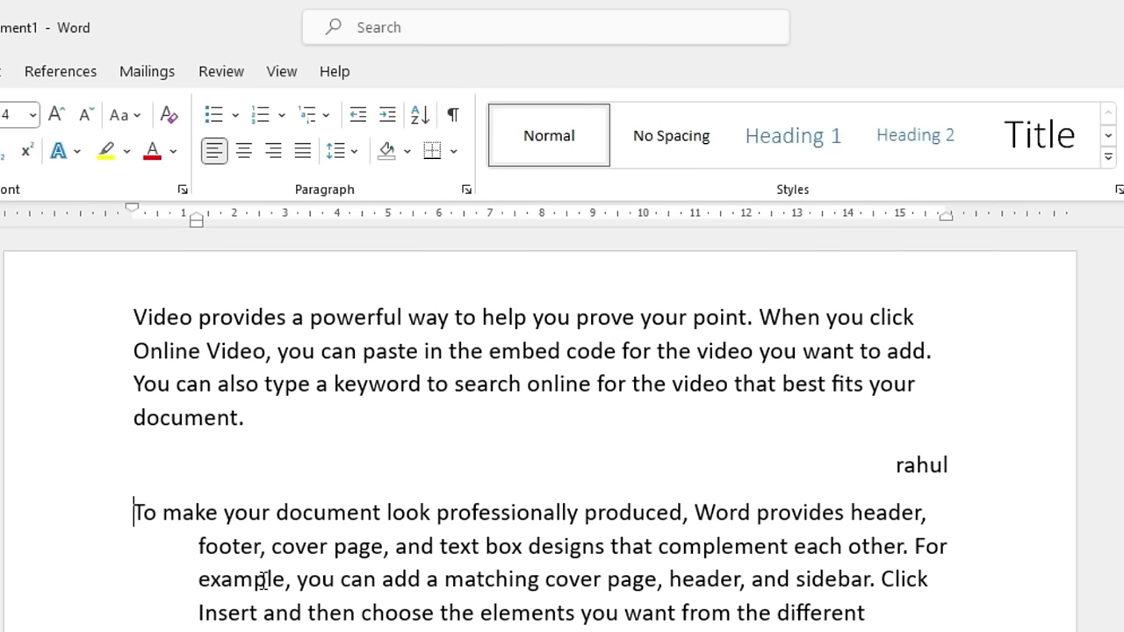
key(ctrl+t)
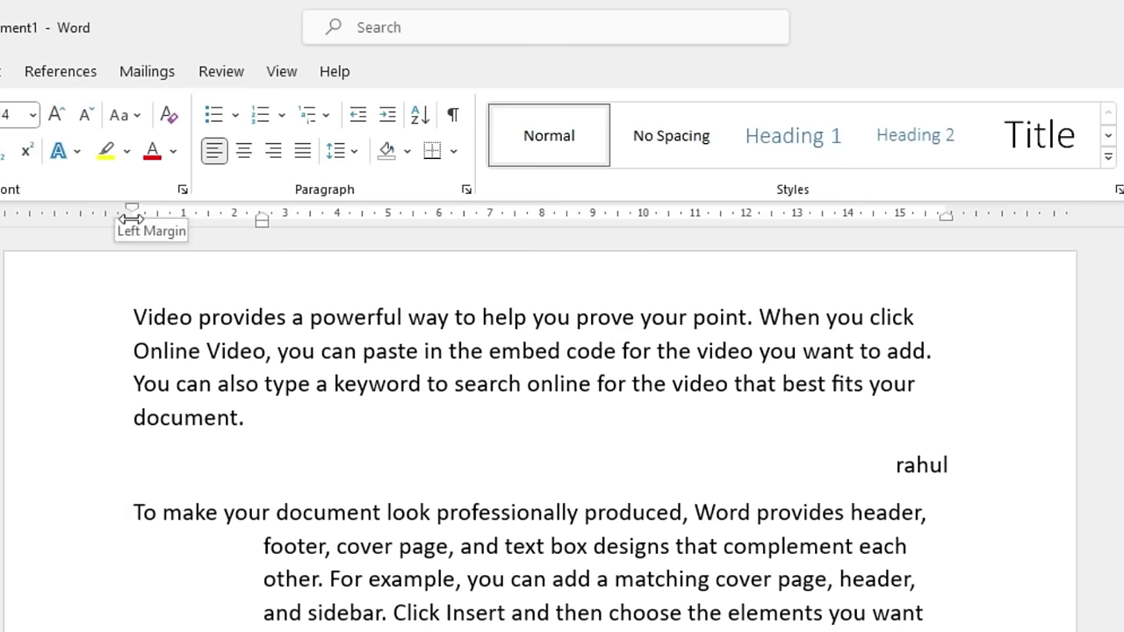
drag(263, 545, 430, 613)
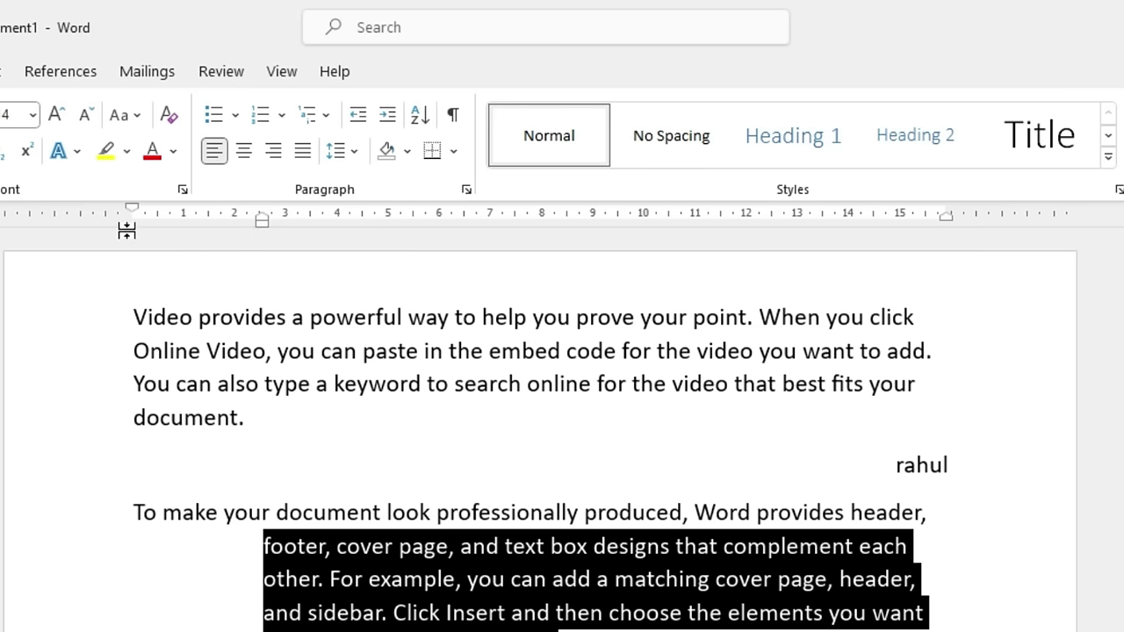
click(138, 517)
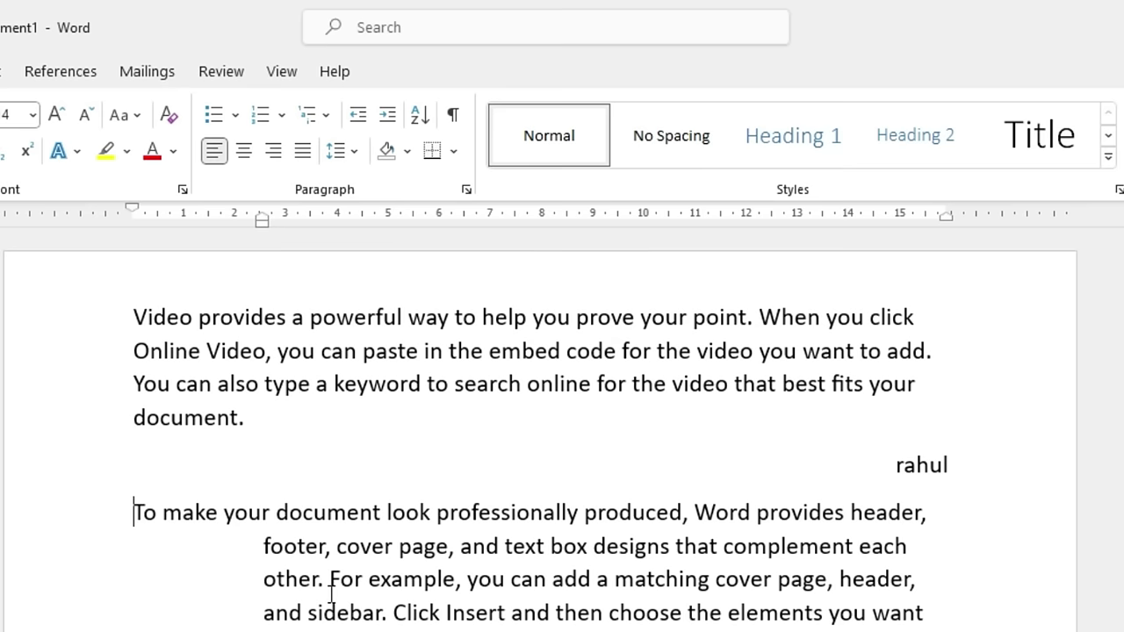
Step: Remove the hanging indent so all the paragraph's lines sit flush left
key(ctrl+shift+t)
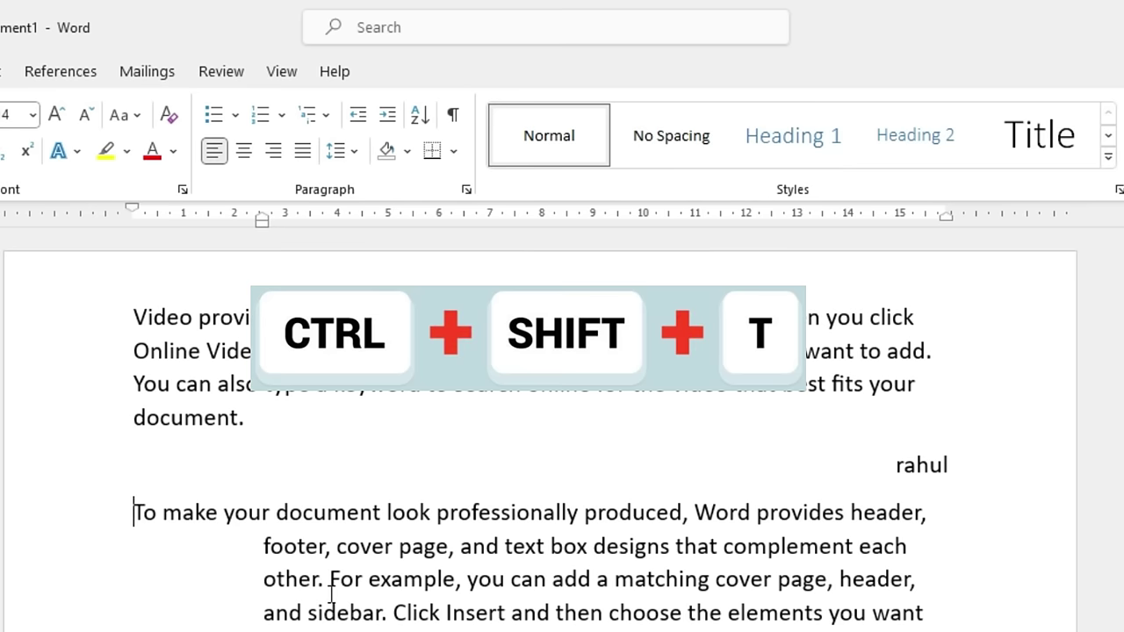
key(ctrl+shift+t)
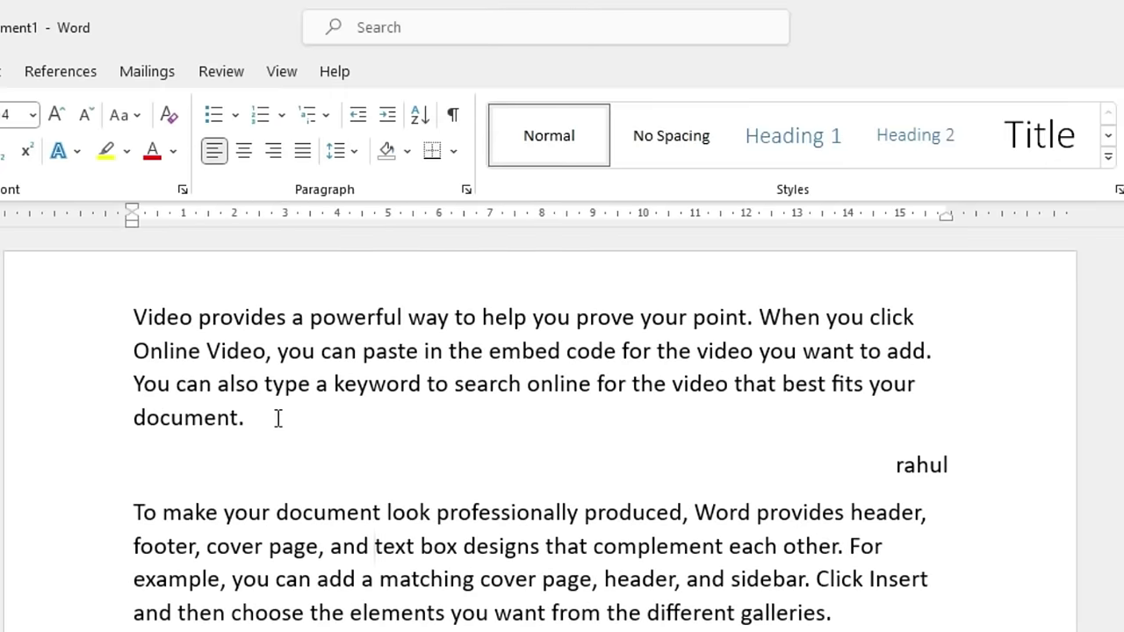
key(ctrl+u)
Step: Underline the whole first paragraph, then undo the underline
drag(277, 417, 110, 319)
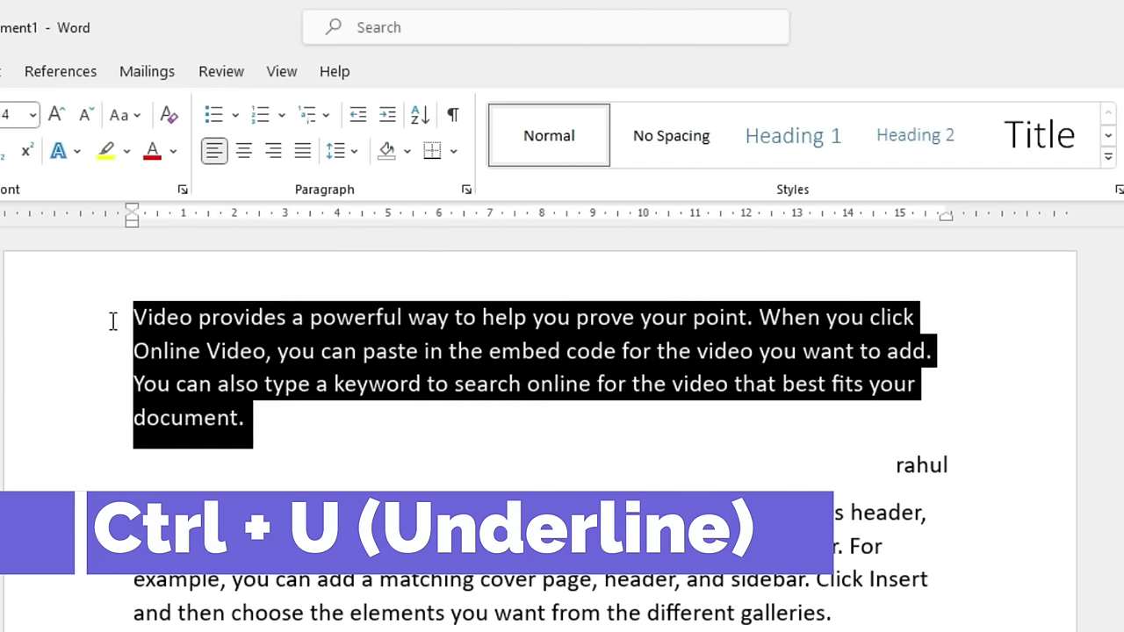
drag(271, 408, 75, 316)
key(ctrl+u)
click(320, 453)
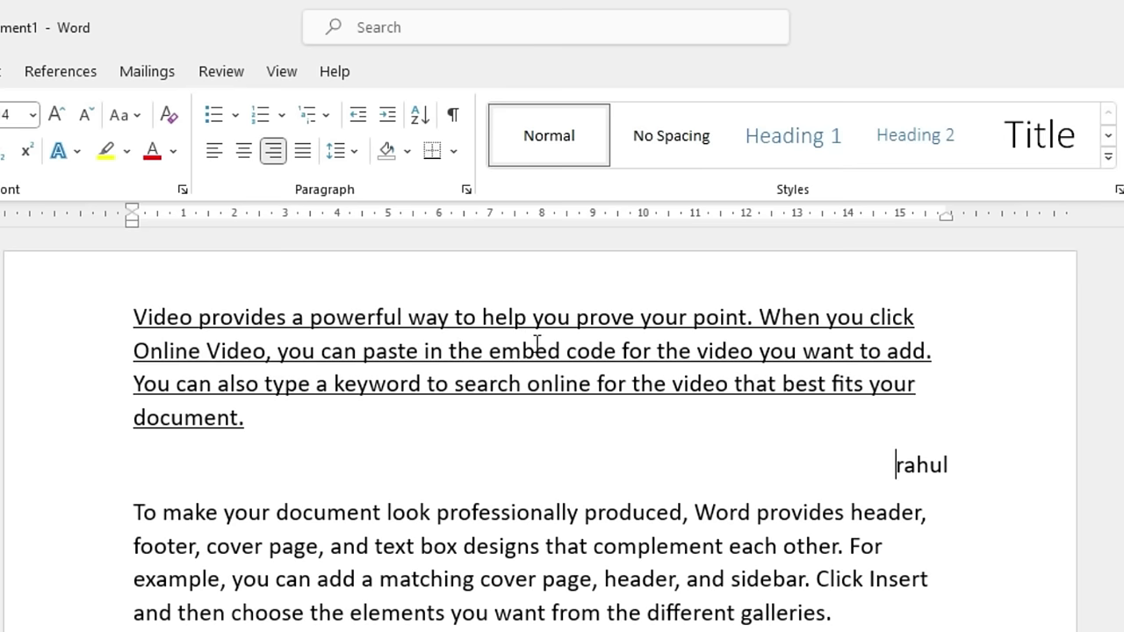
key(ctrl+z)
Step: Underline just the phrase 'a powerful way to help you prove your point'
click(376, 417)
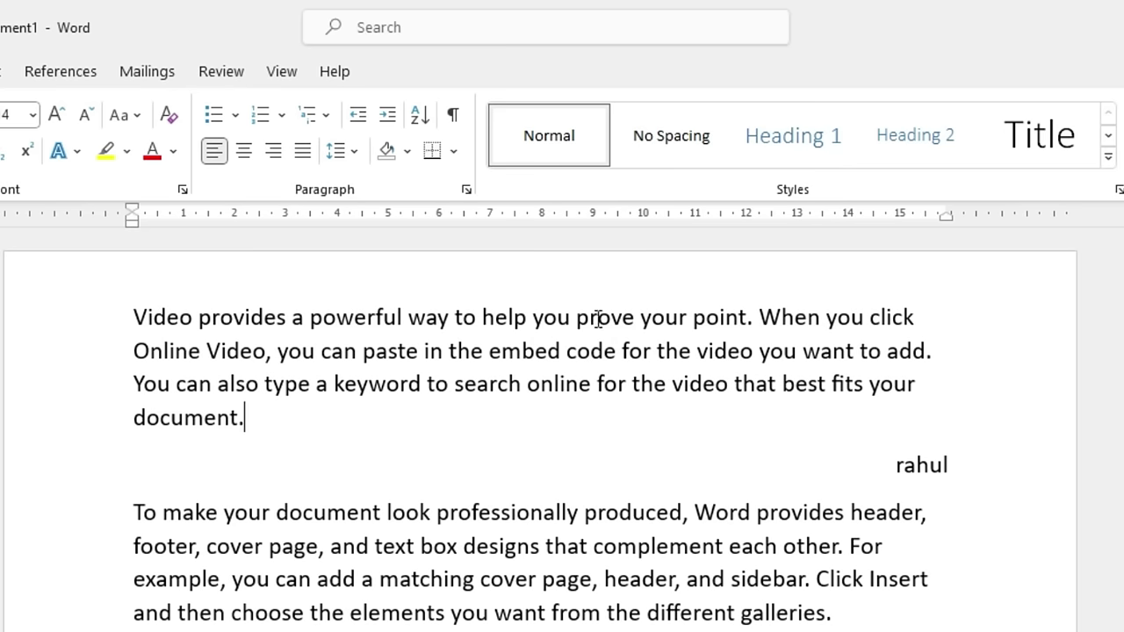
drag(748, 316, 291, 318)
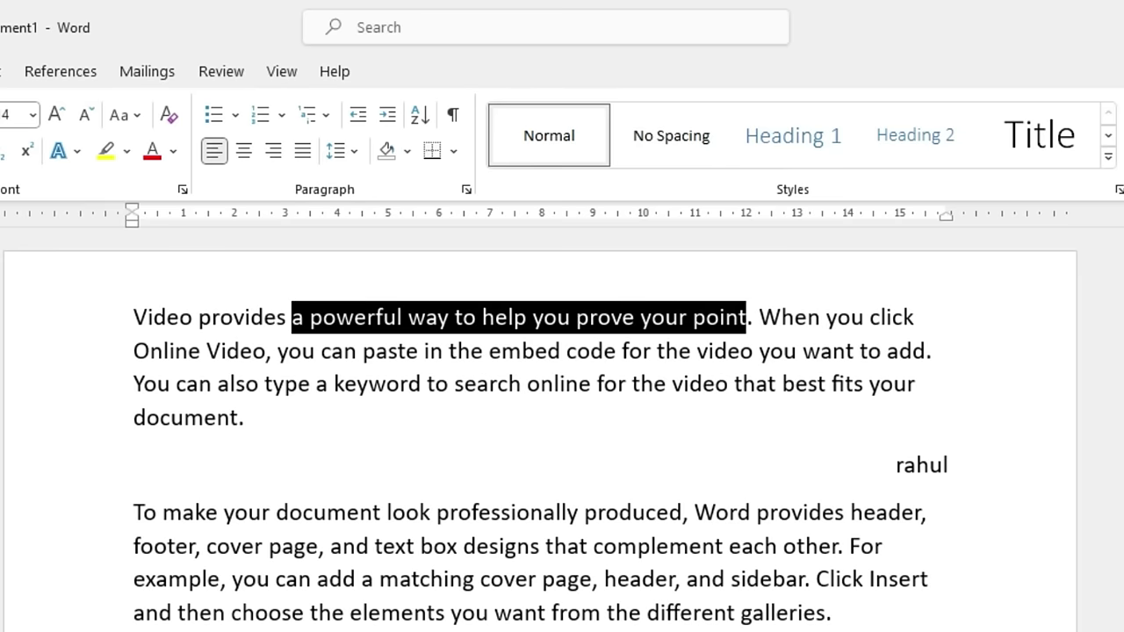
key(ctrl+u)
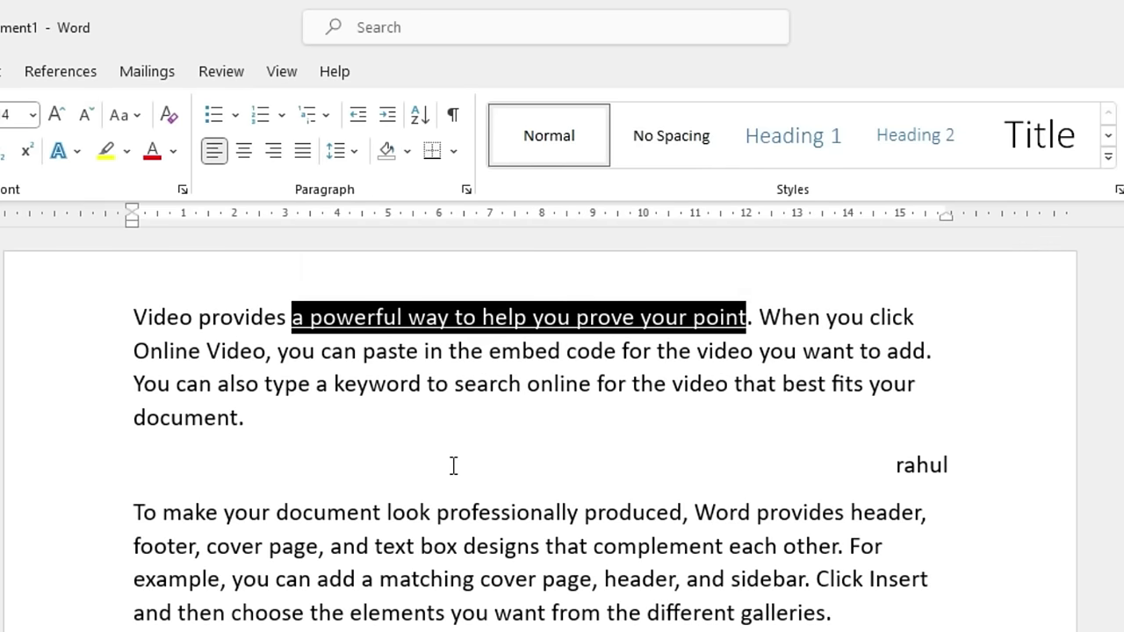
click(453, 466)
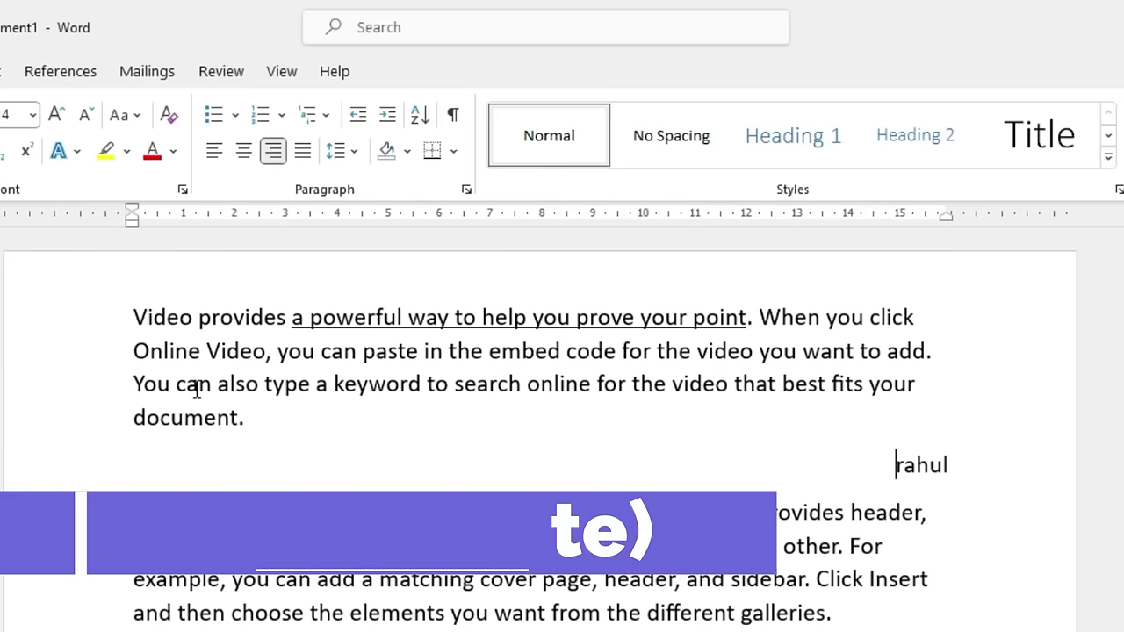
double_click(103, 309)
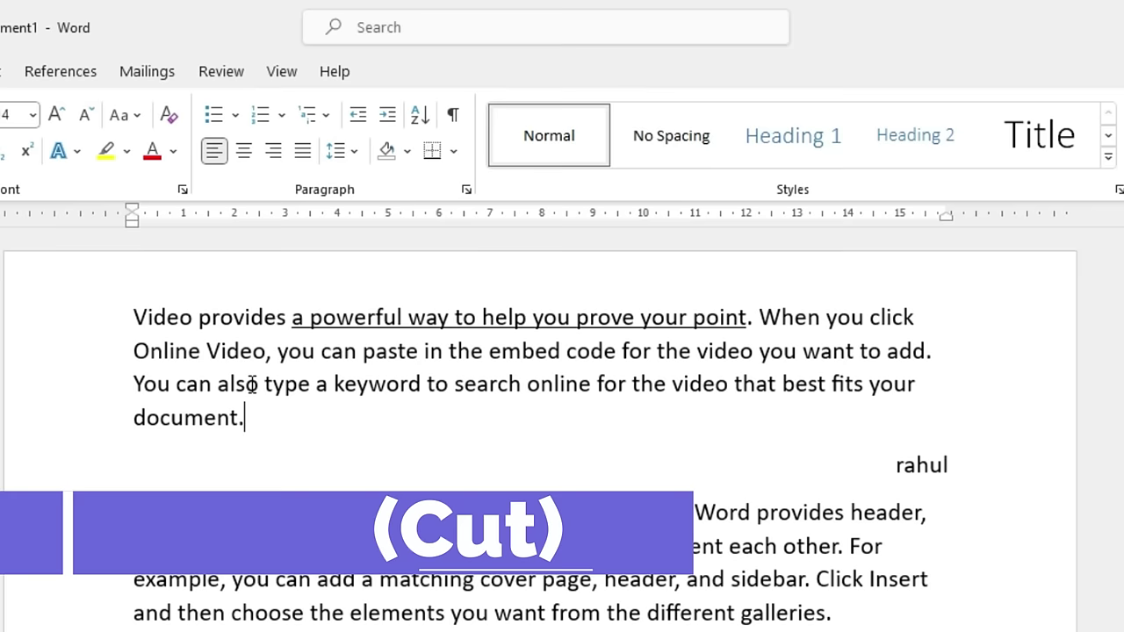
Step: Cut the 'Video provides' paragraph and paste it on a new line after 'plus sign.'
drag(245, 417, 95, 307)
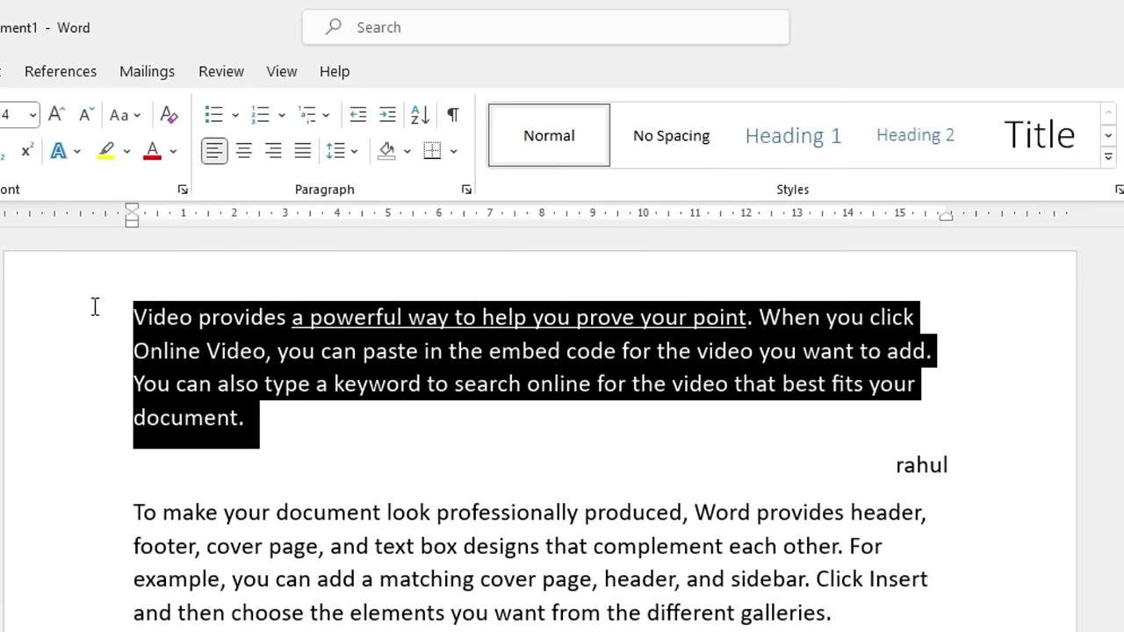
key(ctrl+x)
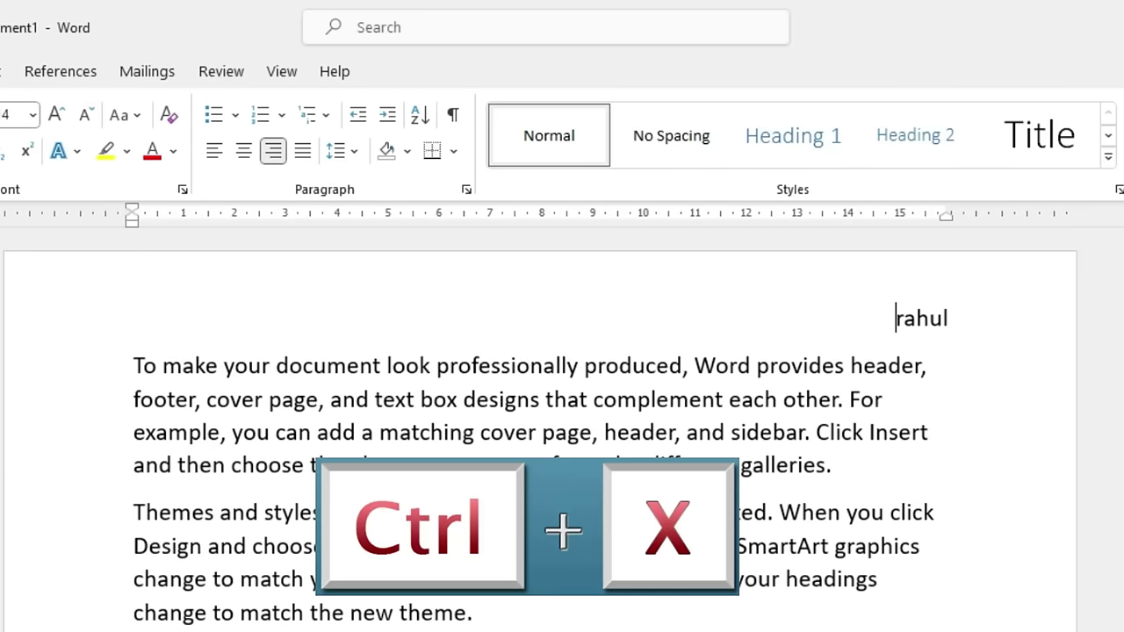
key(ctrl+z)
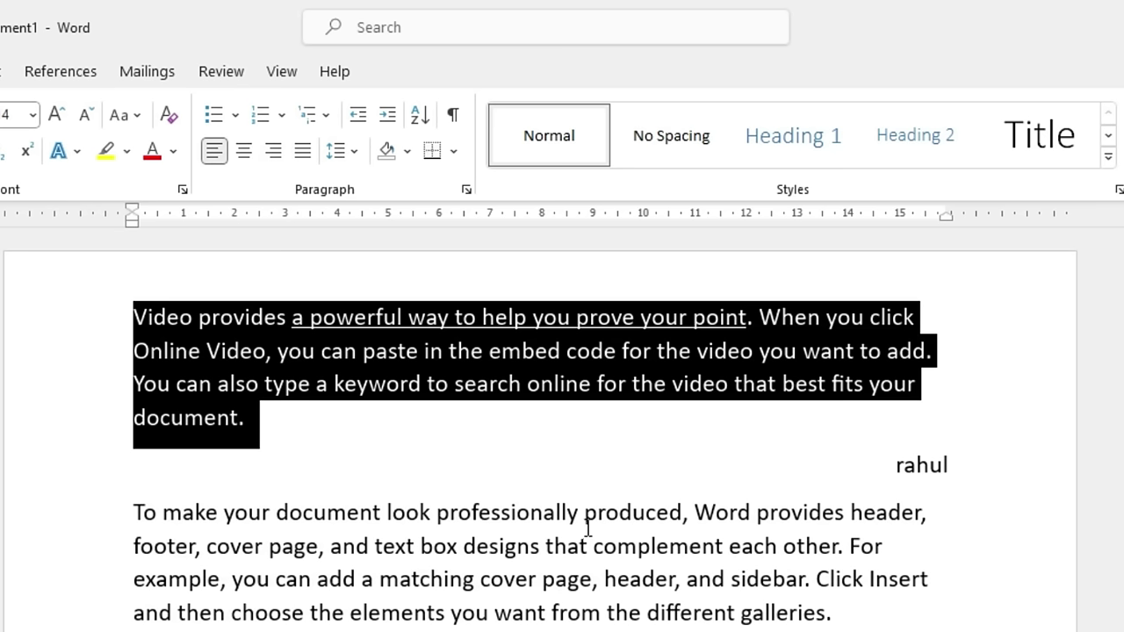
click(258, 430)
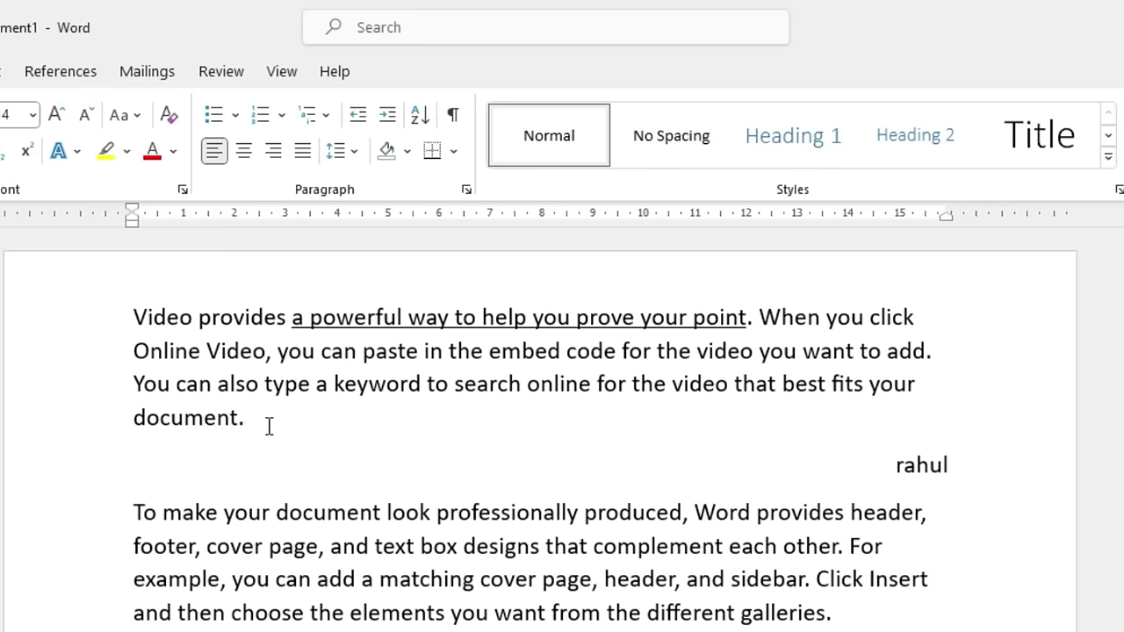
drag(266, 425, 106, 313)
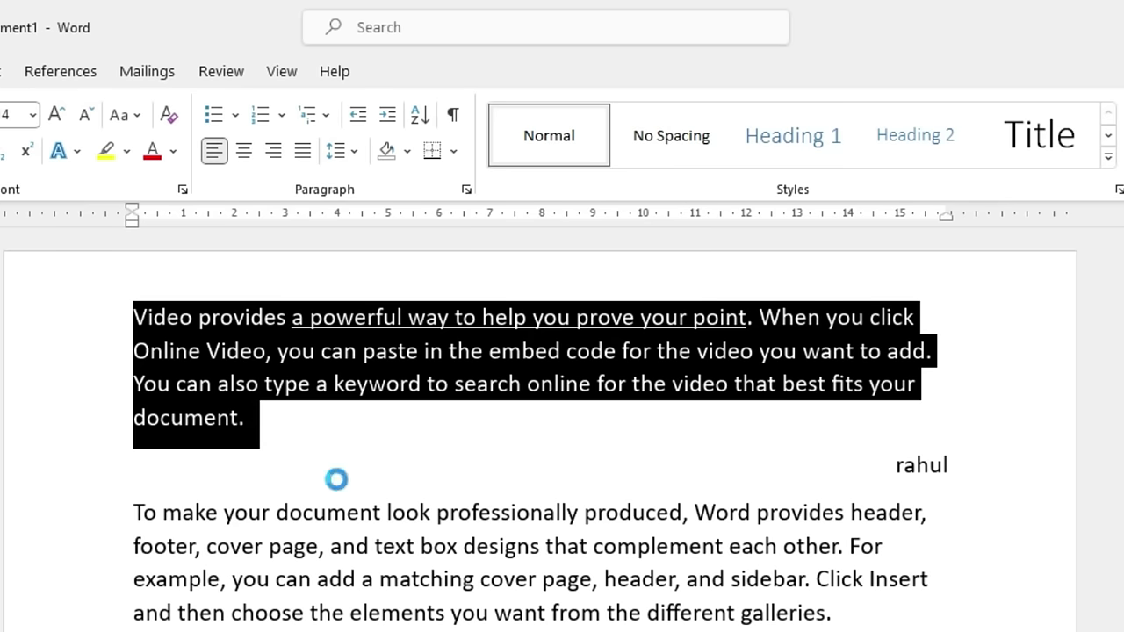
key(ctrl+x)
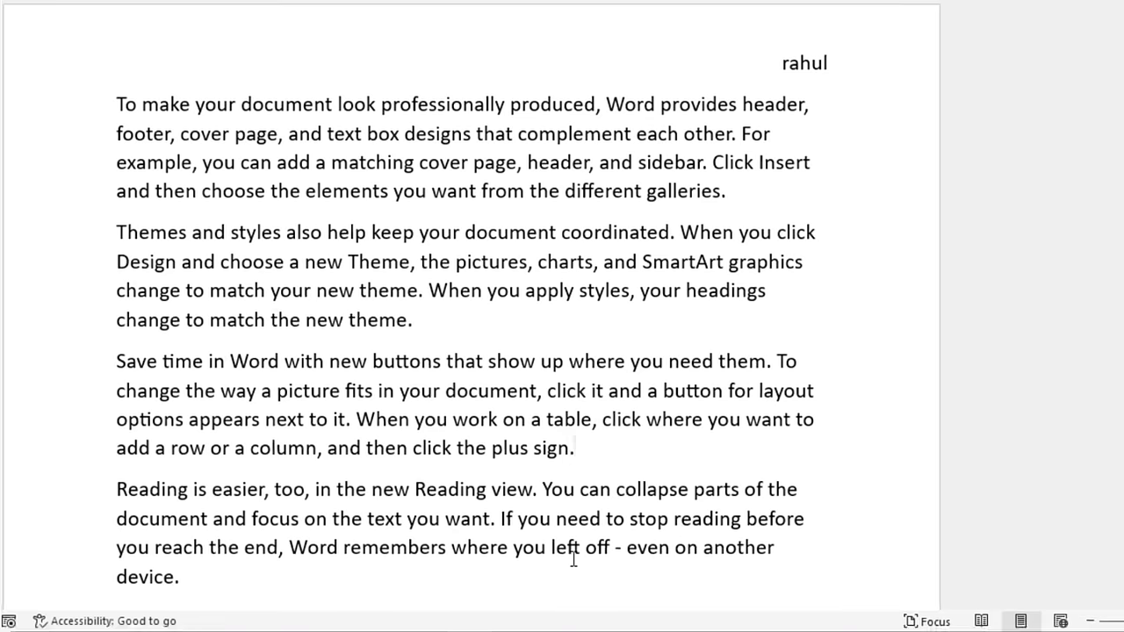
key(Return)
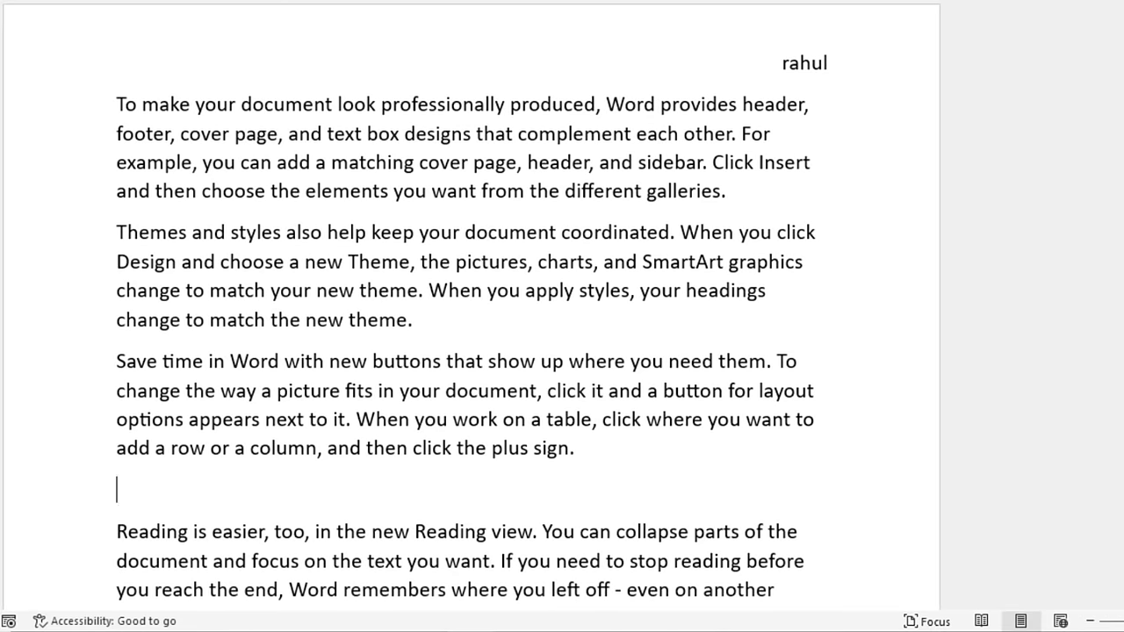
key(ctrl+v)
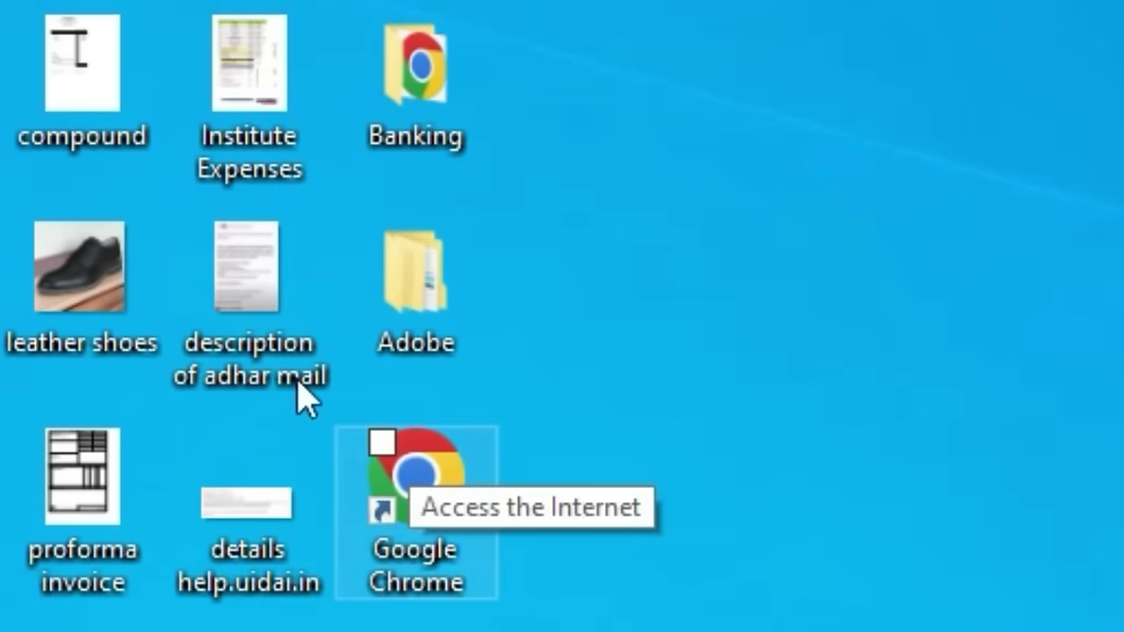
Step: Cut the 'description of adhar mail' file from the desktop and paste it into New folder (2)
click(255, 318)
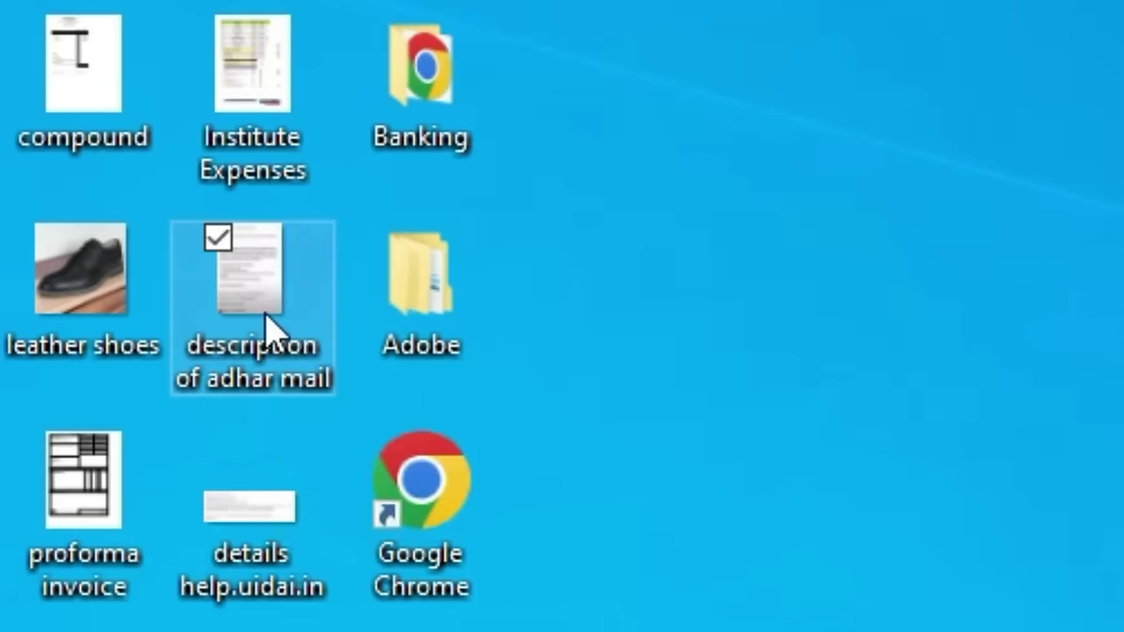
key(ctrl+x)
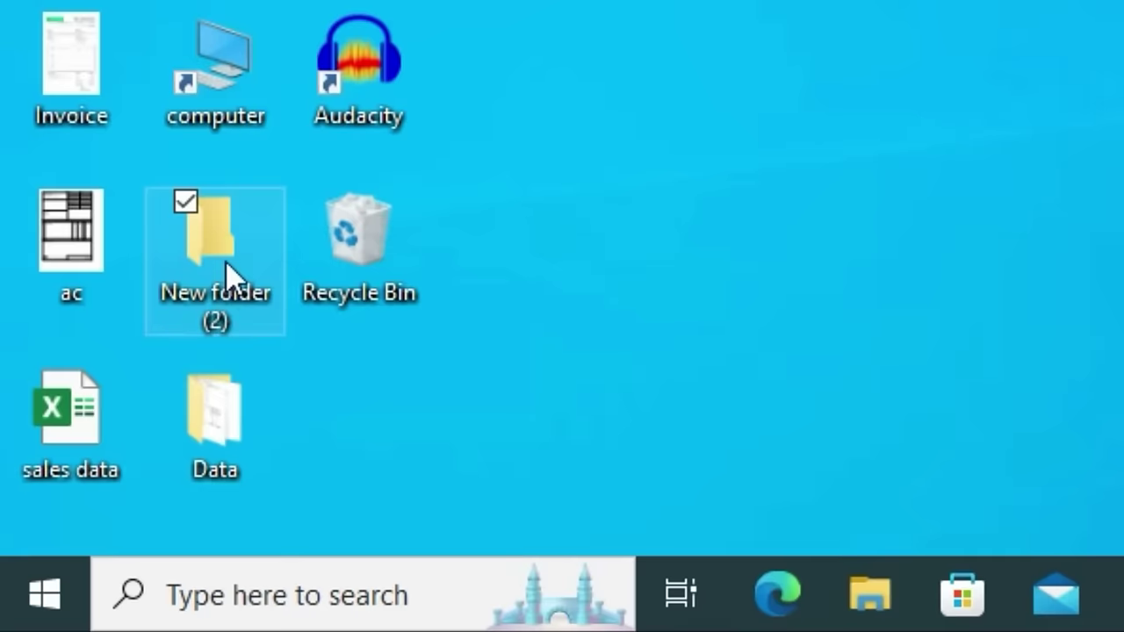
double_click(225, 272)
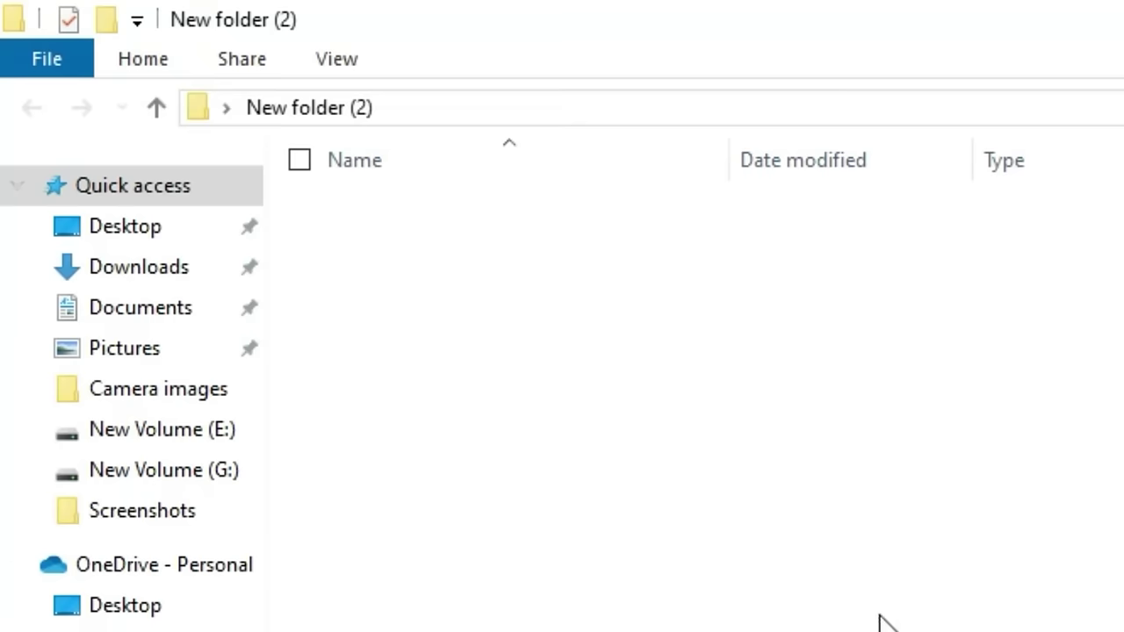
key(ctrl+v)
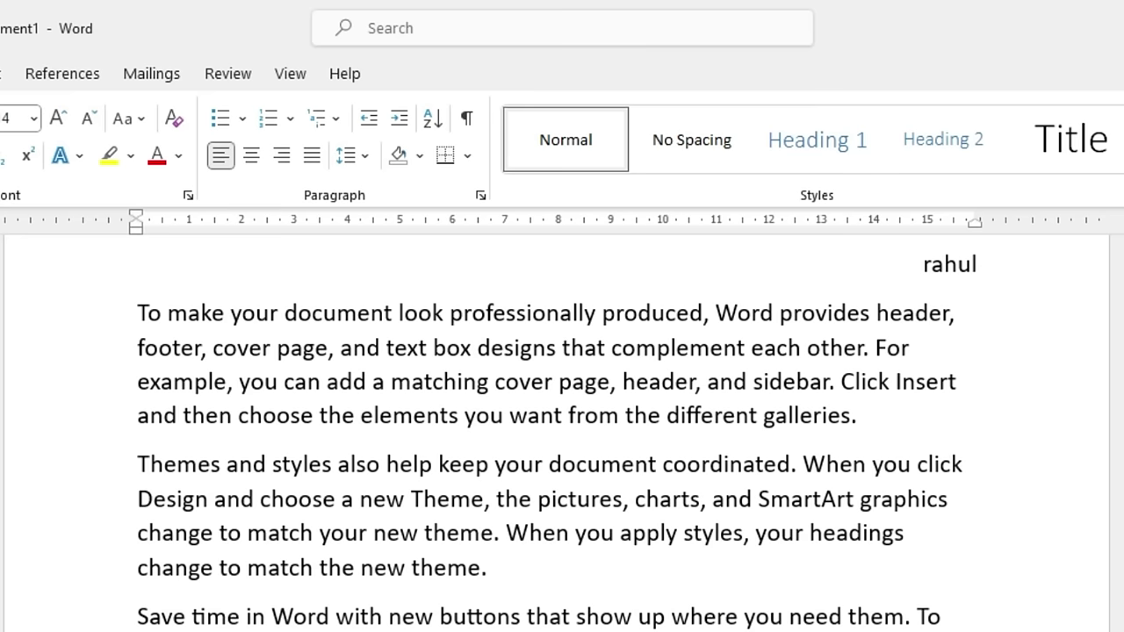
Step: Delete the 'To make your document…' paragraph, demonstrating undo with Ctrl+Z and redo with Ctrl+Y
mouse_move(138, 308)
mouse_down()
mouse_move(739, 397)
mouse_move(1065, 427)
mouse_up()
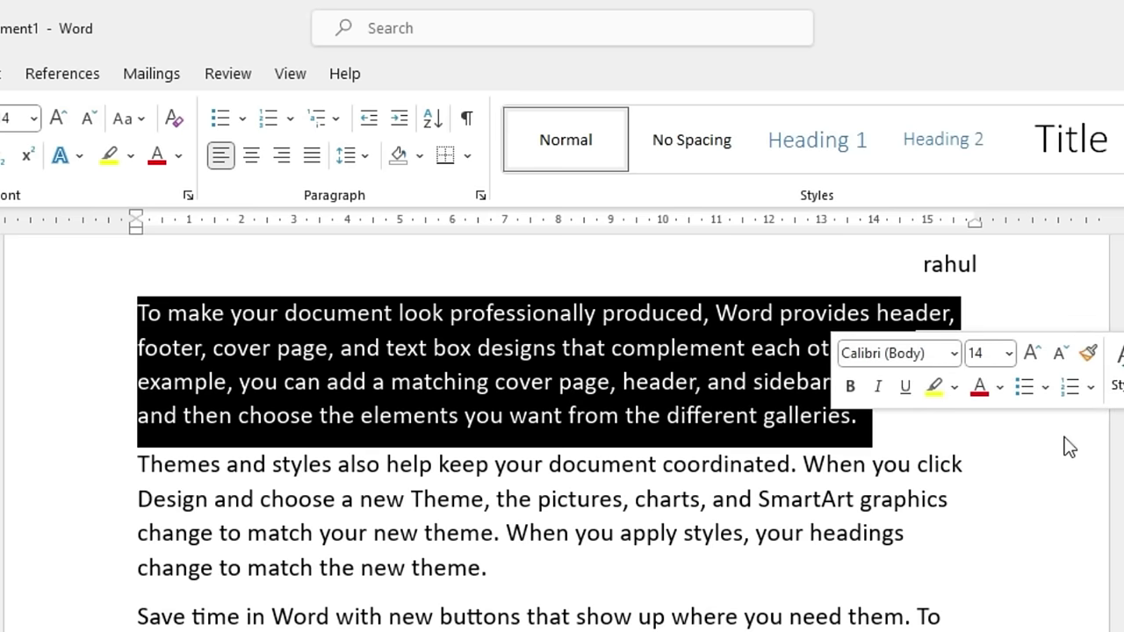
key(Delete)
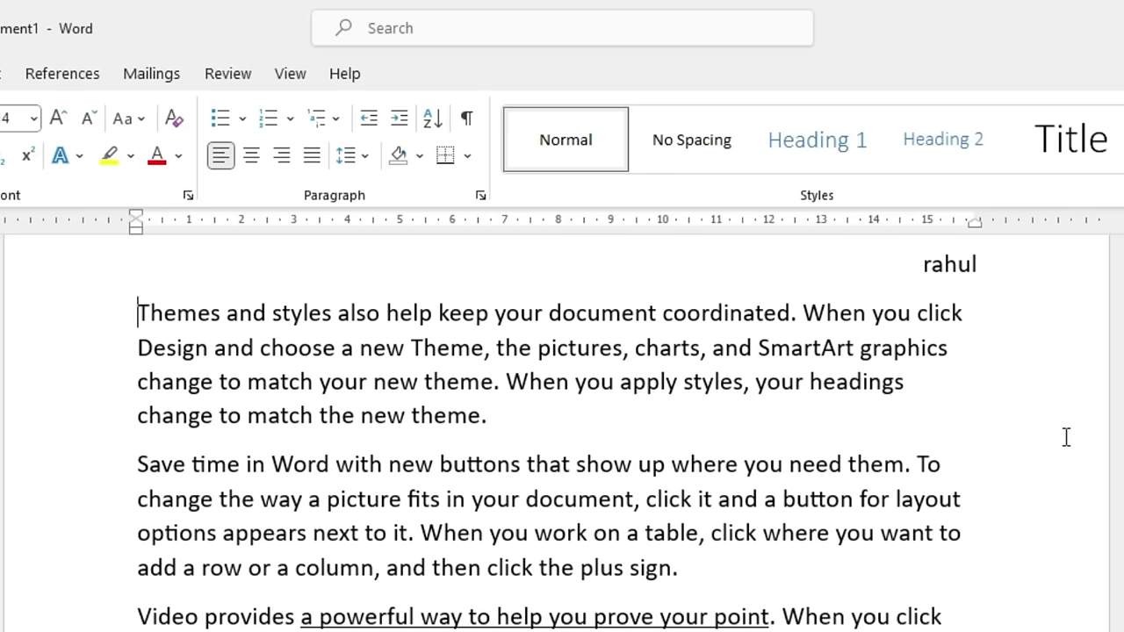
key(ctrl+z)
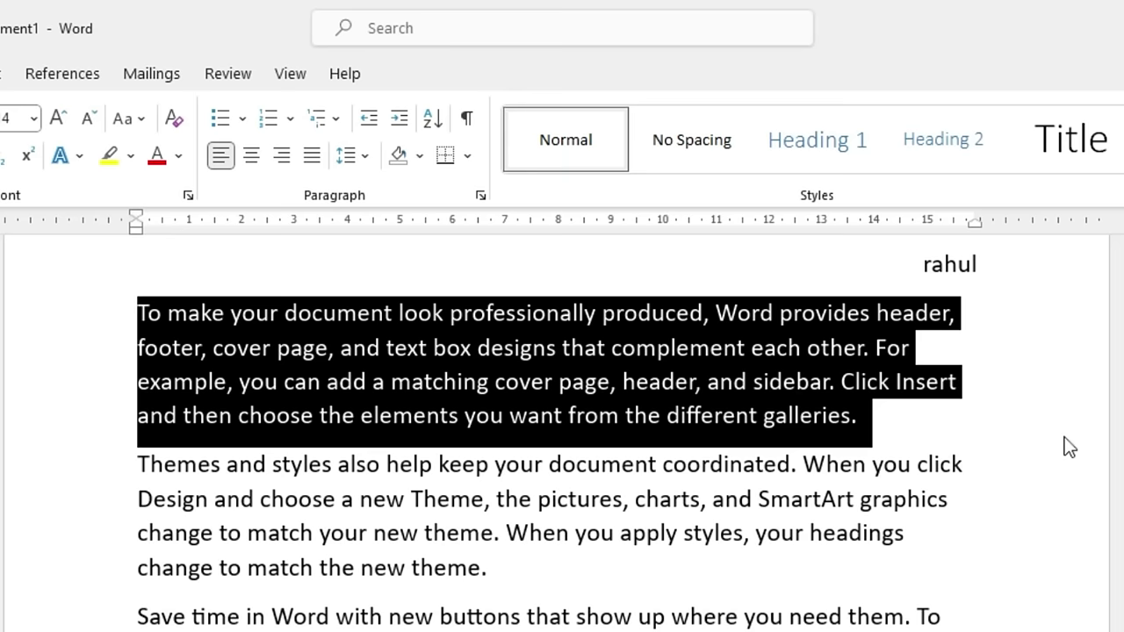
key(ctrl+y)
key(Delete)
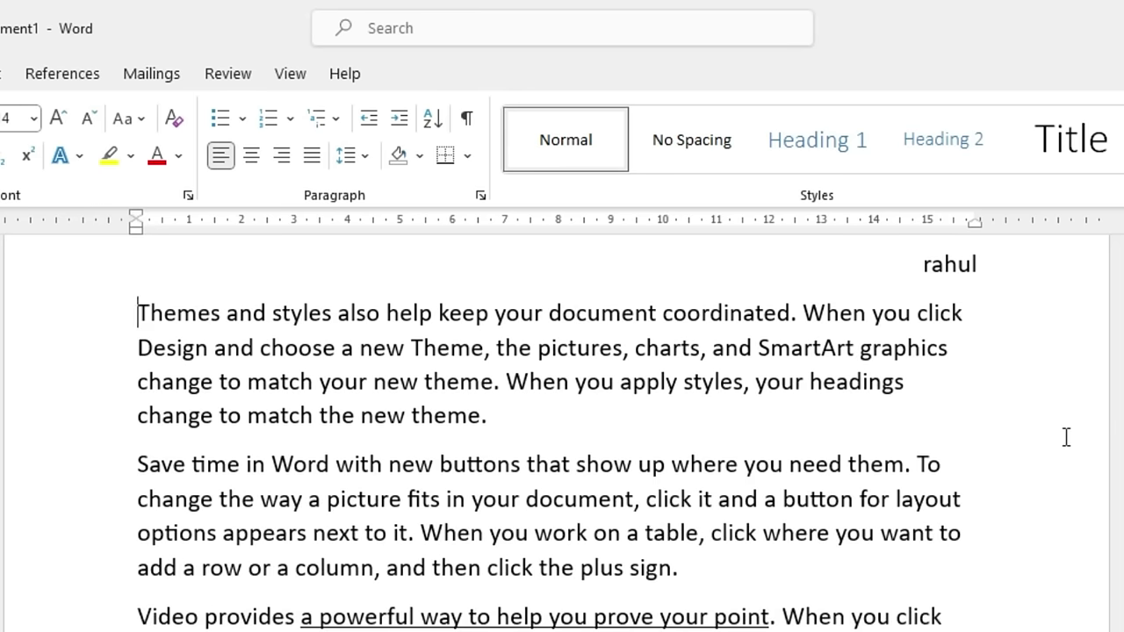
key(ctrl+z)
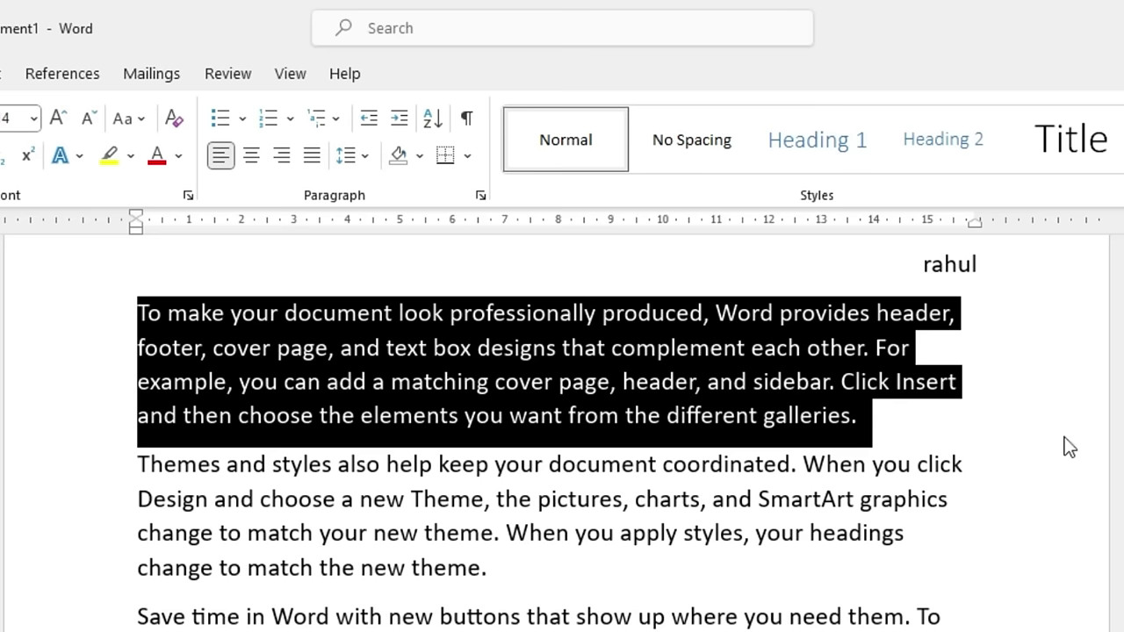
Step: Reselect the restored paragraph and delete it, undoing once before deleting it for good
click(704, 615)
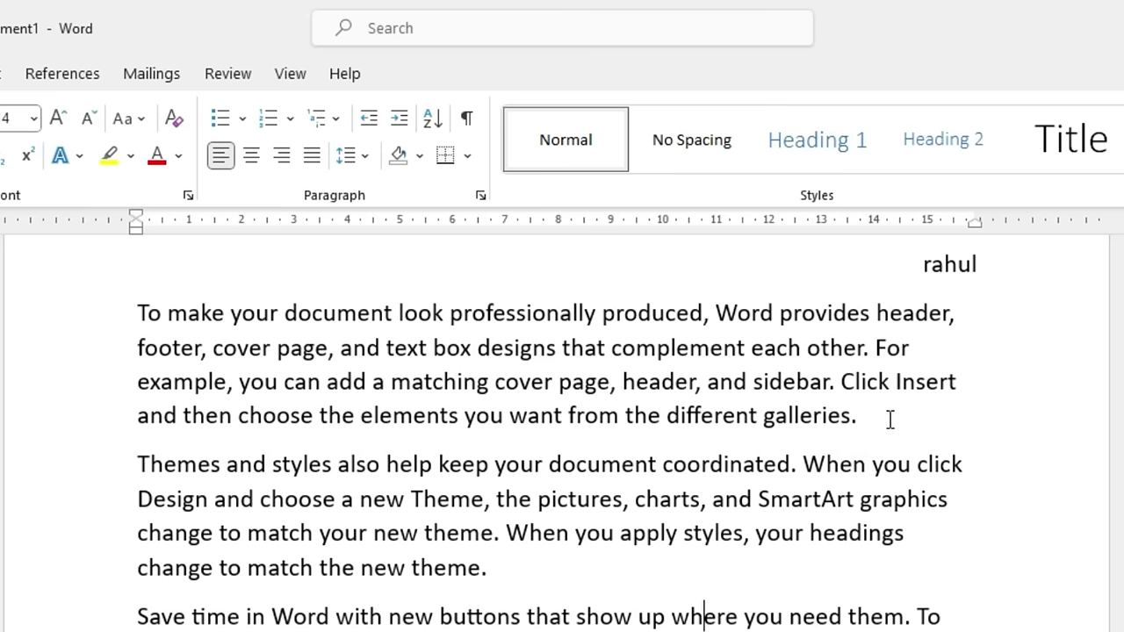
drag(890, 419, 121, 313)
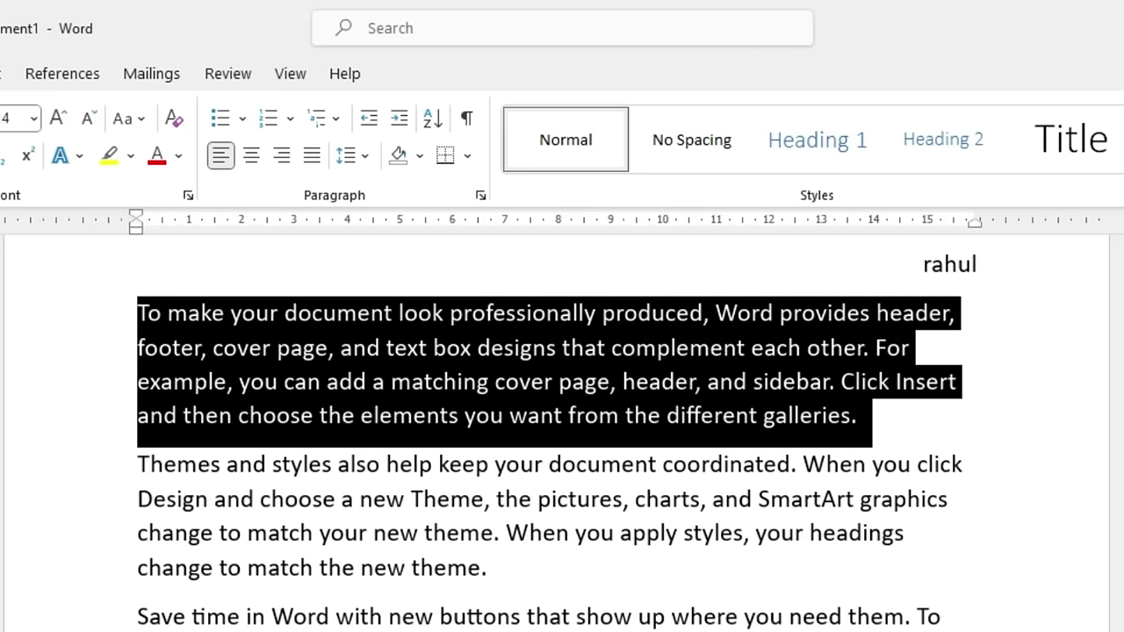
key(Delete)
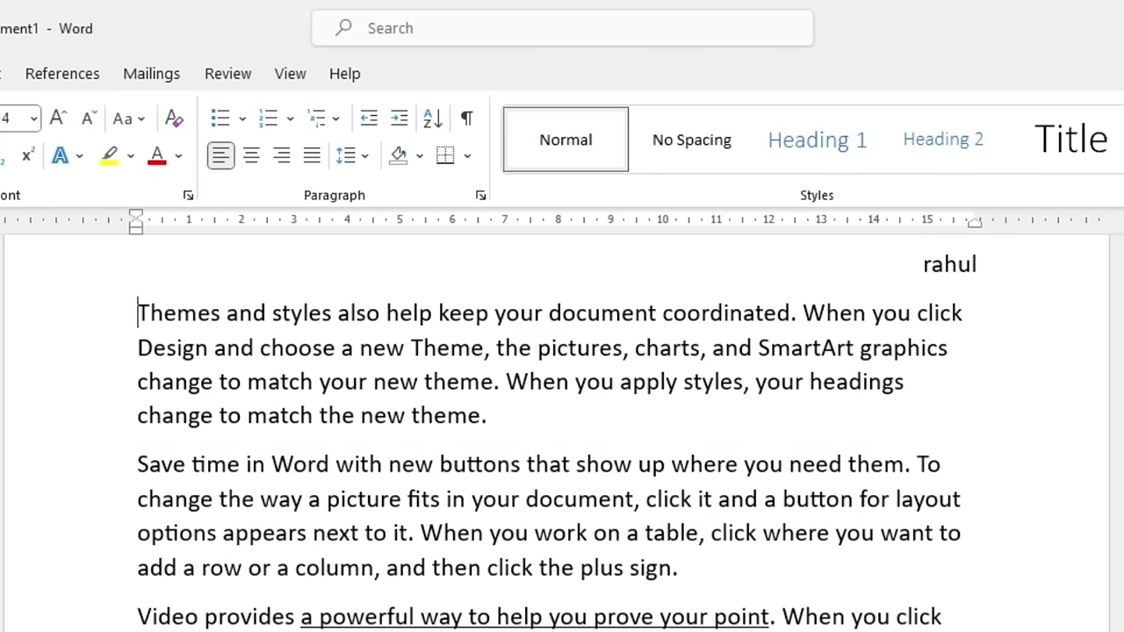
key(ctrl+z)
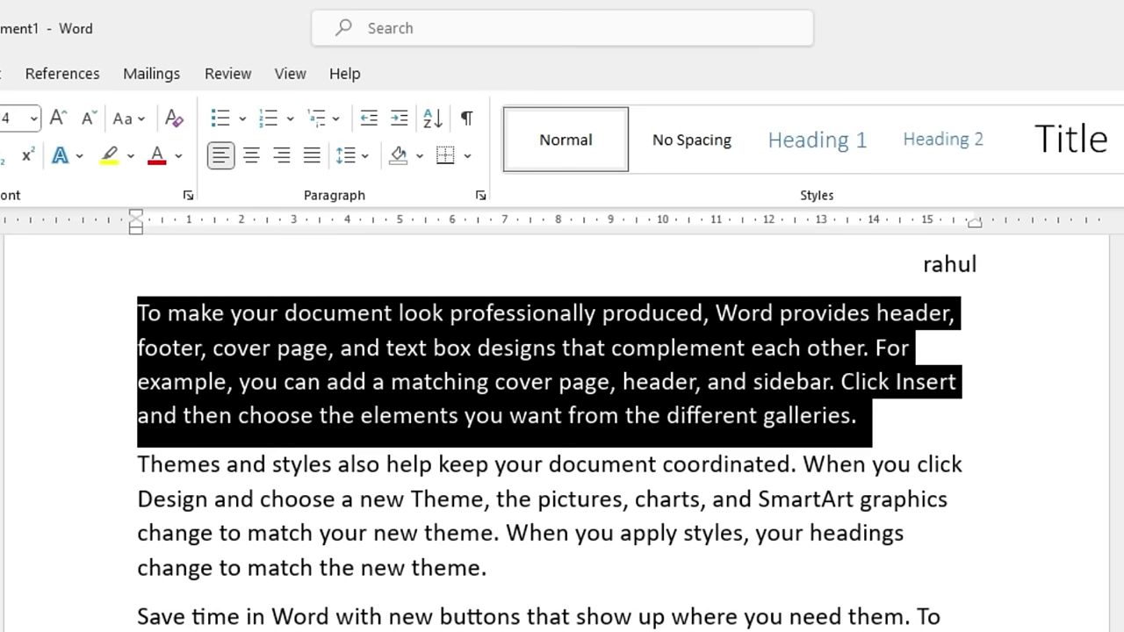
key(Delete)
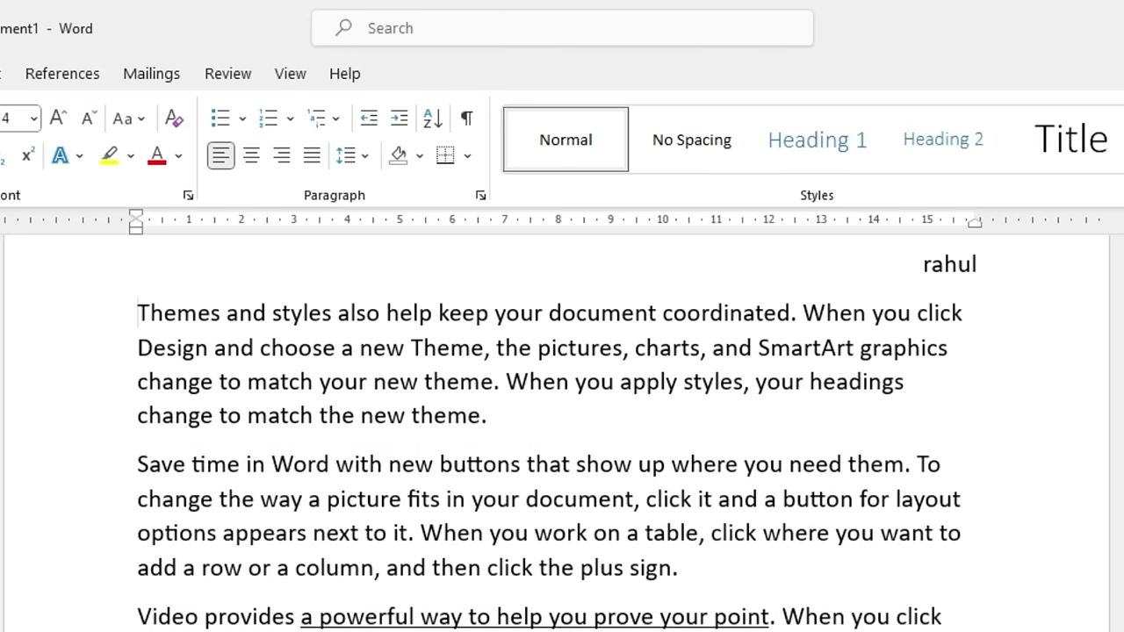